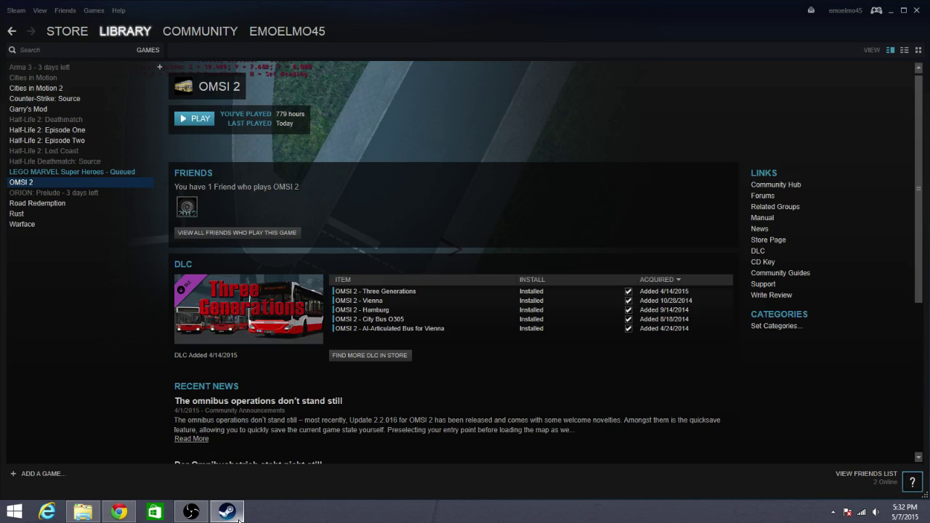
Launch OMSI 2 in its editor and continue with the last edited map, NewMap.
{"action": "left_click", "coordinate": [194, 119]}
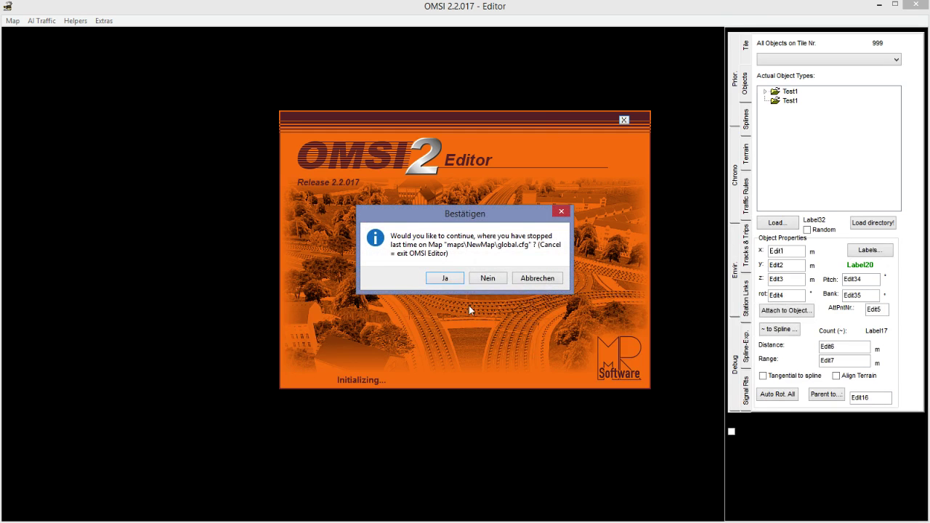
{"action": "left_click", "coordinate": [450, 280]}
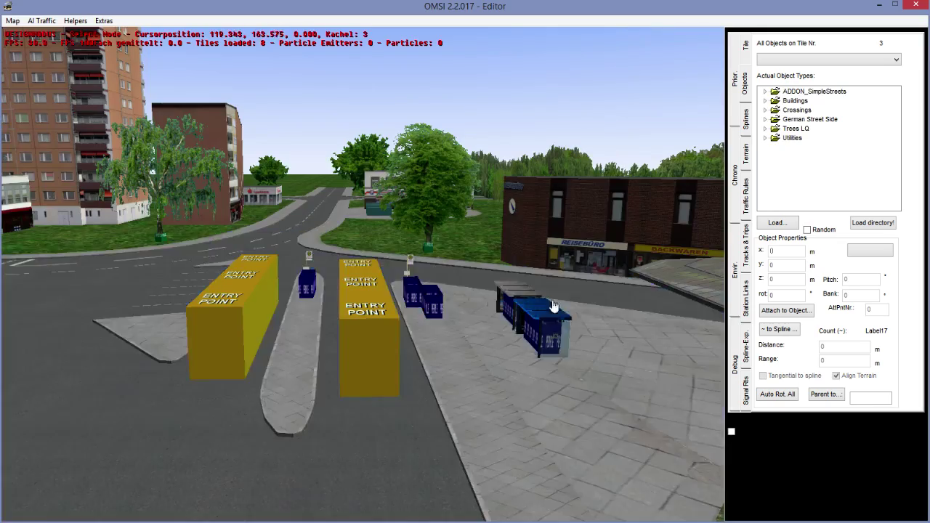
Create a new station link at the bus station, with the Richmond Bus Station stop as its start station.
{"action": "middle_click_drag", "start_coordinate": [610, 247], "coordinate": [372, 284]}
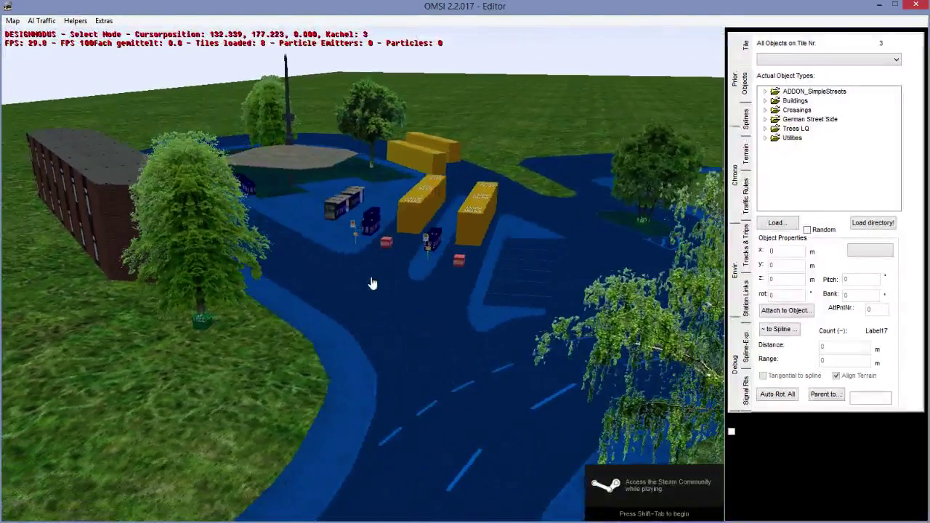
{"action": "left_click", "coordinate": [476, 160]}
{"action": "double_click", "coordinate": [475, 154]}
{"action": "middle_click_drag", "start_coordinate": [475, 153], "coordinate": [319, 158]}
{"action": "right_click_drag", "start_coordinate": [322, 163], "coordinate": [482, 207]}
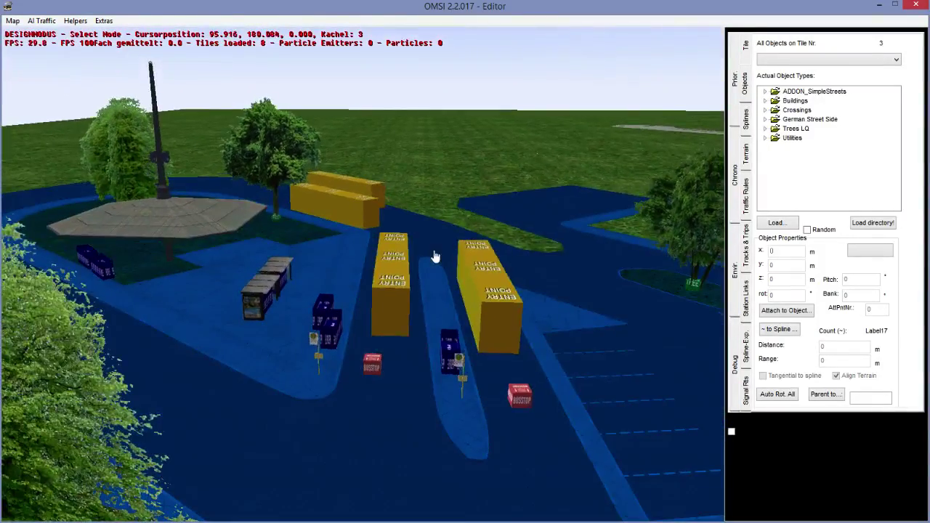
{"action": "right_click_drag", "start_coordinate": [431, 253], "coordinate": [434, 242]}
{"action": "scroll", "coordinate": [440, 331], "scroll_direction": "up", "scroll_amount": 3}
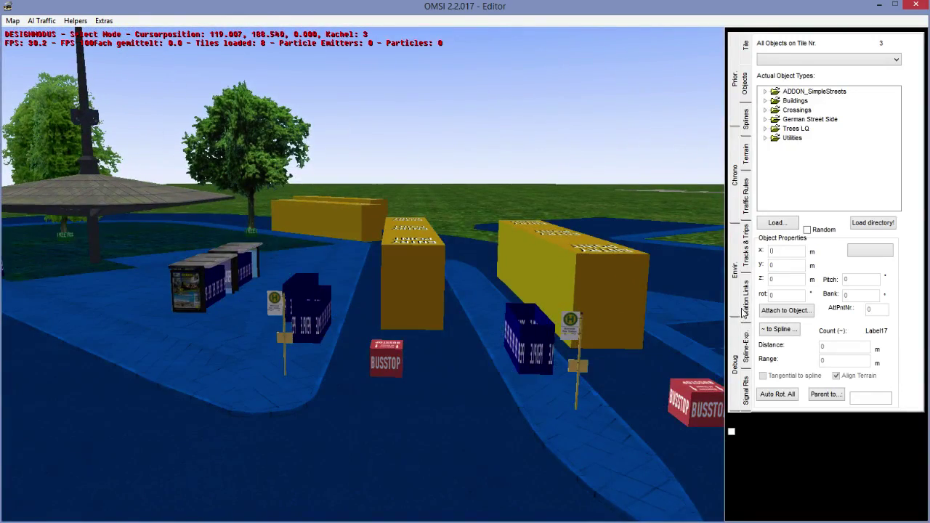
{"action": "left_click", "coordinate": [742, 311]}
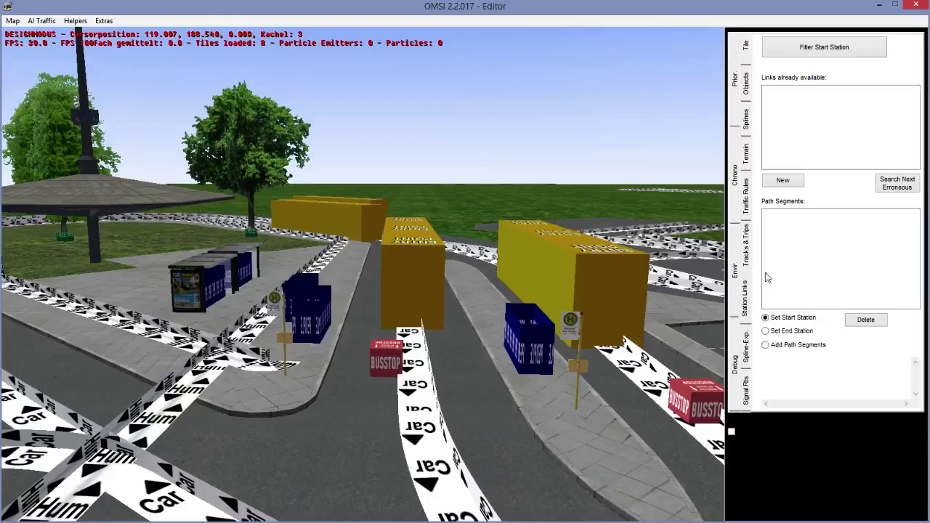
{"action": "left_click", "coordinate": [784, 181]}
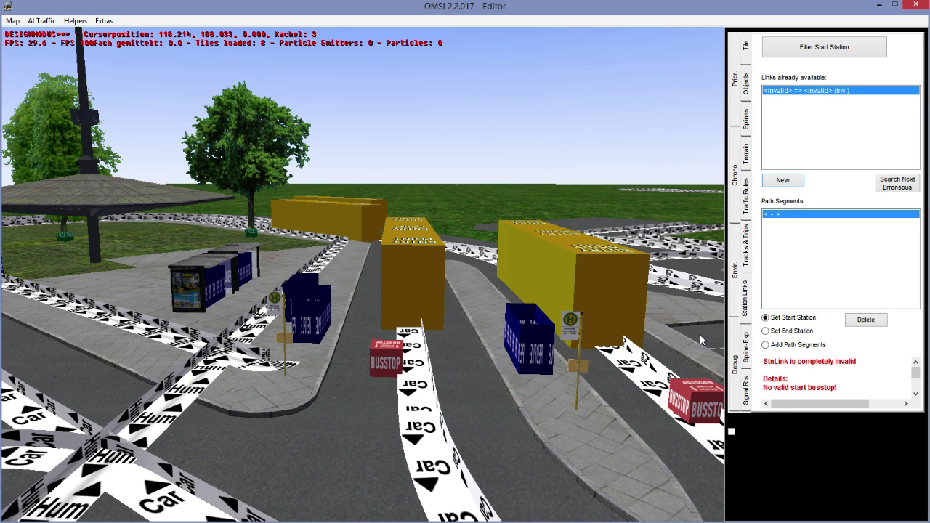
{"action": "left_click", "coordinate": [388, 358]}
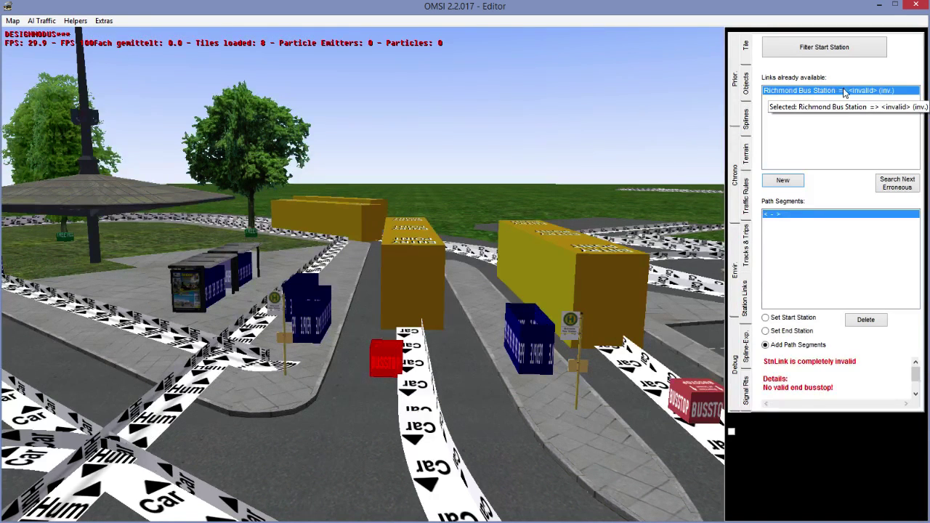
Add the car path segments from the Richmond Bus Station stop out of the station and left to the next junction.
{"action": "left_click", "coordinate": [412, 369]}
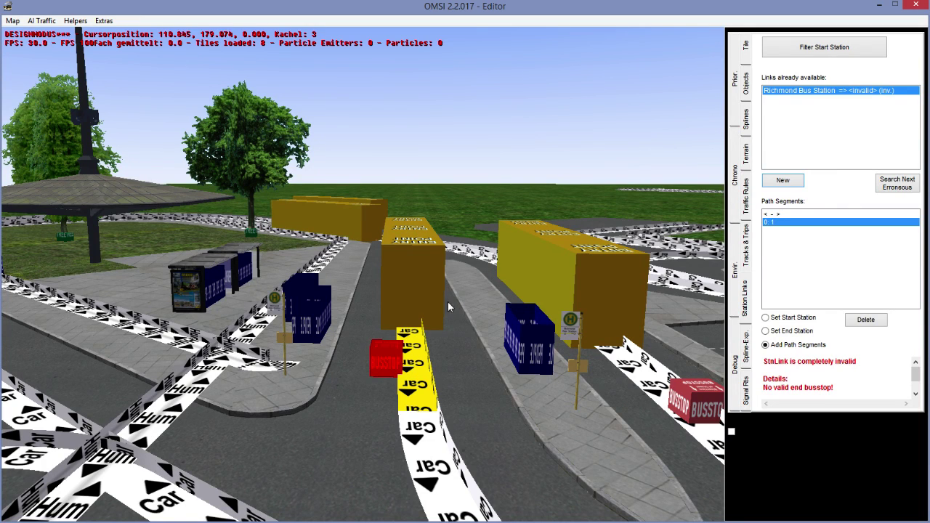
{"action": "left_click", "coordinate": [444, 467]}
{"action": "middle_click_drag", "start_coordinate": [447, 467], "coordinate": [357, 402]}
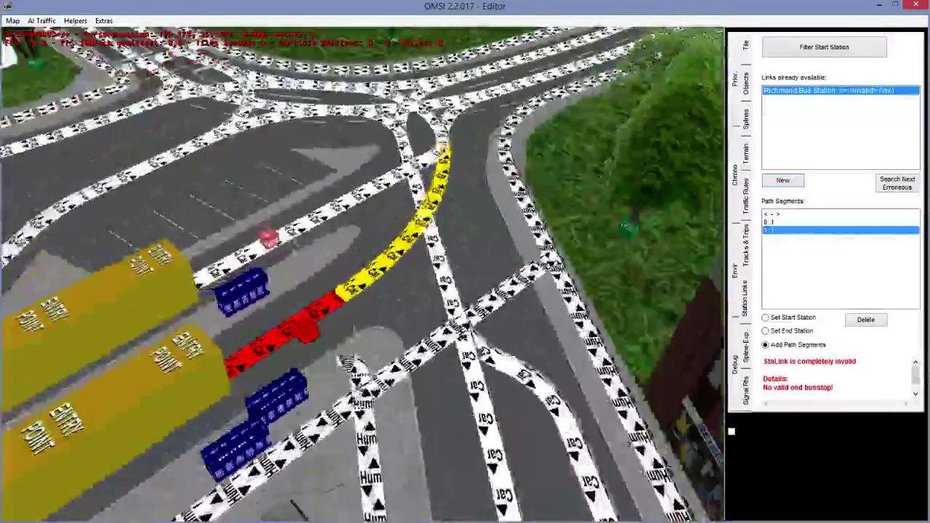
{"action": "left_click", "coordinate": [434, 122]}
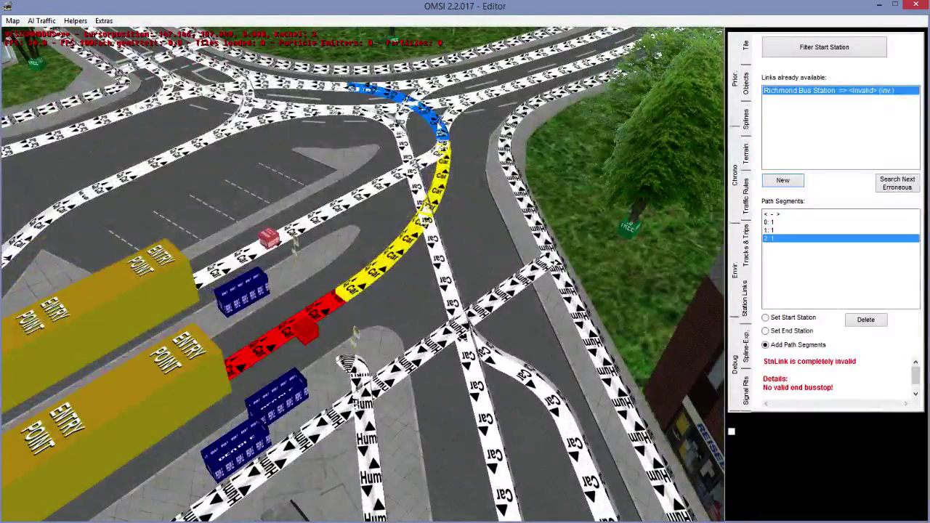
{"action": "left_click", "coordinate": [338, 90]}
{"action": "middle_click_drag", "start_coordinate": [338, 89], "coordinate": [257, 207]}
{"action": "left_click", "coordinate": [299, 222]}
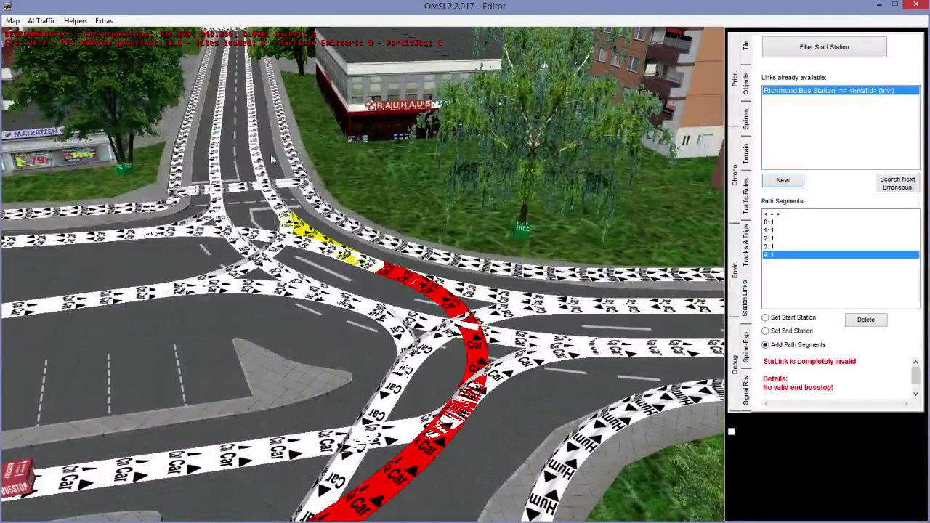
Extend the link's path along the main road, through the following junction and past the apartment block.
{"action": "left_click", "coordinate": [248, 64]}
{"action": "left_click", "coordinate": [248, 43]}
{"action": "middle_click_drag", "start_coordinate": [298, 71], "coordinate": [322, 156]}
{"action": "left_click", "coordinate": [322, 157]}
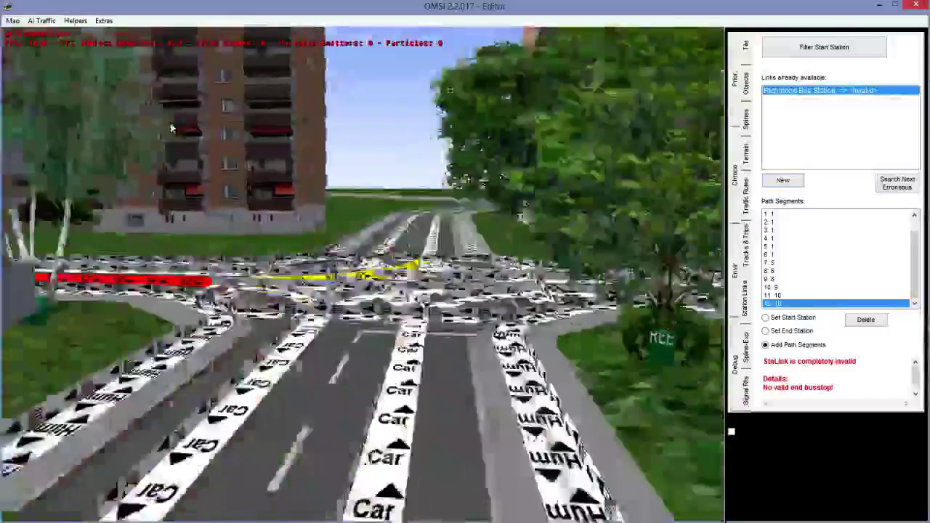
{"action": "middle_click_drag", "start_coordinate": [171, 128], "coordinate": [321, 140]}
{"action": "left_click", "coordinate": [419, 104]}
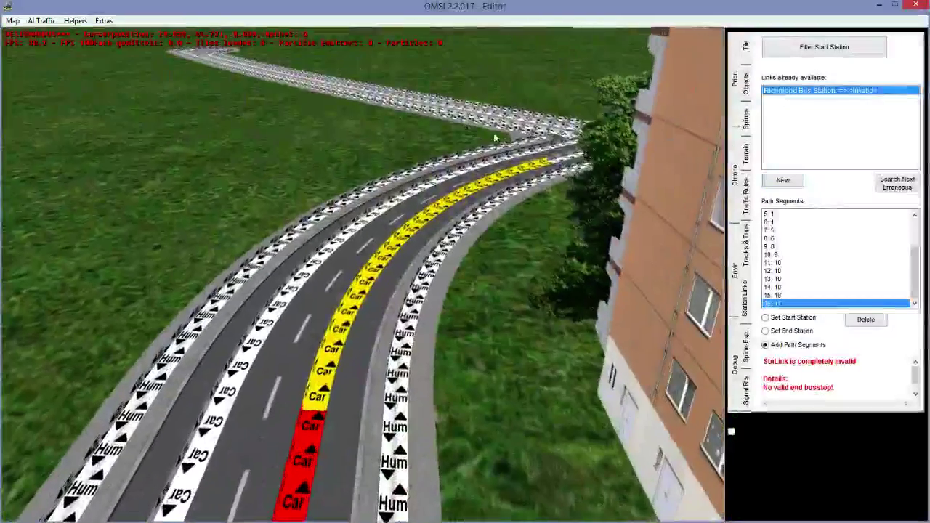
Continue the link's path along the curved road and across the T-junction into the concrete side road.
{"action": "left_click", "coordinate": [555, 161]}
{"action": "middle_click_drag", "start_coordinate": [555, 162], "coordinate": [508, 233]}
{"action": "left_click", "coordinate": [504, 239]}
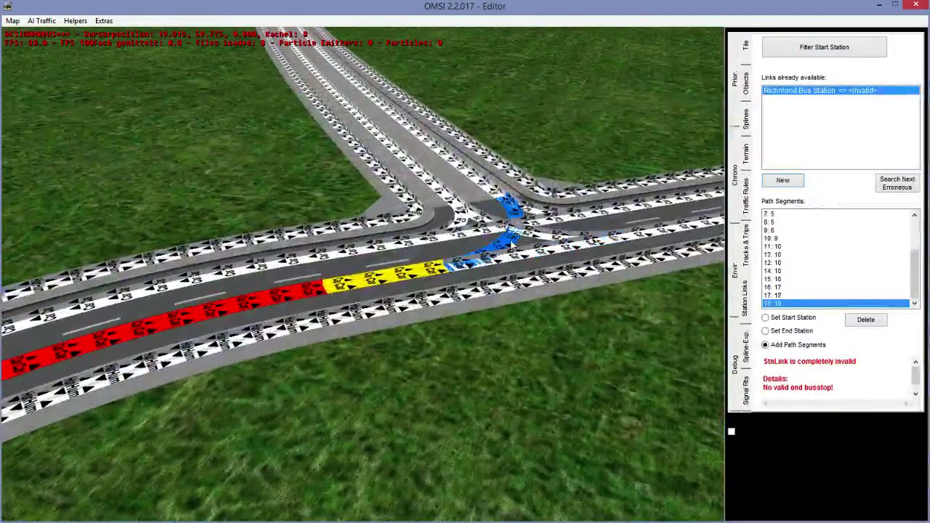
{"action": "left_click", "coordinate": [445, 166]}
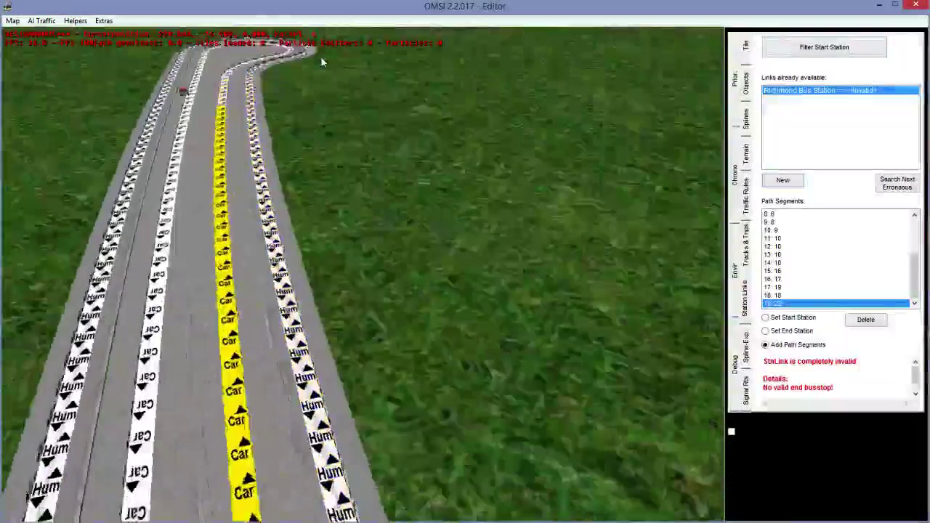
Extend the path around the side road's turning loop and set the Calvin Court stop as the link's end station.
{"action": "middle_click_drag", "start_coordinate": [320, 57], "coordinate": [210, 149]}
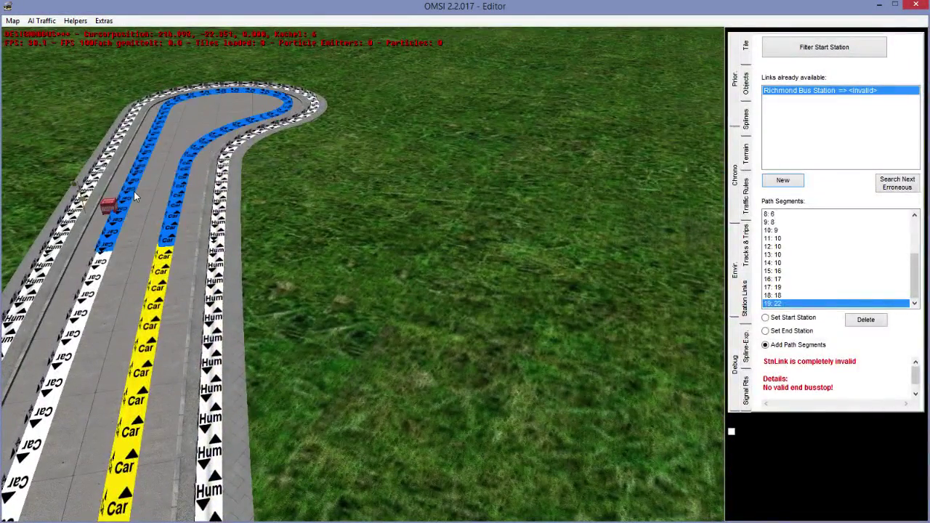
{"action": "left_click", "coordinate": [134, 191]}
{"action": "left_click", "coordinate": [765, 330]}
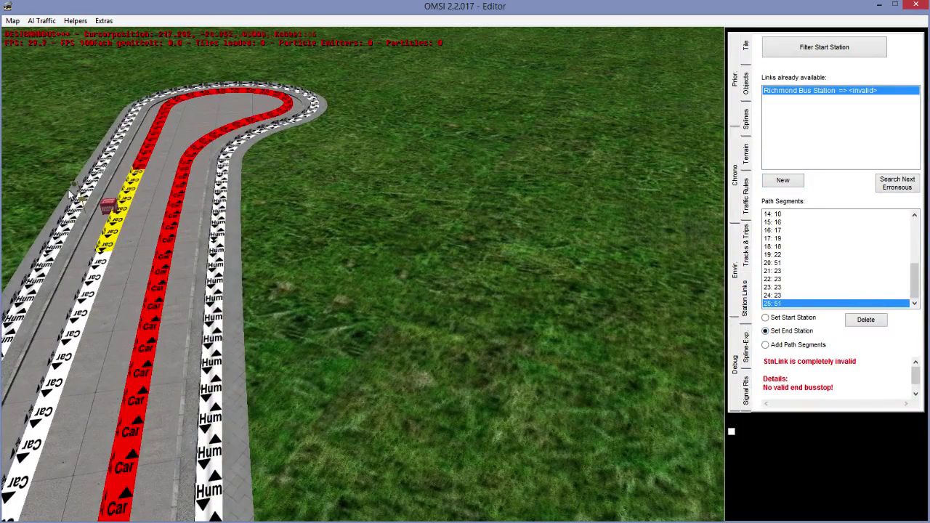
{"action": "left_click", "coordinate": [109, 205]}
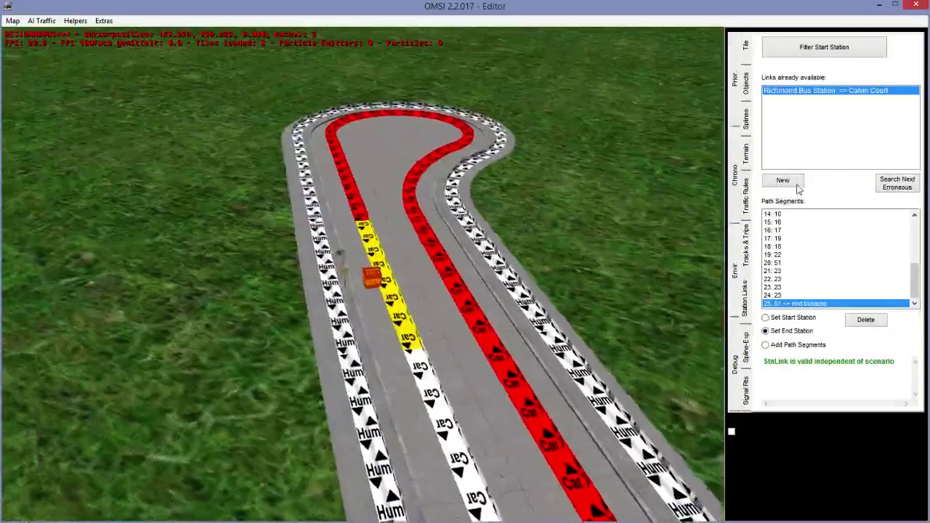
Create a second station link starting at the Calvin Court stop and add the car path segment beside that stop.
{"action": "left_click", "coordinate": [792, 181]}
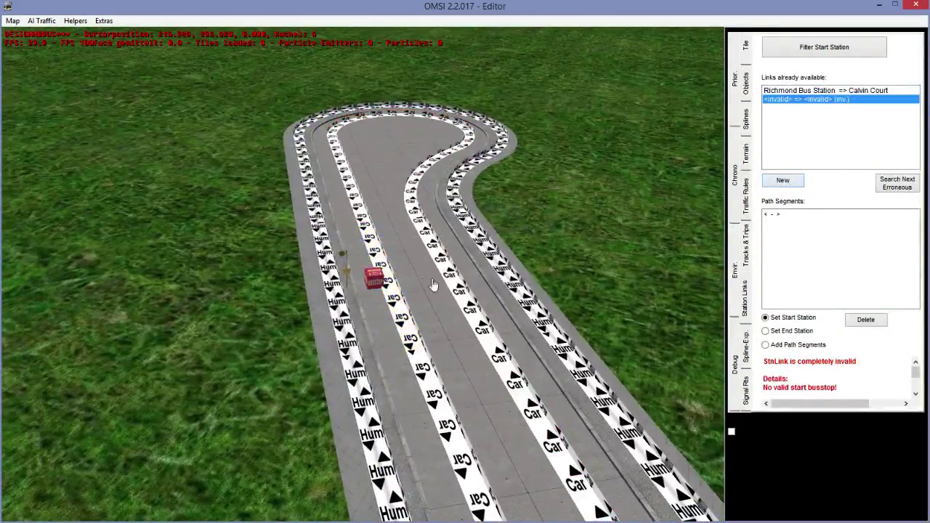
{"action": "left_click", "coordinate": [376, 283]}
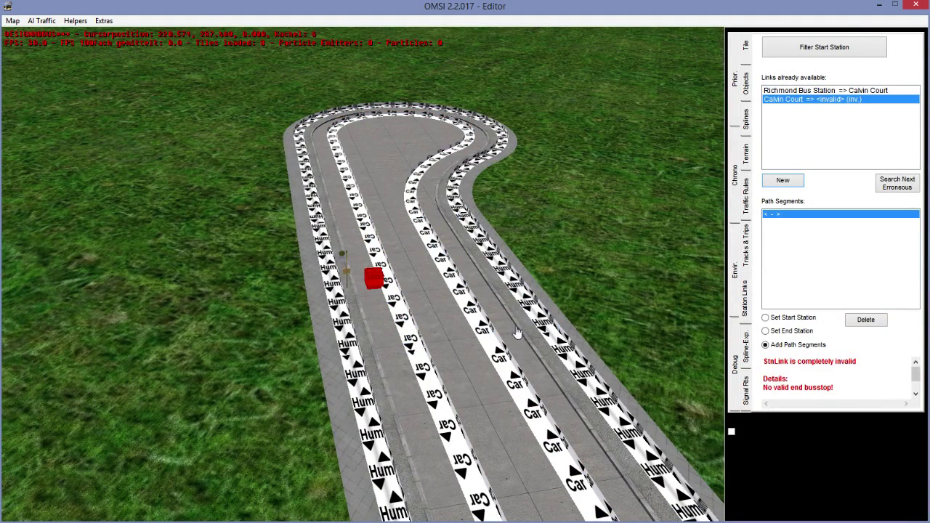
{"action": "left_click", "coordinate": [400, 290]}
{"action": "left_click", "coordinate": [399, 290]}
Extend the second link's path out of the side road, left along the main road and right through the next junction.
{"action": "middle_click_drag", "start_coordinate": [400, 290], "coordinate": [631, 413]}
{"action": "right_click_drag", "start_coordinate": [632, 413], "coordinate": [445, 153]}
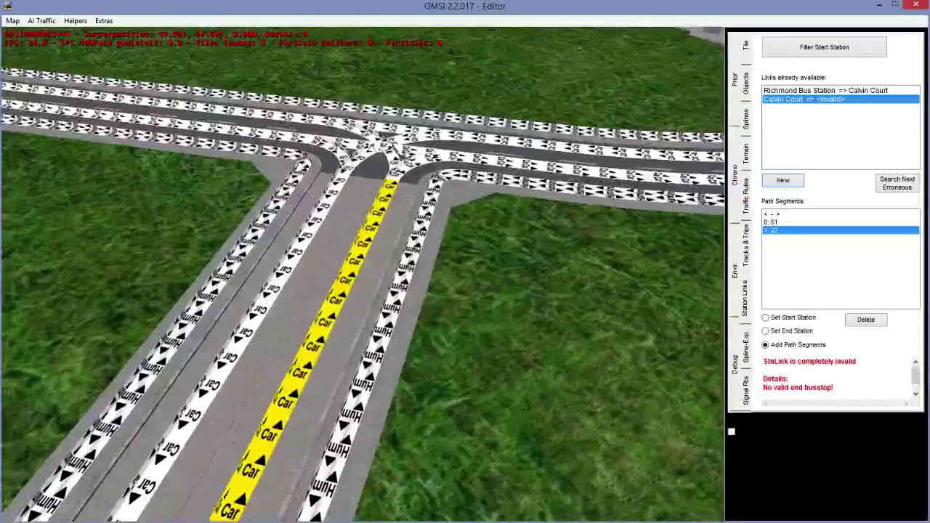
{"action": "left_click", "coordinate": [374, 146]}
{"action": "left_click", "coordinate": [29, 110]}
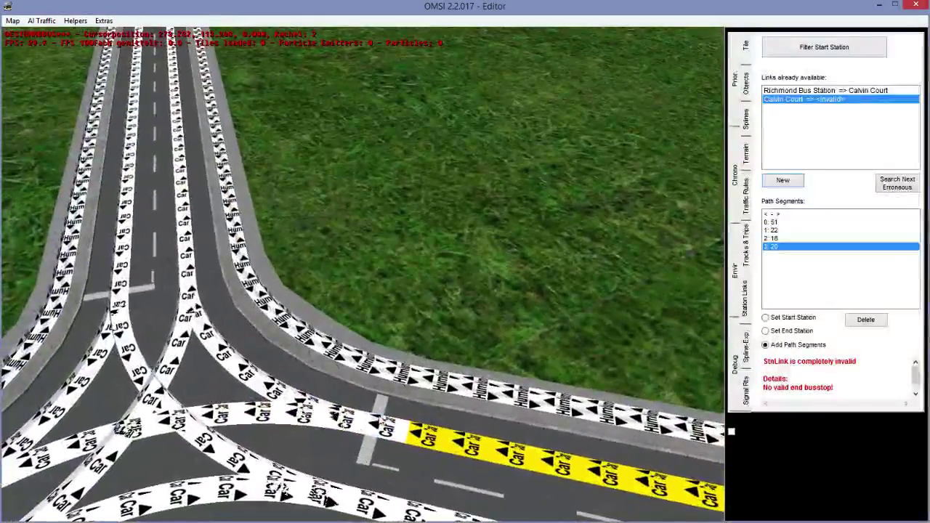
{"action": "left_click", "coordinate": [379, 421]}
{"action": "left_click", "coordinate": [195, 333]}
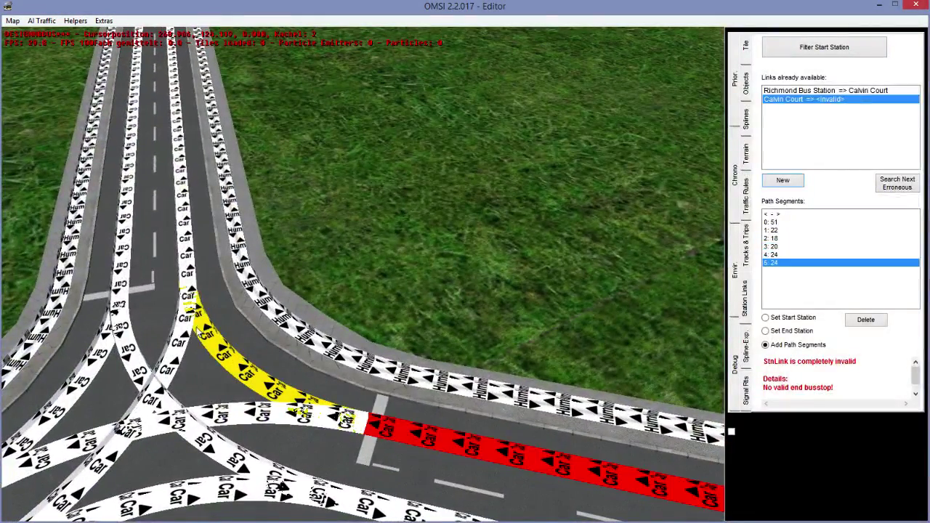
Extend the path into the next concrete side road, around its bend, and set the John Street stop as the end station.
{"action": "left_click", "coordinate": [176, 109]}
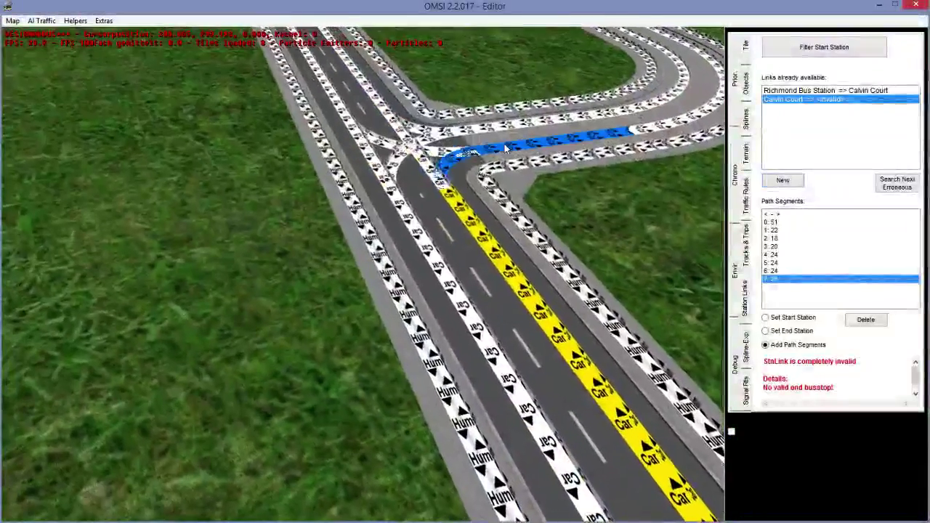
{"action": "left_click", "coordinate": [667, 121]}
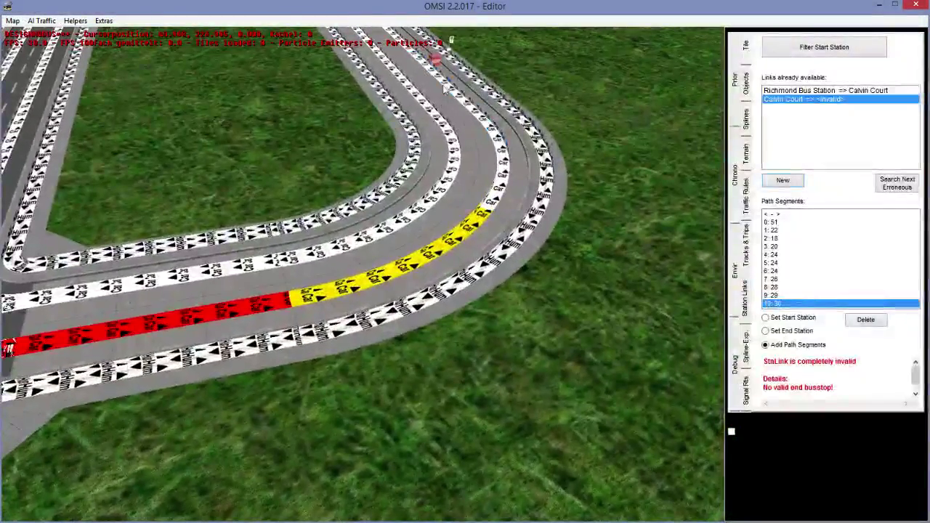
{"action": "left_click", "coordinate": [445, 93]}
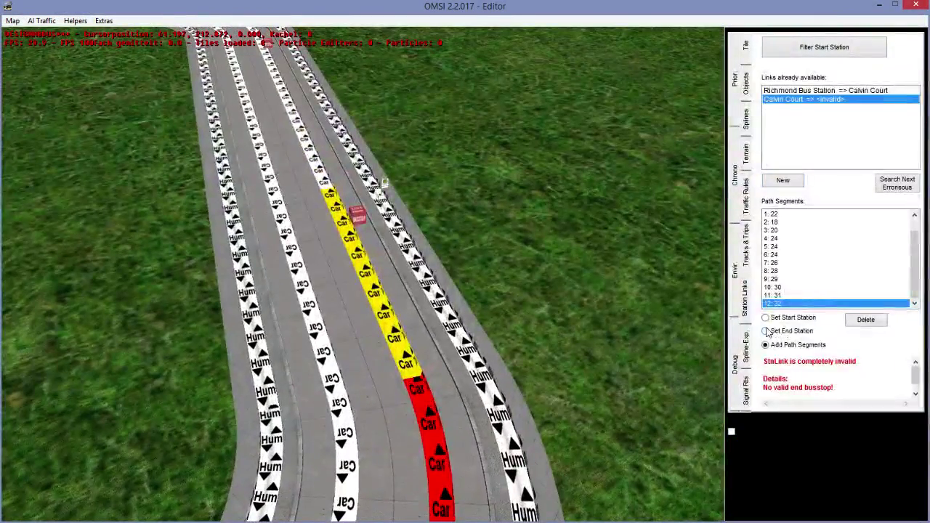
{"action": "left_click", "coordinate": [765, 331]}
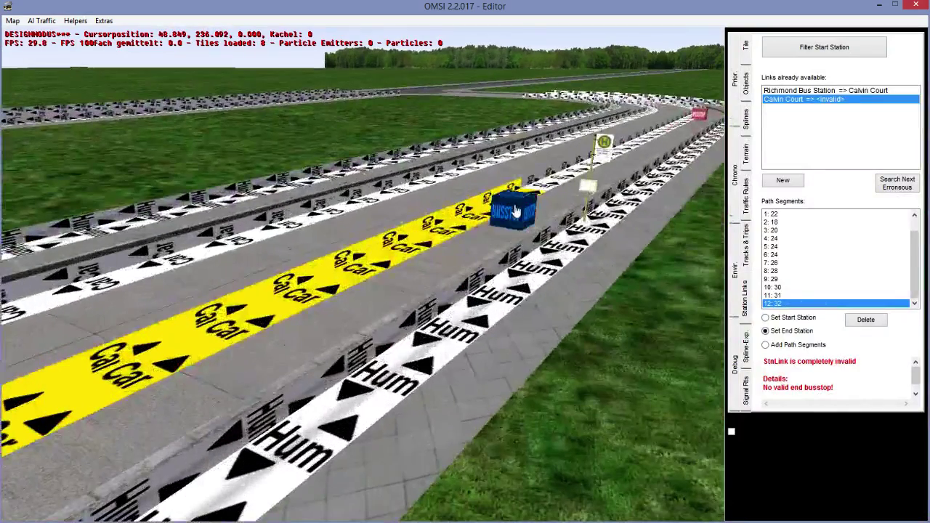
{"action": "left_click", "coordinate": [515, 210]}
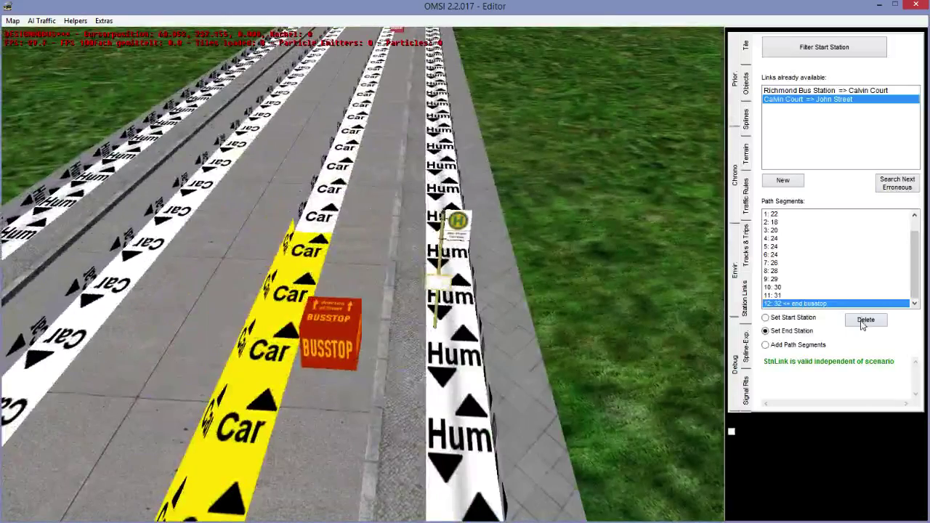
Delete the second link's last path segment, rename its end bus stop to John Street Terminus, and return to the station links.
{"action": "left_click", "coordinate": [865, 319]}
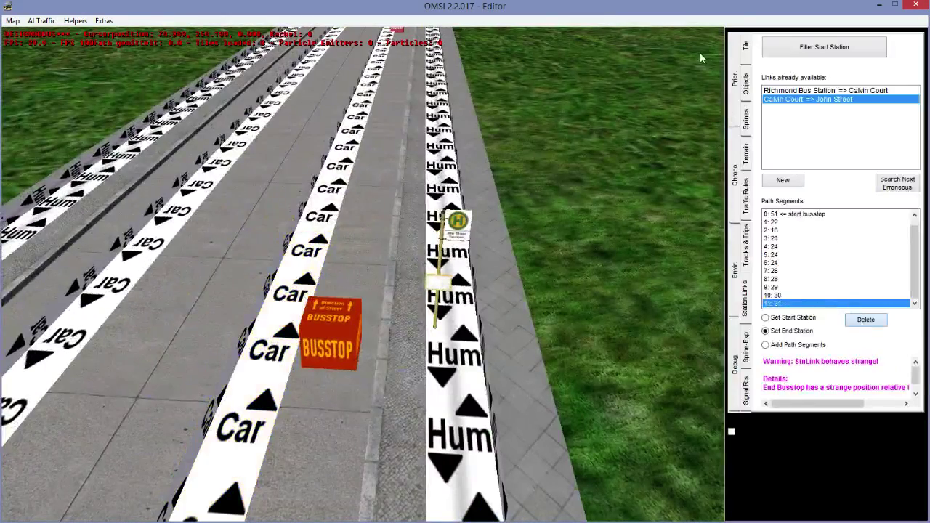
{"action": "left_click", "coordinate": [746, 82]}
{"action": "left_click", "coordinate": [342, 327]}
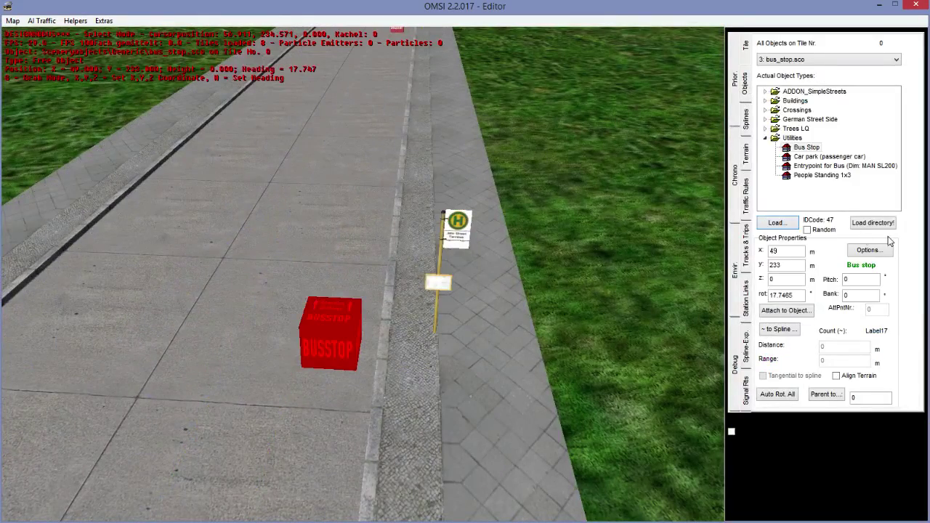
{"action": "left_click", "coordinate": [872, 251]}
{"action": "left_click", "coordinate": [527, 179]}
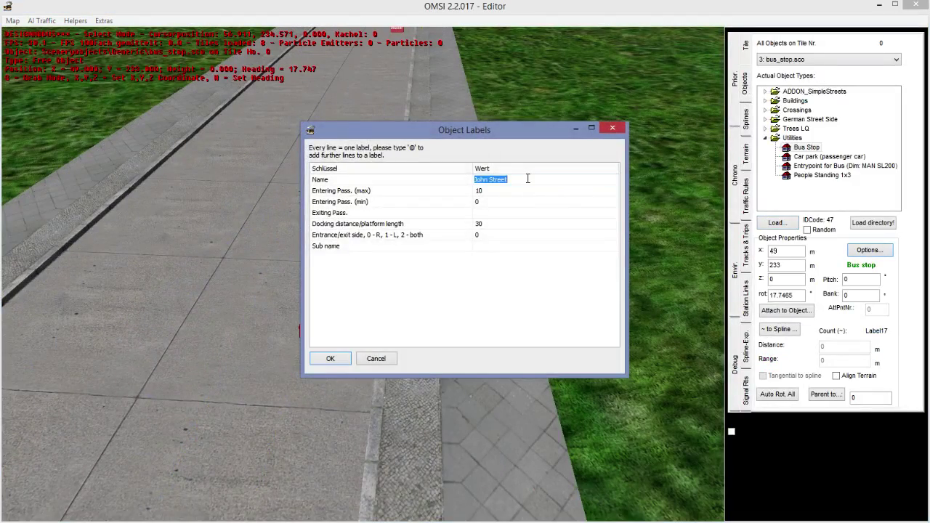
{"action": "left_click", "coordinate": [527, 179]}
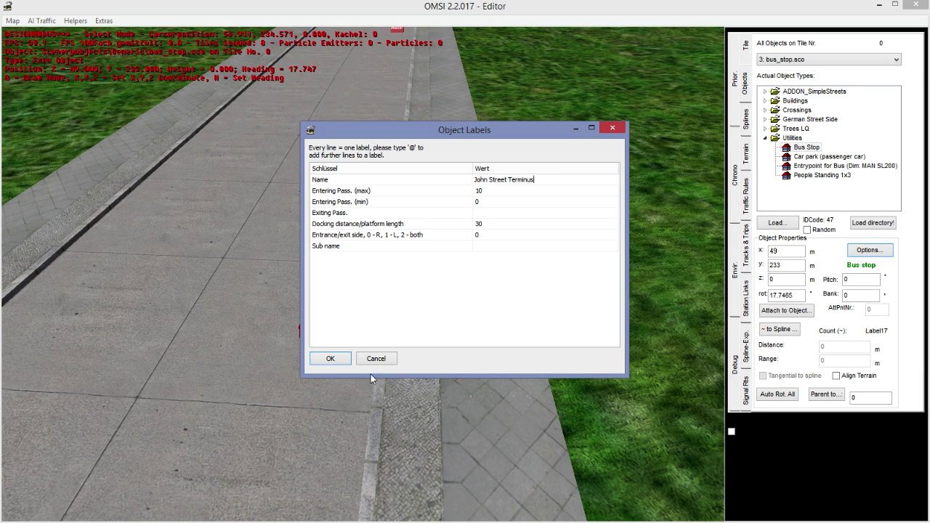
{"action": "left_click", "coordinate": [317, 356]}
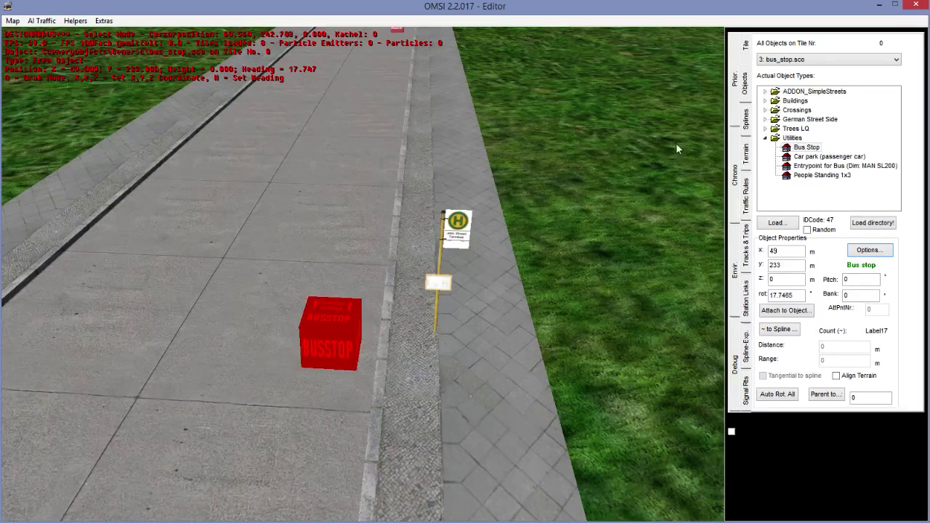
{"action": "left_click", "coordinate": [741, 287]}
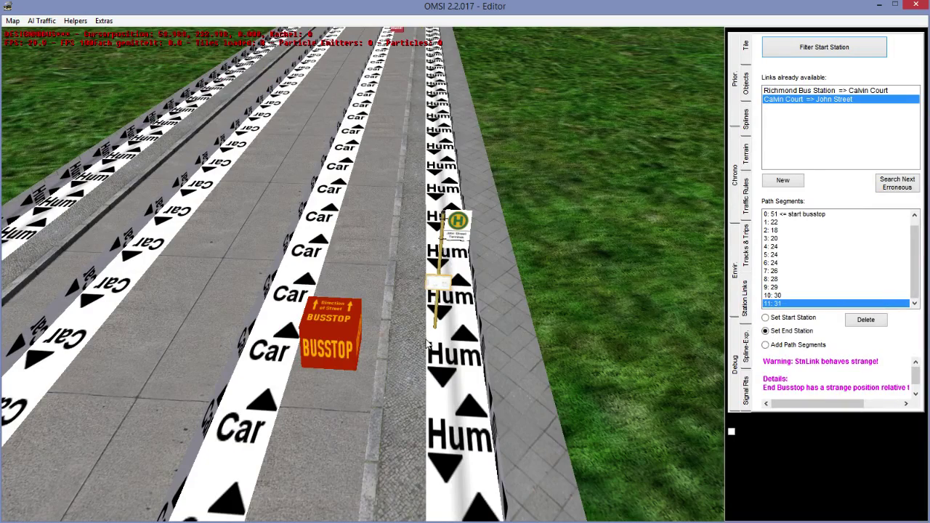
Add the next car path segment beside the terminus bus stop to the Calvin Court to John Street Terminus link.
{"action": "left_click", "coordinate": [765, 345]}
{"action": "middle_click_drag", "start_coordinate": [670, 373], "coordinate": [492, 226]}
{"action": "left_click", "coordinate": [328, 195]}
Create a third station link from the John Street Terminus stop along the car path to the John Street stop as end station.
{"action": "left_click", "coordinate": [782, 180]}
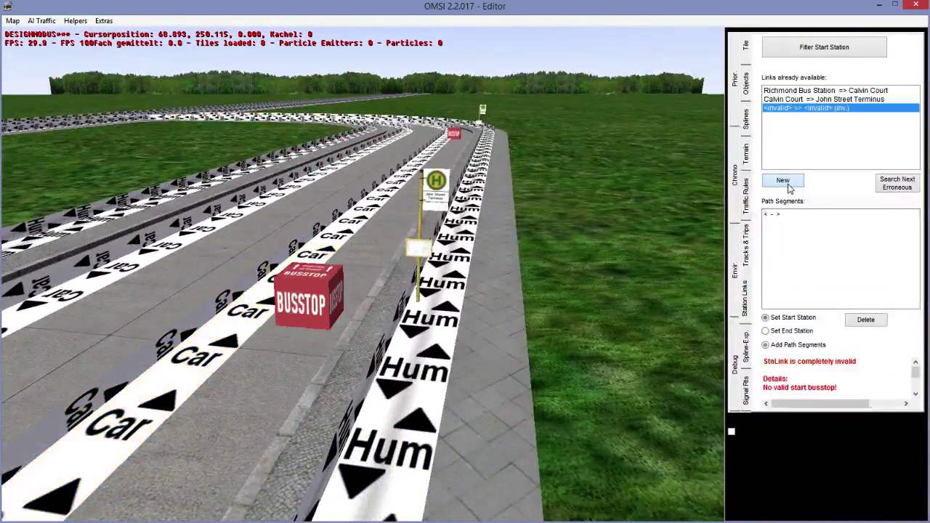
{"action": "left_click", "coordinate": [279, 302]}
{"action": "left_click", "coordinate": [263, 270]}
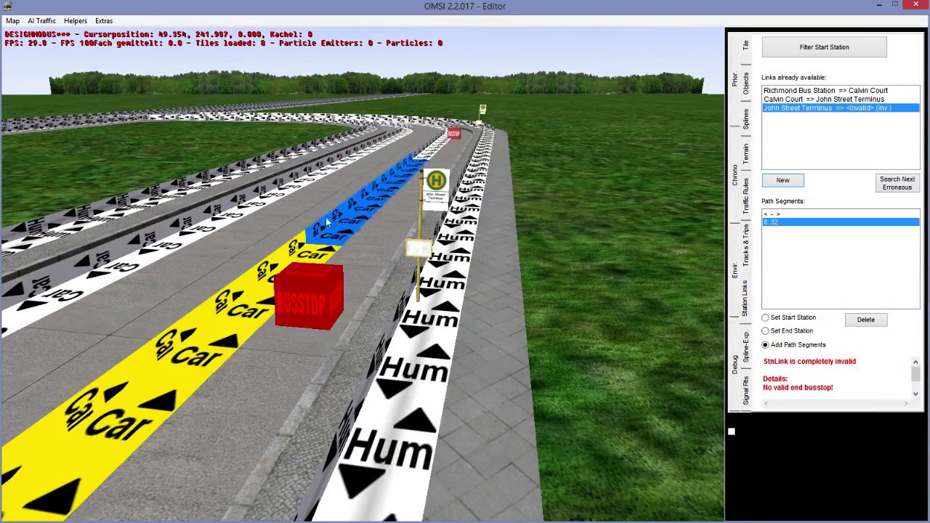
{"action": "left_click", "coordinate": [433, 144]}
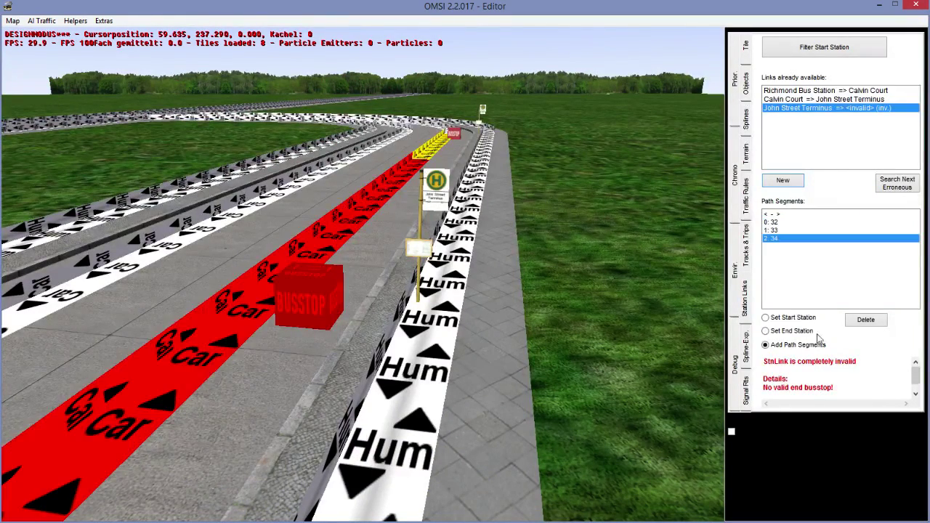
{"action": "left_click", "coordinate": [451, 133]}
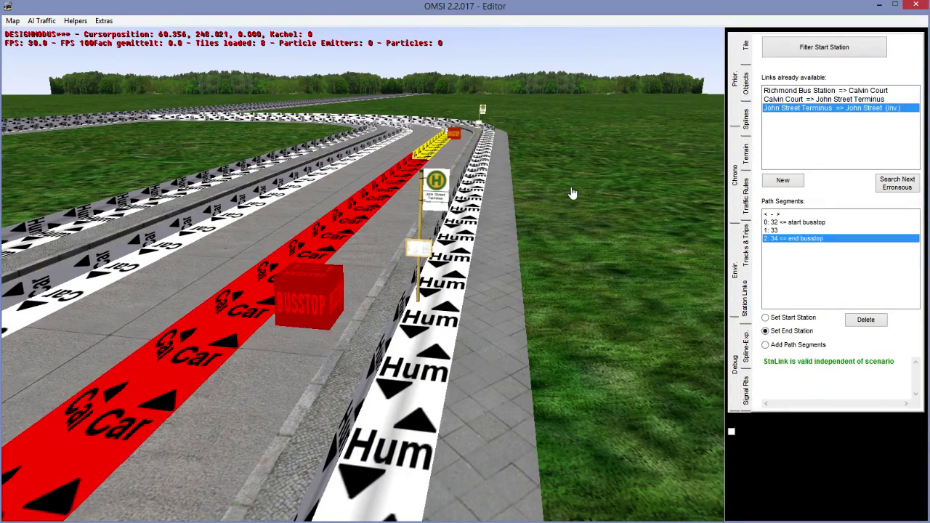
Create a fourth station link starting at the John Street stop and add the car path segments leading into the bend.
{"action": "middle_click_drag", "start_coordinate": [573, 193], "coordinate": [680, 190]}
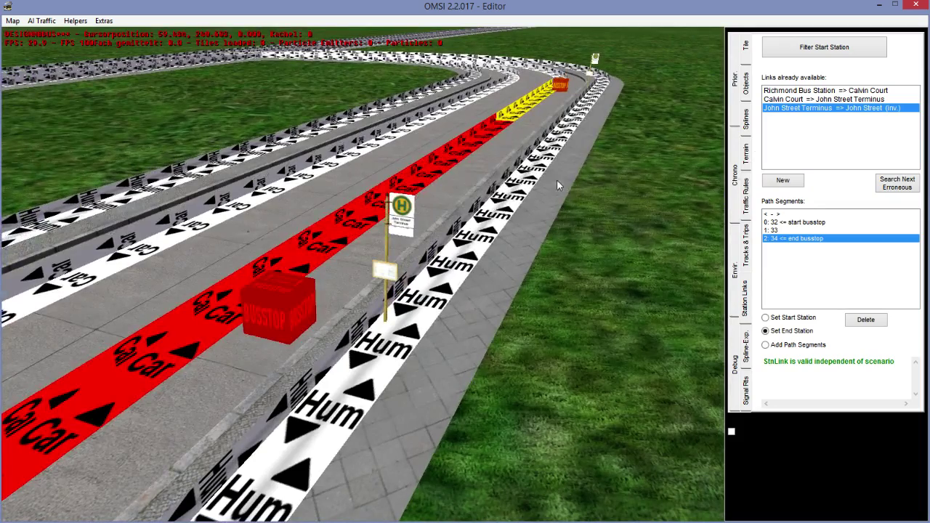
{"action": "left_click", "coordinate": [794, 179]}
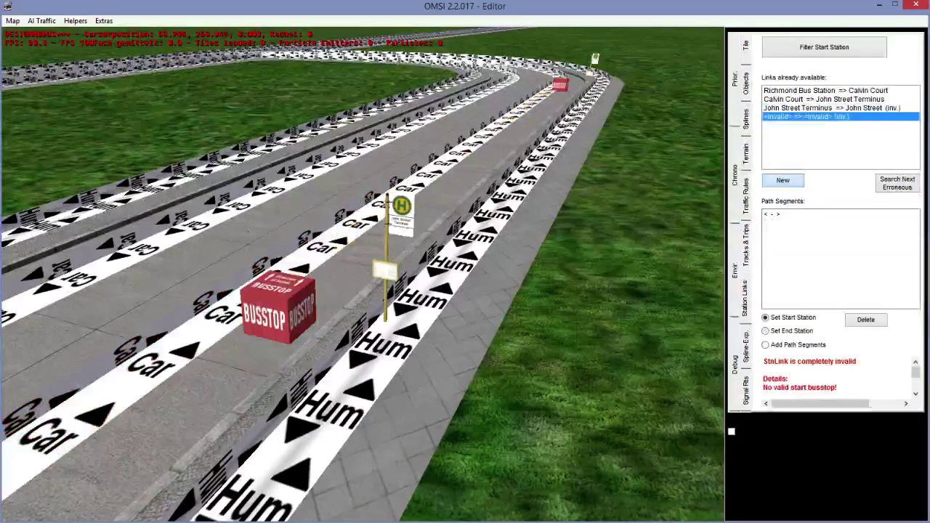
{"action": "left_click", "coordinate": [556, 87]}
{"action": "left_click", "coordinate": [545, 95]}
{"action": "left_click", "coordinate": [553, 80]}
Extend the fourth link's path around the concrete road's bend, through the junction and along the main road.
{"action": "right_click_drag", "start_coordinate": [481, 73], "coordinate": [481, 190]}
{"action": "middle_click_drag", "start_coordinate": [480, 190], "coordinate": [421, 152]}
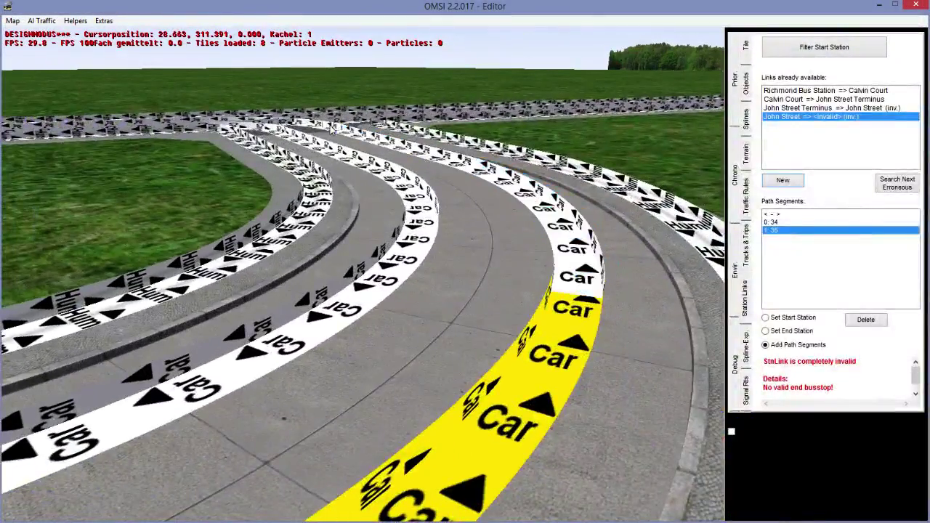
{"action": "left_click", "coordinate": [372, 137]}
{"action": "middle_click_drag", "start_coordinate": [330, 133], "coordinate": [373, 190]}
{"action": "left_click", "coordinate": [374, 191]}
{"action": "left_click", "coordinate": [240, 77]}
{"action": "middle_click_drag", "start_coordinate": [240, 77], "coordinate": [280, 182]}
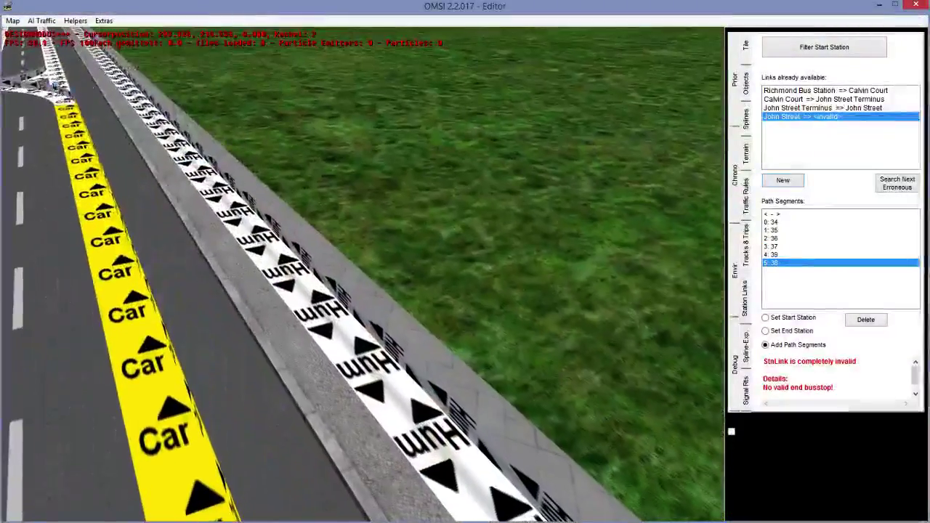
{"action": "left_click", "coordinate": [59, 85]}
Extend the path along the main road to the next junction and turn right into the concrete side road.
{"action": "middle_click_drag", "start_coordinate": [60, 85], "coordinate": [196, 214]}
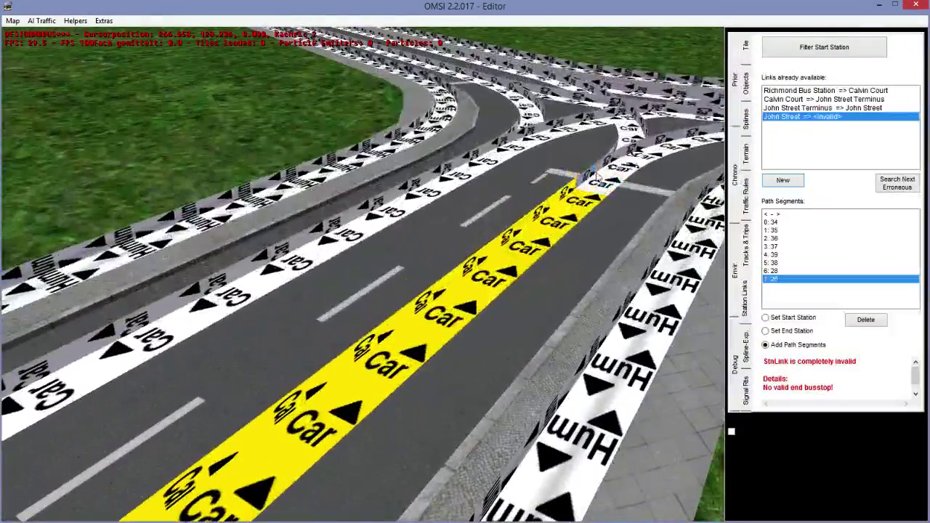
{"action": "left_click", "coordinate": [594, 176]}
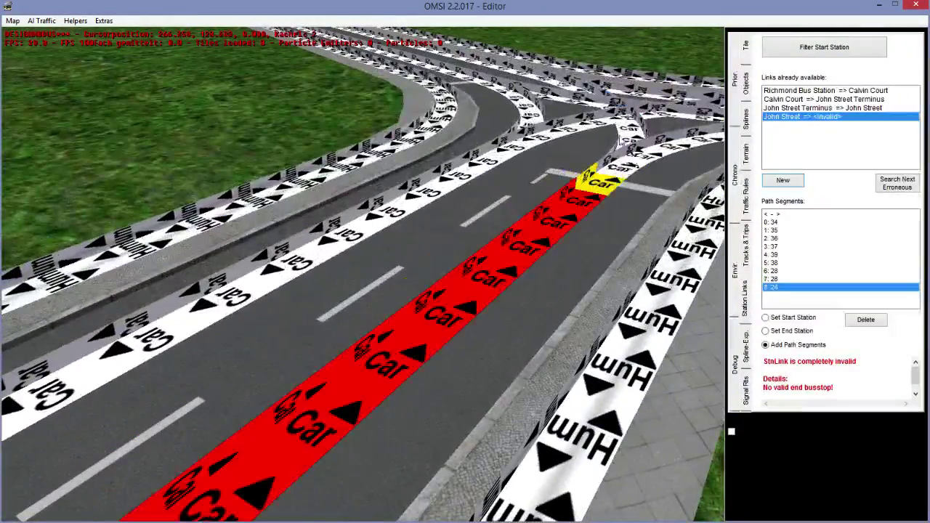
{"action": "left_click", "coordinate": [458, 64]}
{"action": "middle_click_drag", "start_coordinate": [458, 64], "coordinate": [412, 54]}
{"action": "left_click", "coordinate": [471, 90]}
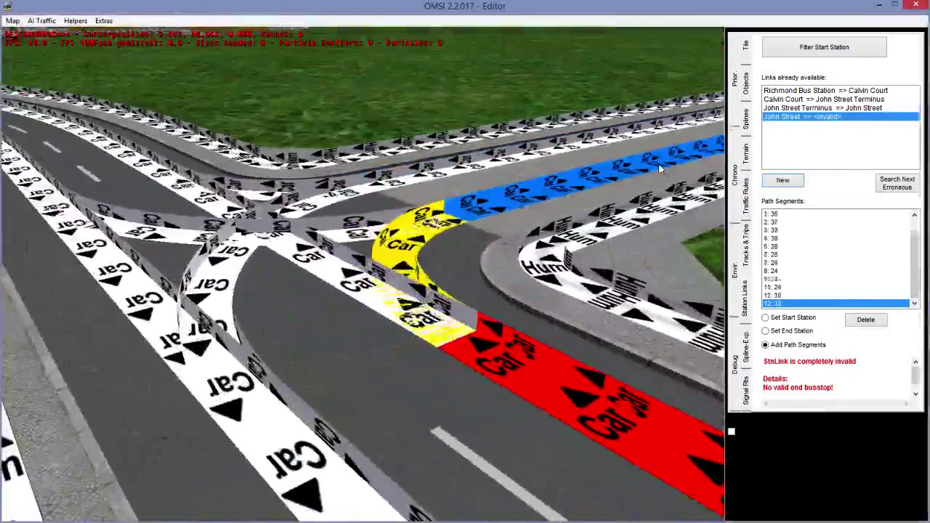
{"action": "left_click", "coordinate": [658, 163]}
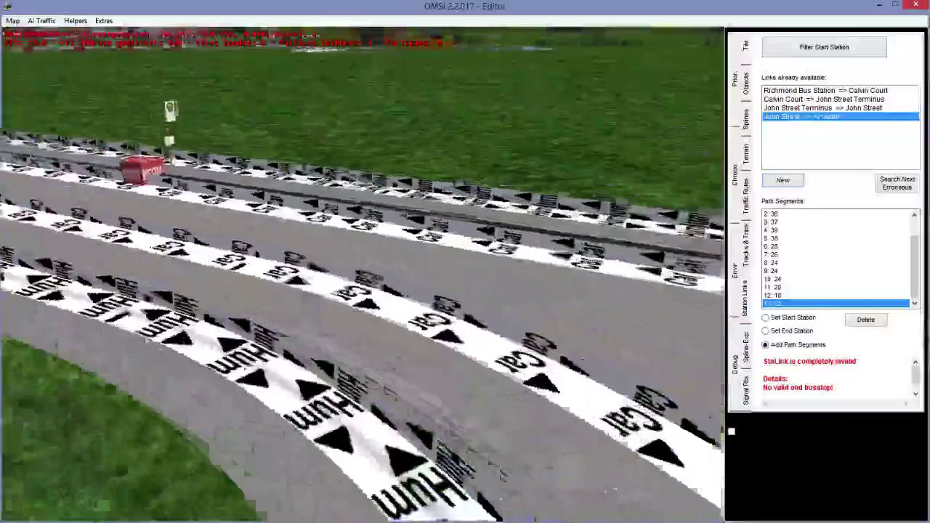
Extend the path around the side road's loop and set the Calvin Court stop as the end station.
{"action": "middle_click_drag", "start_coordinate": [291, 151], "coordinate": [405, 151]}
{"action": "left_click", "coordinate": [405, 151]}
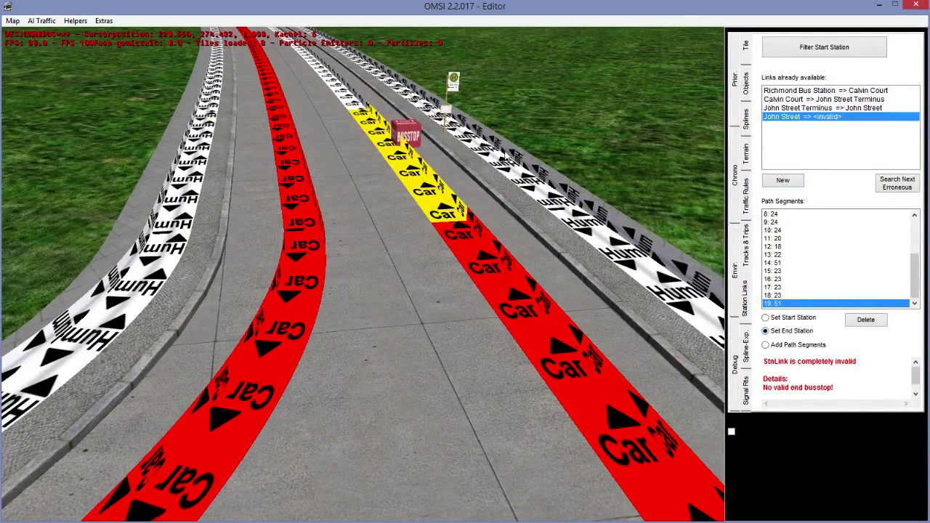
{"action": "left_click", "coordinate": [420, 139]}
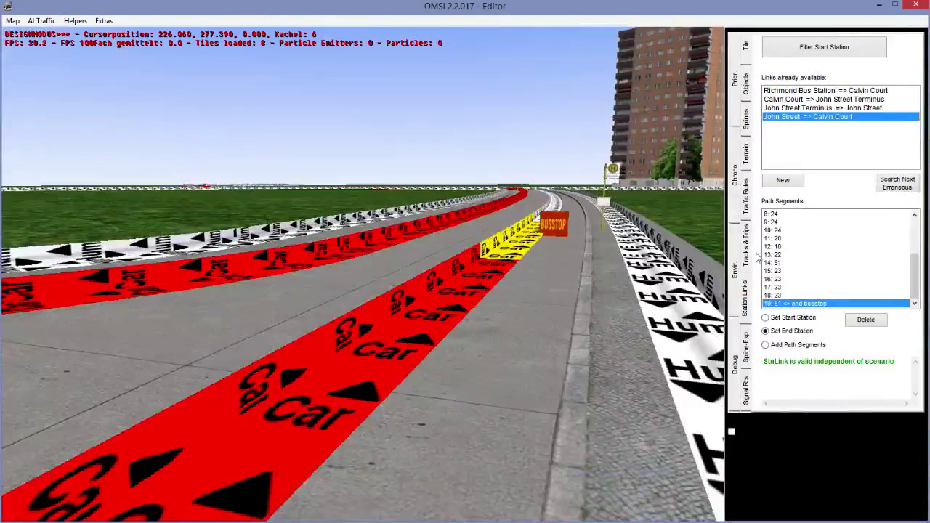
Create a fifth station link starting at the Calvin Court stop and add the first two car path segments ahead of it.
{"action": "left_click", "coordinate": [782, 181]}
{"action": "left_click", "coordinate": [563, 224]}
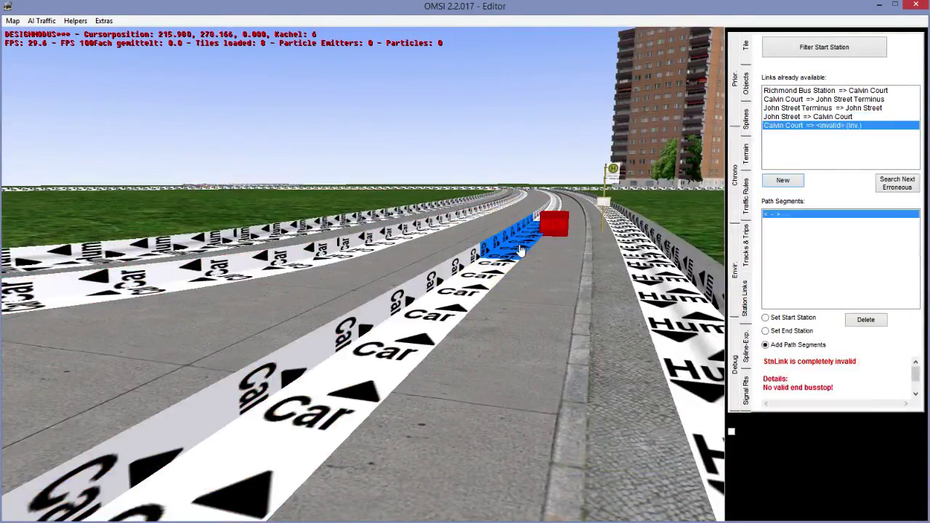
{"action": "left_click", "coordinate": [520, 247]}
{"action": "left_click", "coordinate": [550, 198]}
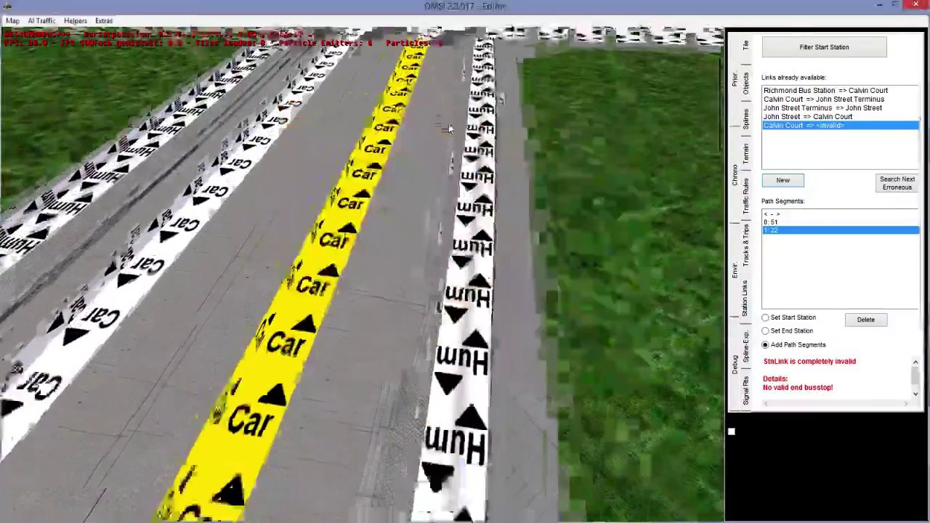
Extend the fifth link's path out of the side road and along the main road to the stop line at the large junction.
{"action": "middle_click_drag", "start_coordinate": [450, 129], "coordinate": [414, 145]}
{"action": "left_click", "coordinate": [414, 120]}
{"action": "left_click", "coordinate": [568, 129]}
{"action": "middle_click_drag", "start_coordinate": [587, 128], "coordinate": [557, 120]}
{"action": "left_click", "coordinate": [119, 79]}
{"action": "middle_click_drag", "start_coordinate": [119, 78], "coordinate": [435, 151]}
{"action": "left_click", "coordinate": [330, 80]}
{"action": "left_click", "coordinate": [337, 179]}
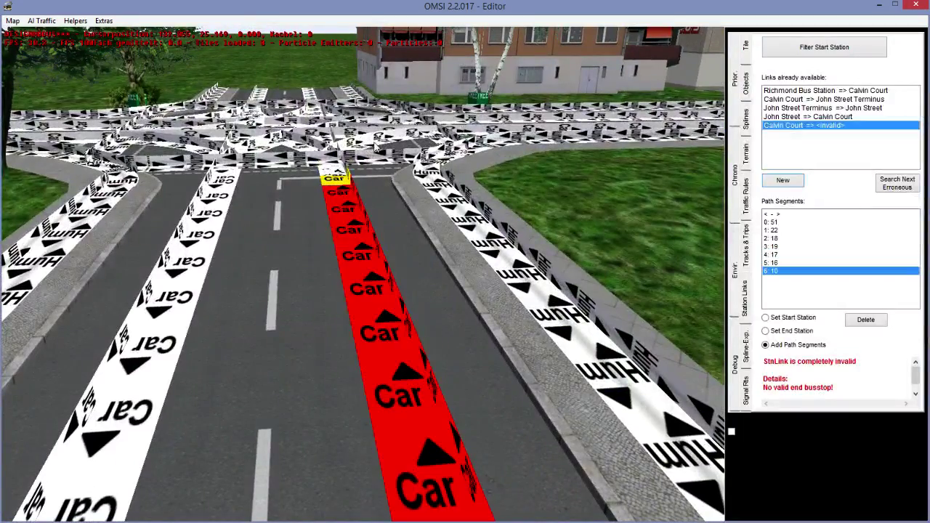
Delete the straight-ahead segment picked by mistake at the junction and add the short segment leading into the right turn.
{"action": "scroll", "coordinate": [337, 174], "scroll_direction": "up", "scroll_amount": 5}
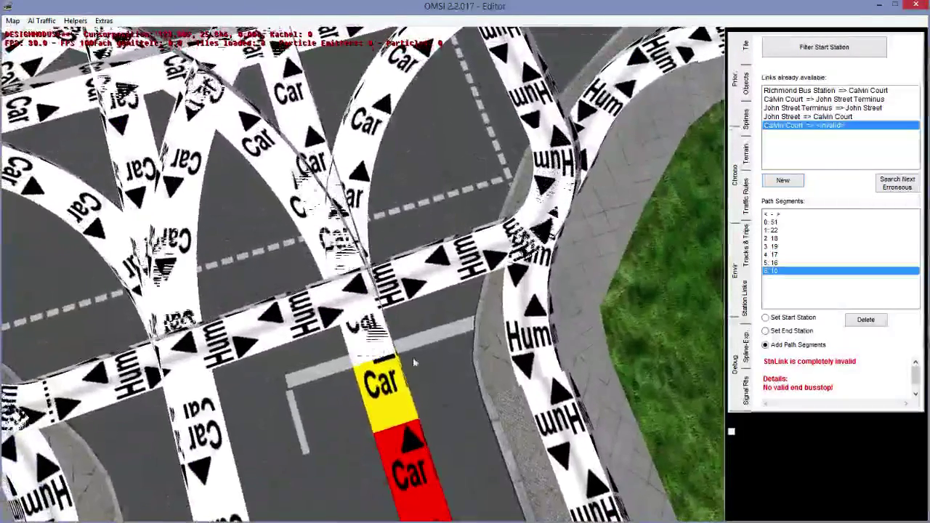
{"action": "left_click", "coordinate": [377, 354]}
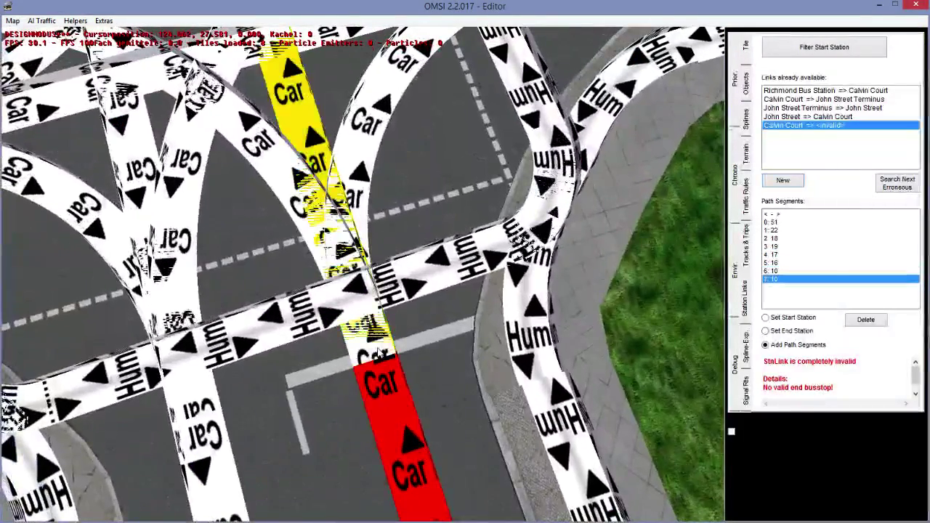
{"action": "left_click", "coordinate": [865, 319]}
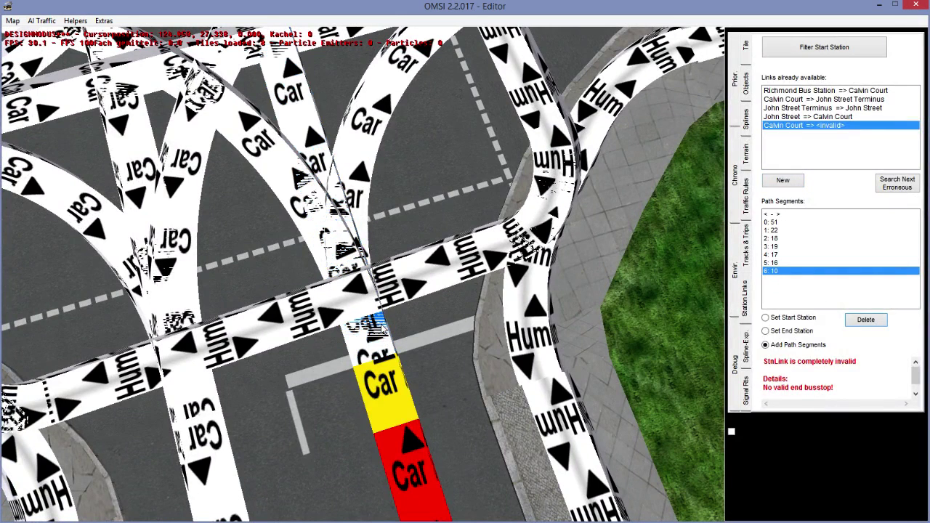
{"action": "left_click", "coordinate": [367, 322]}
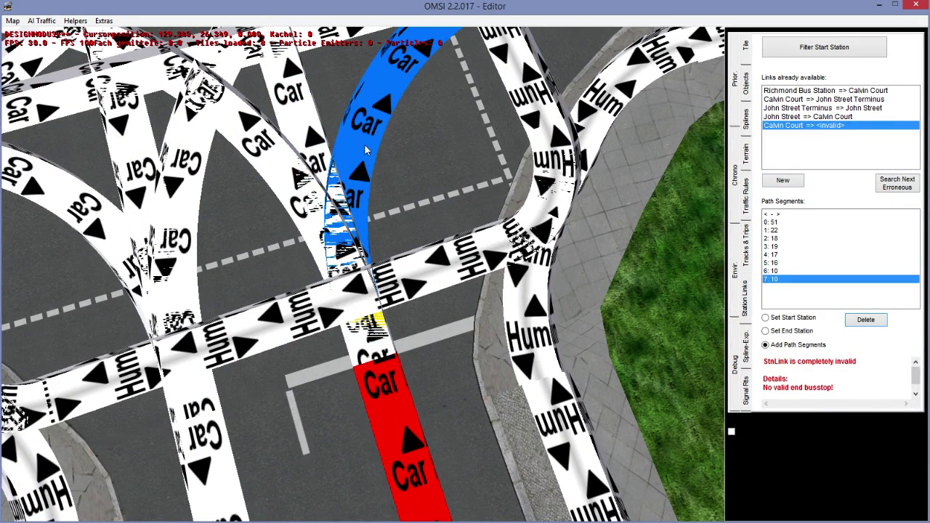
Extend the path around the right turn and along the following road to the junction at the bus station.
{"action": "middle_click_drag", "start_coordinate": [422, 292], "coordinate": [447, 252]}
{"action": "scroll", "coordinate": [448, 252], "scroll_direction": "up", "scroll_amount": 5}
{"action": "scroll", "coordinate": [547, 359], "scroll_direction": "down", "scroll_amount": 4}
{"action": "left_click", "coordinate": [332, 145]}
{"action": "middle_click_drag", "start_coordinate": [332, 146], "coordinate": [340, 30]}
{"action": "left_click", "coordinate": [347, 124]}
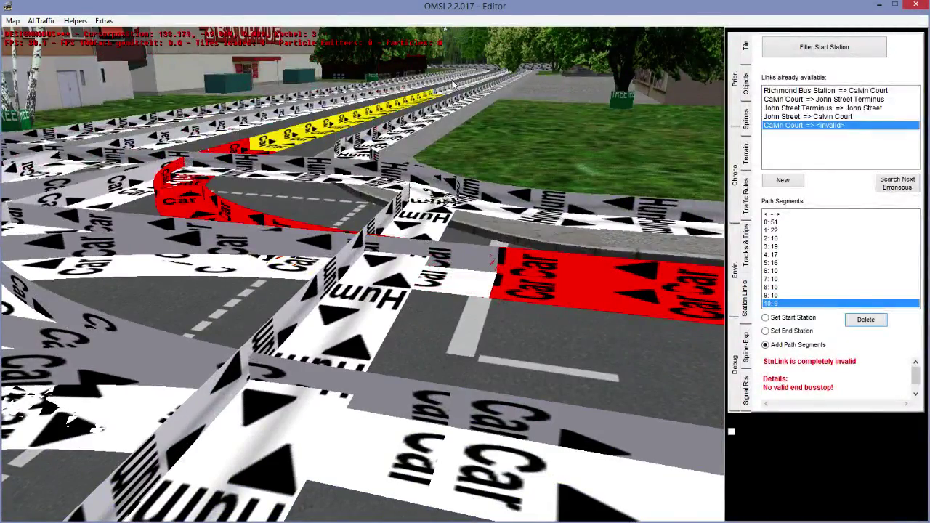
{"action": "left_click", "coordinate": [457, 87]}
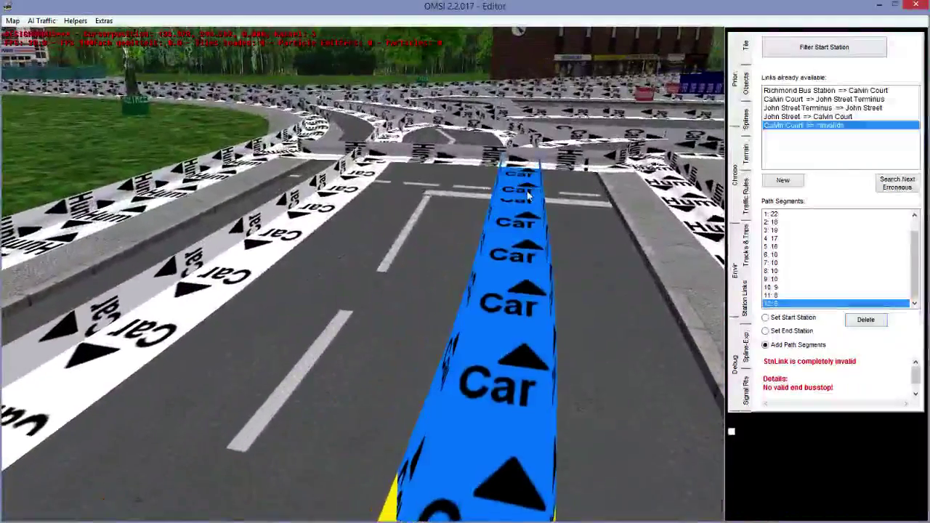
{"action": "left_click", "coordinate": [529, 195]}
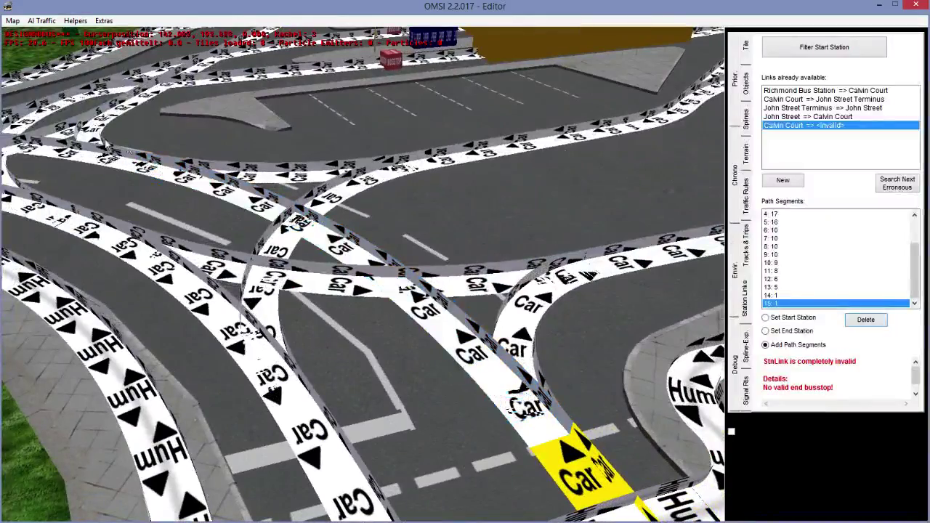
Extend the path across the junction and along the curved lanes into the bus station.
{"action": "left_click", "coordinate": [366, 245]}
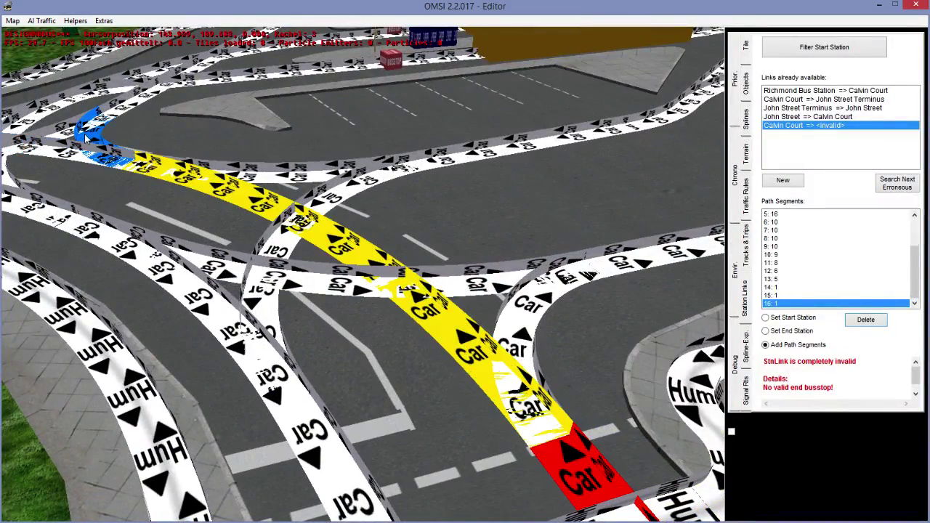
{"action": "left_click", "coordinate": [88, 132]}
{"action": "left_click", "coordinate": [169, 72]}
{"action": "middle_click_drag", "start_coordinate": [203, 75], "coordinate": [371, 190]}
{"action": "left_click", "coordinate": [374, 80]}
Place a Bus Stop object on the lane beside the station shelter at about X 107 m, Y 142 m.
{"action": "left_click", "coordinate": [745, 83]}
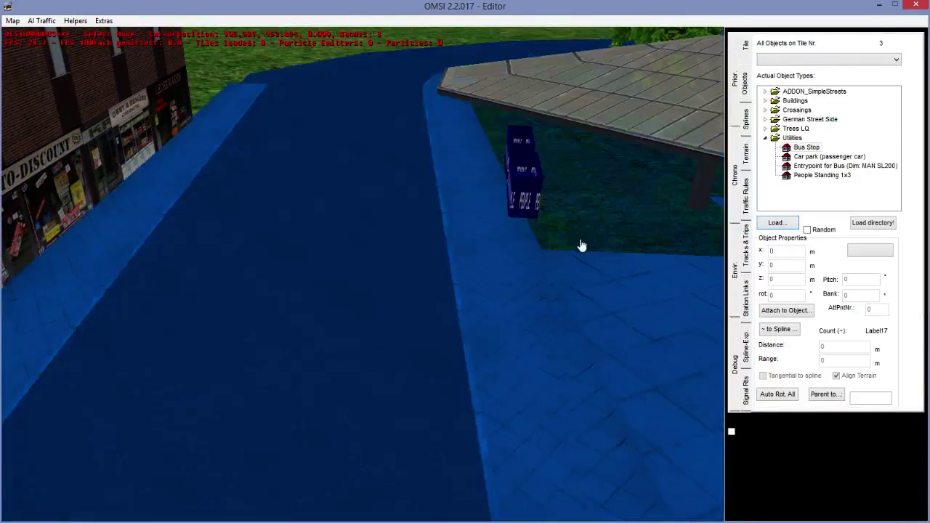
{"action": "left_click", "coordinate": [580, 241]}
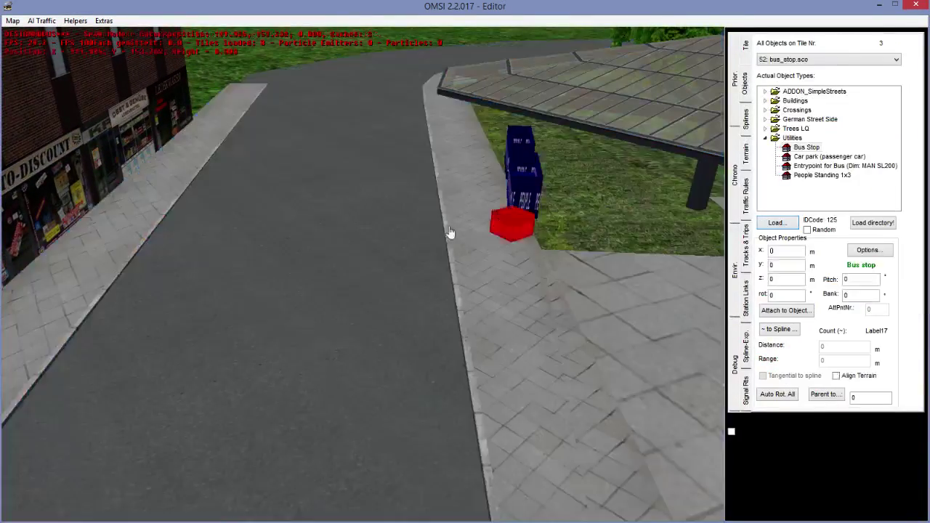
{"action": "left_click_drag", "start_coordinate": [396, 184], "coordinate": [385, 178]}
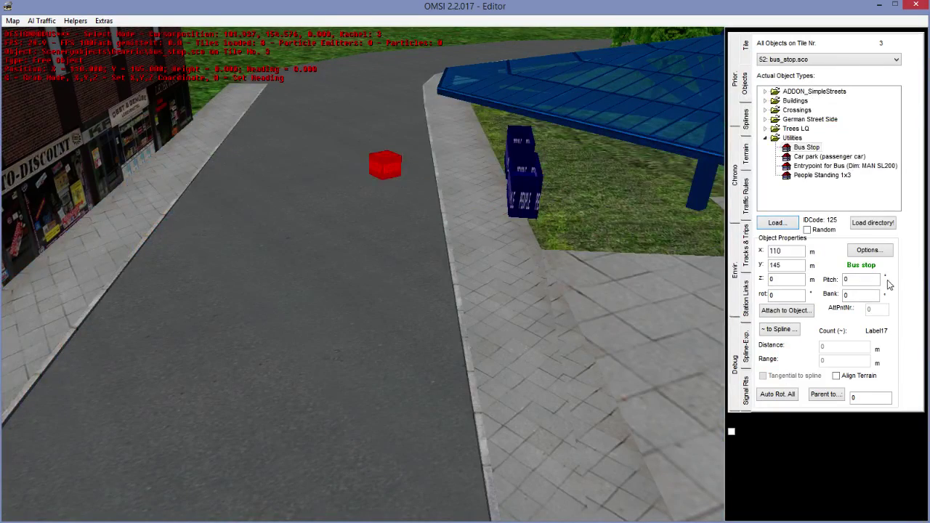
{"action": "left_click", "coordinate": [571, 259]}
{"action": "key", "text": "g"}
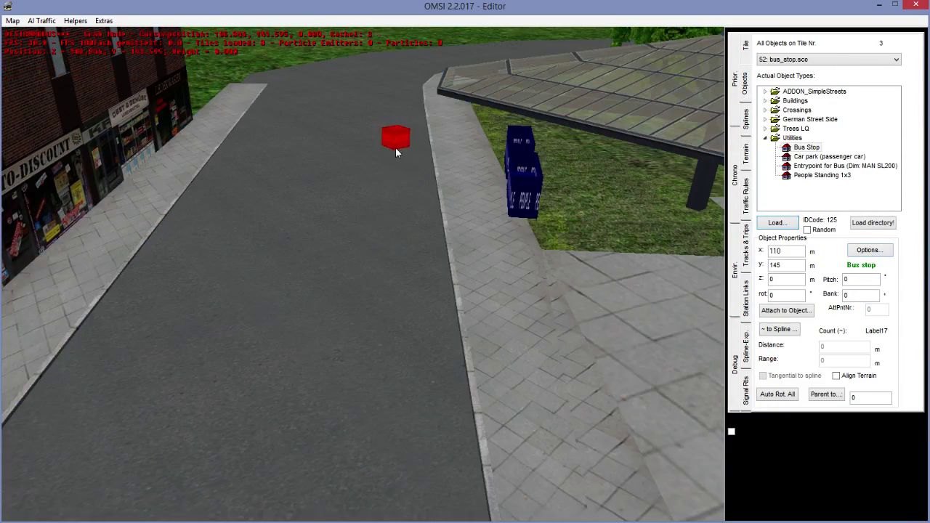
{"action": "middle_click_drag", "start_coordinate": [396, 149], "coordinate": [385, 225]}
{"action": "left_click", "coordinate": [359, 277]}
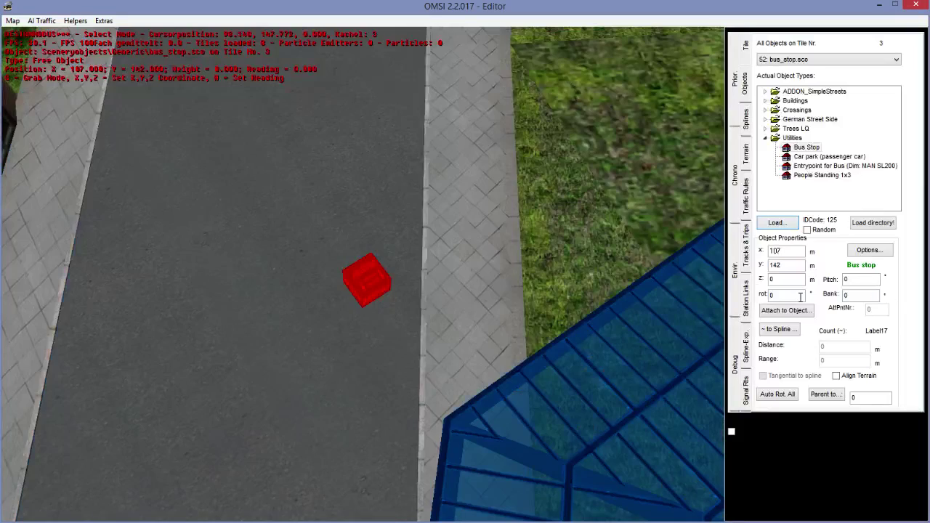
Rotate the new bus stop to a heading of about 218.5° in line with the road and show the tracks and trips settings.
{"action": "left_click", "coordinate": [398, 322]}
{"action": "key", "text": "4"}
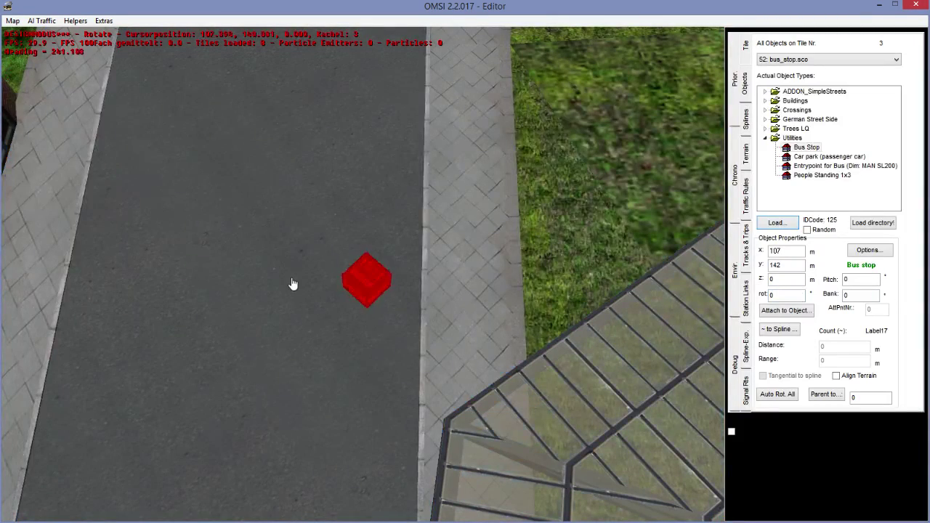
{"action": "left_click", "coordinate": [294, 288]}
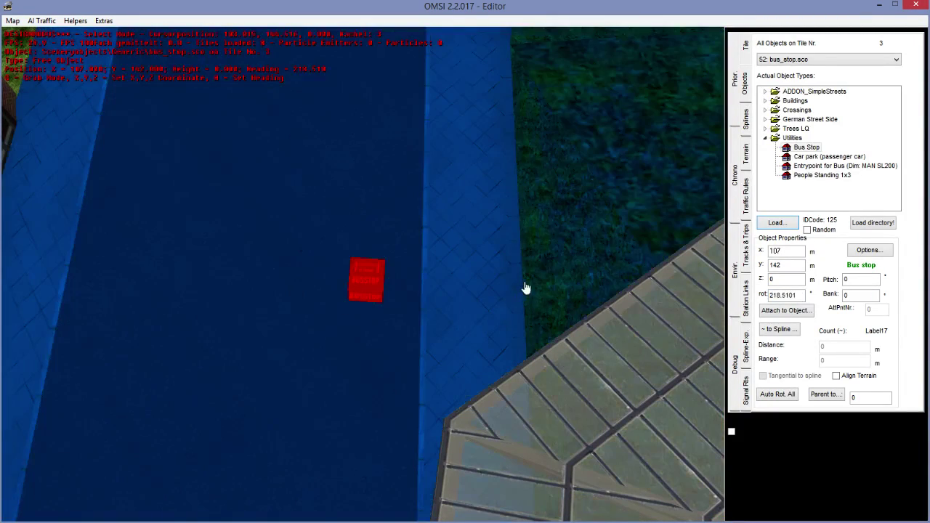
{"action": "middle_click_drag", "start_coordinate": [526, 280], "coordinate": [465, 258]}
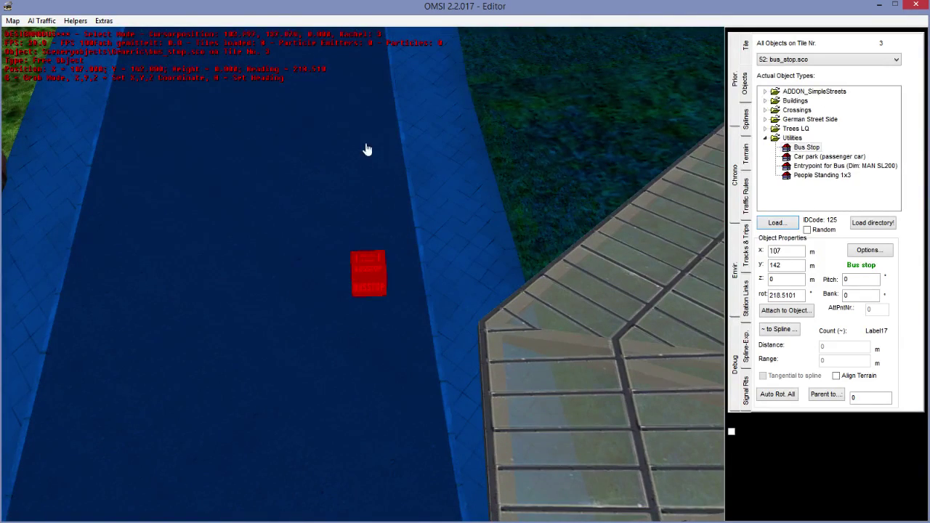
{"action": "right_click_drag", "start_coordinate": [375, 296], "coordinate": [741, 290]}
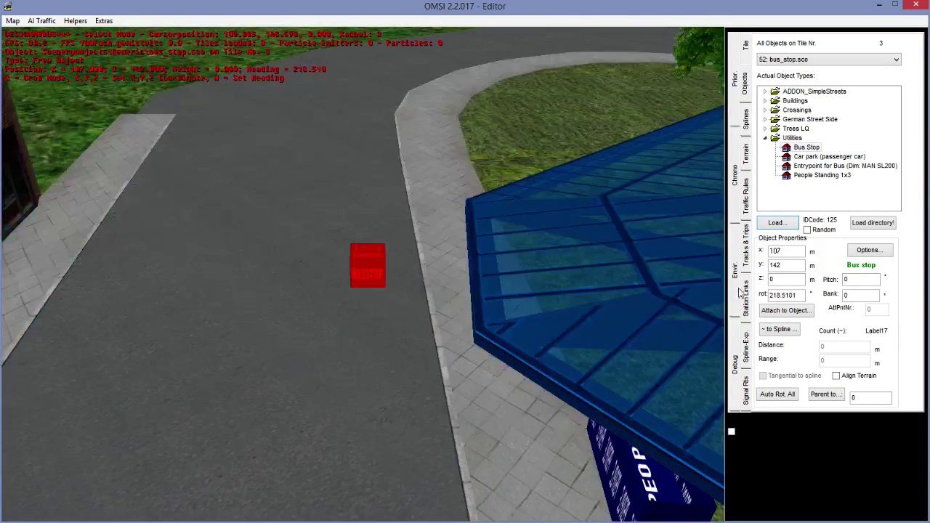
{"action": "left_click", "coordinate": [747, 250]}
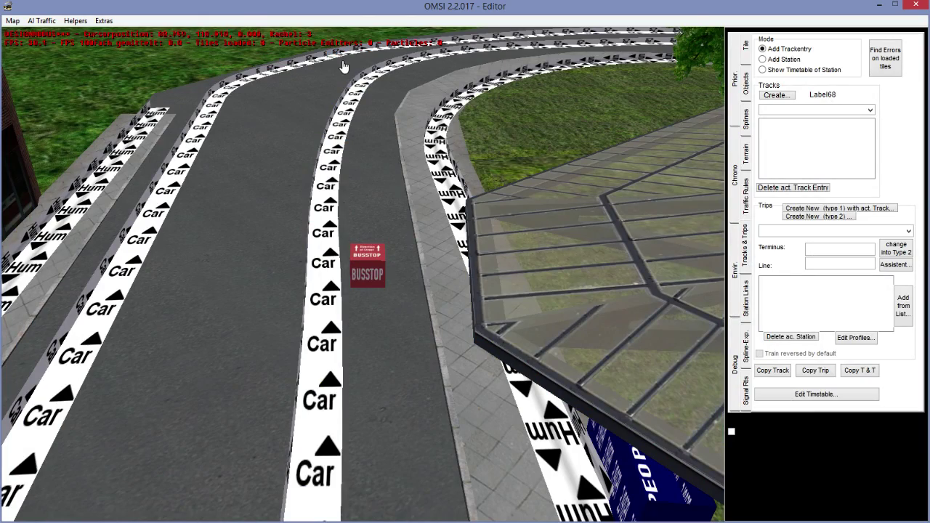
Name the new bus stop Richmond Bus Stn Terminus, with maximum and minimum entering passengers 0 and exiting passengers 1000.
{"action": "right_click_drag", "start_coordinate": [349, 295], "coordinate": [515, 294]}
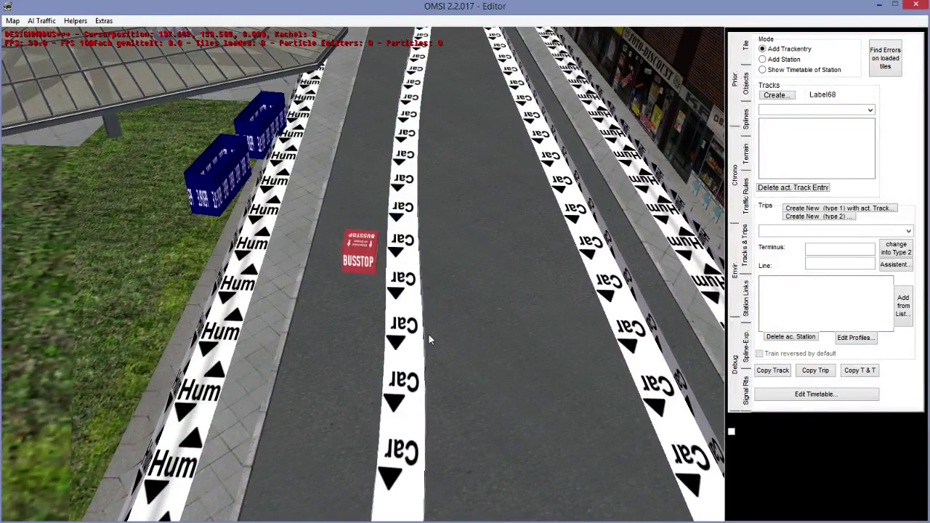
{"action": "right_click_drag", "start_coordinate": [429, 336], "coordinate": [397, 209]}
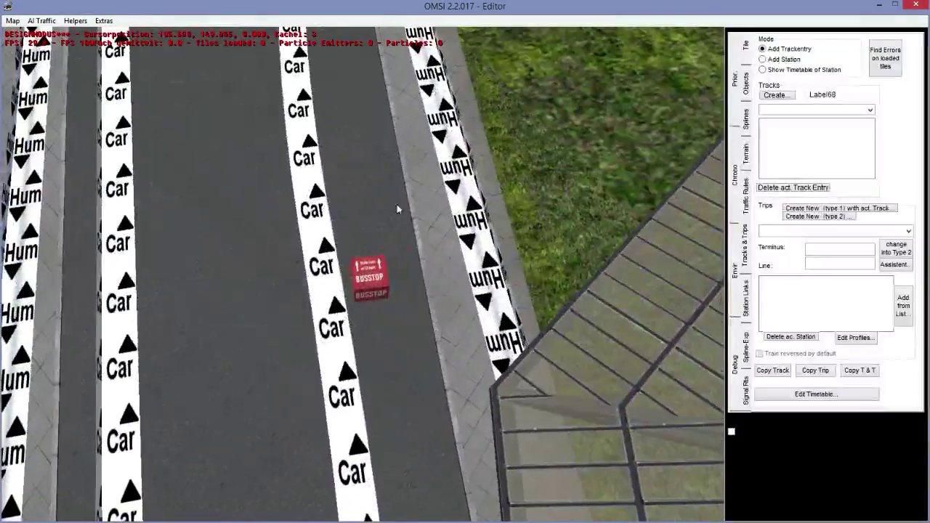
{"action": "left_click", "coordinate": [746, 84]}
{"action": "left_click", "coordinate": [385, 283]}
{"action": "left_click", "coordinate": [869, 249]}
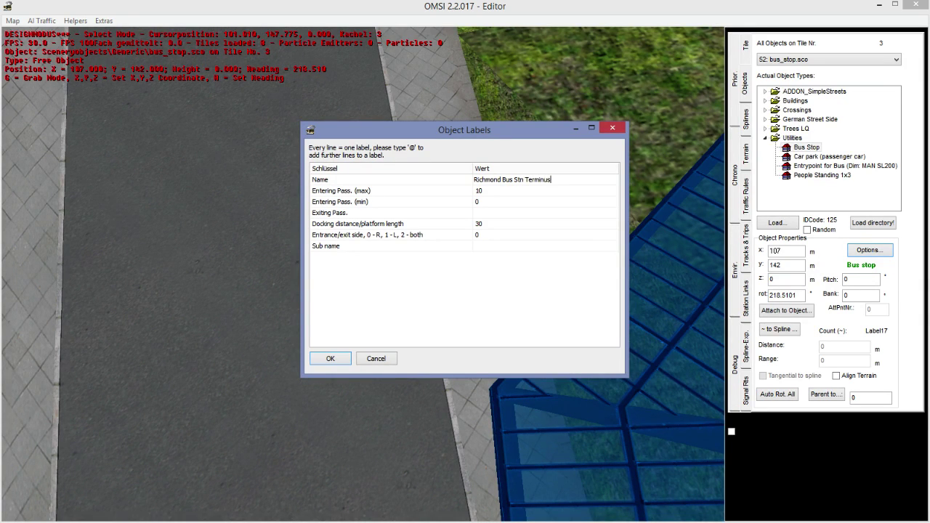
{"action": "left_click", "coordinate": [473, 190]}
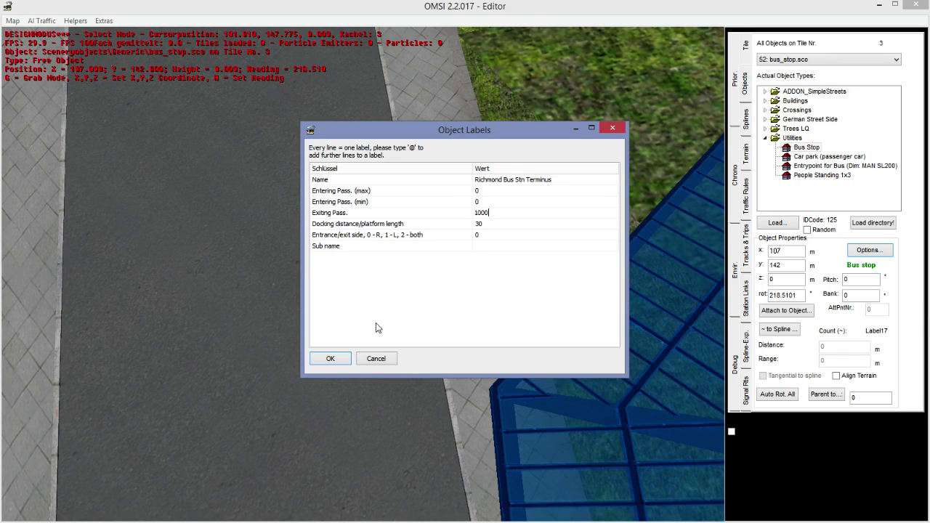
{"action": "left_click", "coordinate": [349, 357]}
Delete the two People Standing objects on the pavement beside the new bus stop.
{"action": "middle_click_drag", "start_coordinate": [350, 356], "coordinate": [486, 302]}
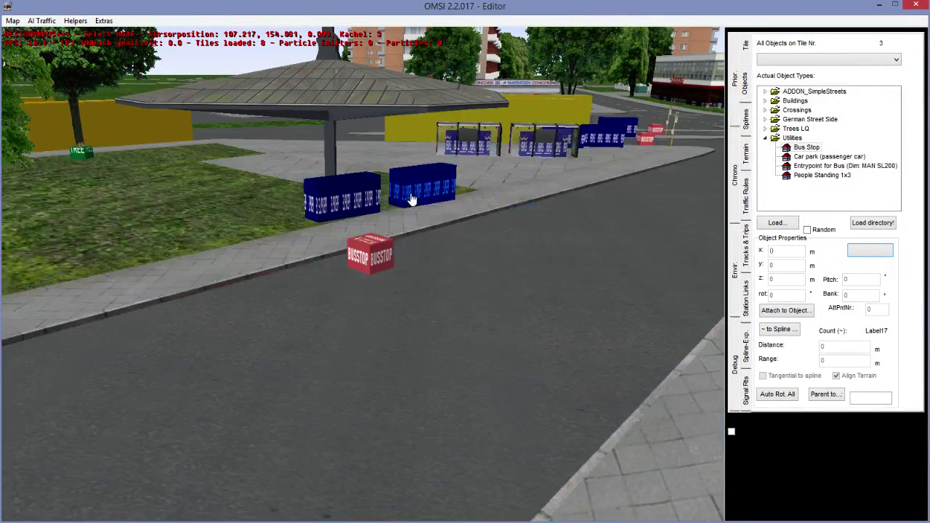
{"action": "left_click", "coordinate": [415, 194]}
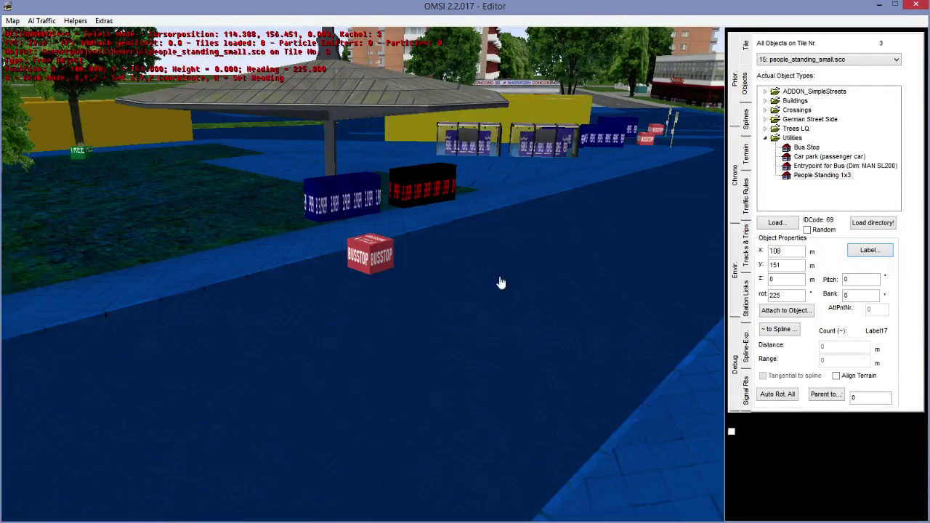
{"action": "key", "text": "Delete"}
{"action": "left_click", "coordinate": [366, 196]}
{"action": "key", "text": "Delete"}
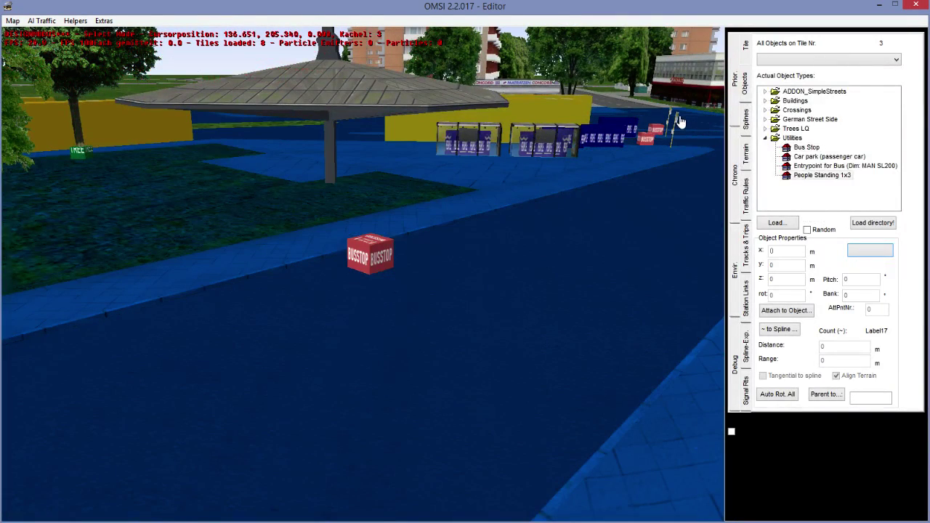
Place a bus stop sign with large name plate on the pavement beside the new stop at about X 104 m, Y 144 m, heading 225°.
{"action": "left_click", "coordinate": [676, 125]}
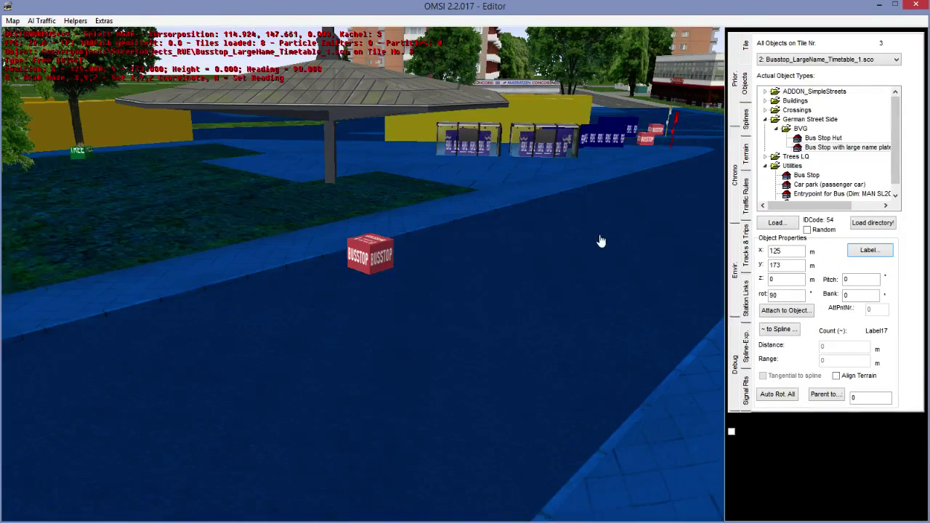
{"action": "key", "text": "Insert"}
{"action": "middle_click_drag", "start_coordinate": [336, 258], "coordinate": [361, 280]}
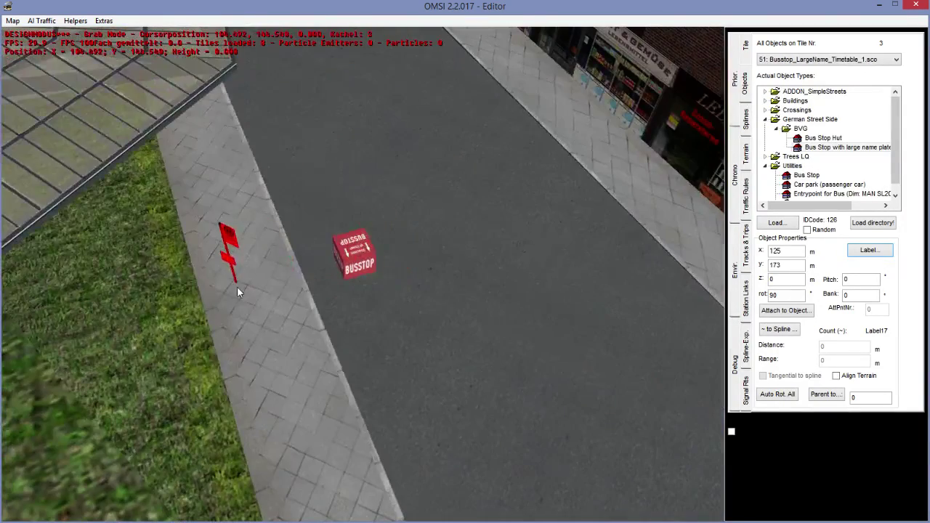
{"action": "left_click", "coordinate": [252, 308]}
{"action": "key", "text": "r"}
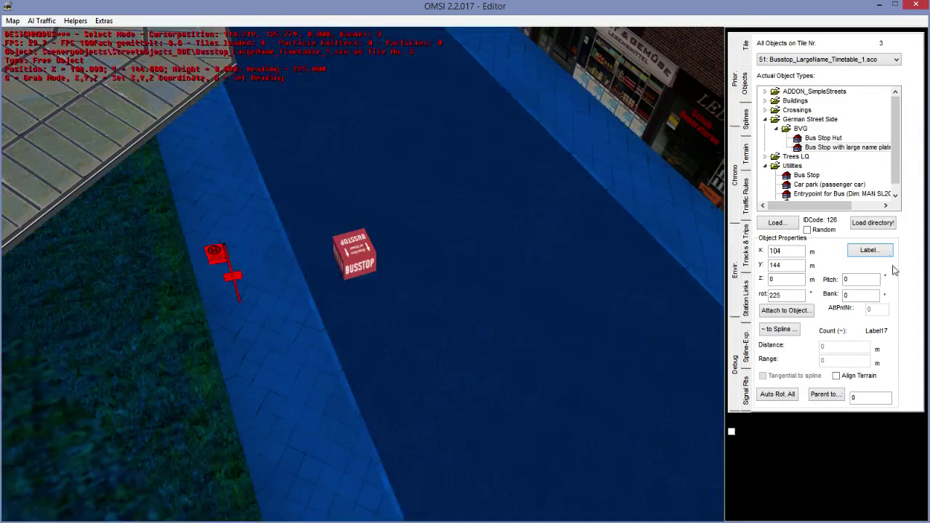
Change Label 1 of the new sign to read Richmond, Bus Stn, Terminus on three lines and check the name plate.
{"action": "left_click", "coordinate": [870, 250]}
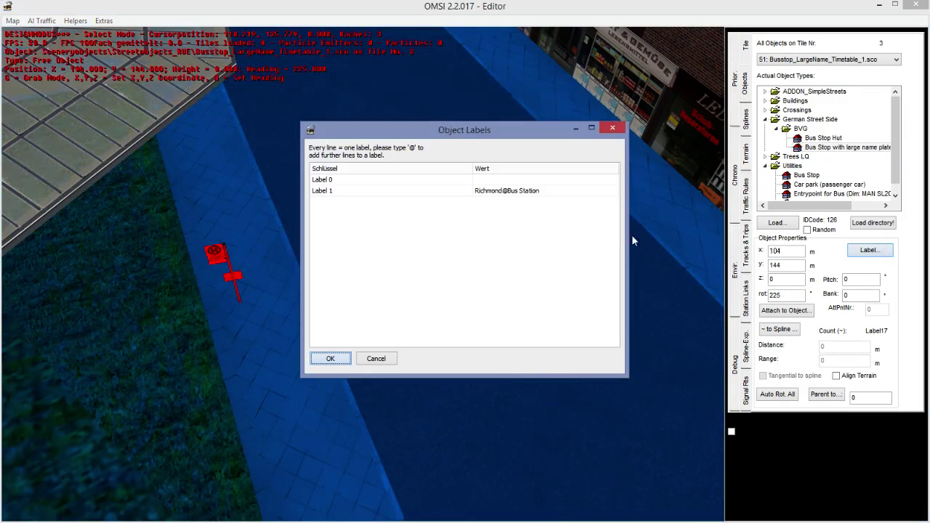
{"action": "left_click", "coordinate": [572, 189]}
{"action": "left_click", "coordinate": [571, 186]}
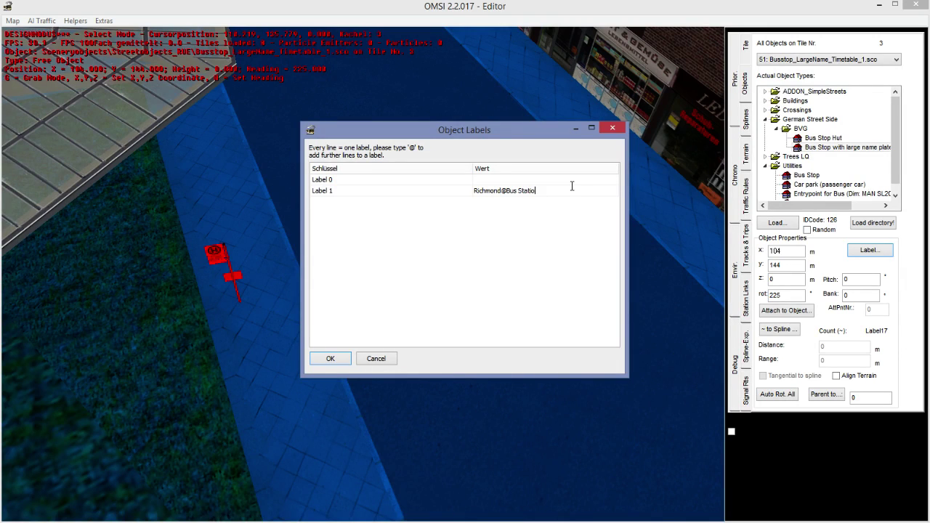
{"action": "left_click", "coordinate": [316, 363]}
{"action": "middle_click_drag", "start_coordinate": [242, 247], "coordinate": [268, 230]}
{"action": "right_click_drag", "start_coordinate": [268, 229], "coordinate": [269, 400]}
{"action": "scroll", "coordinate": [276, 388], "scroll_direction": "up", "scroll_amount": 6}
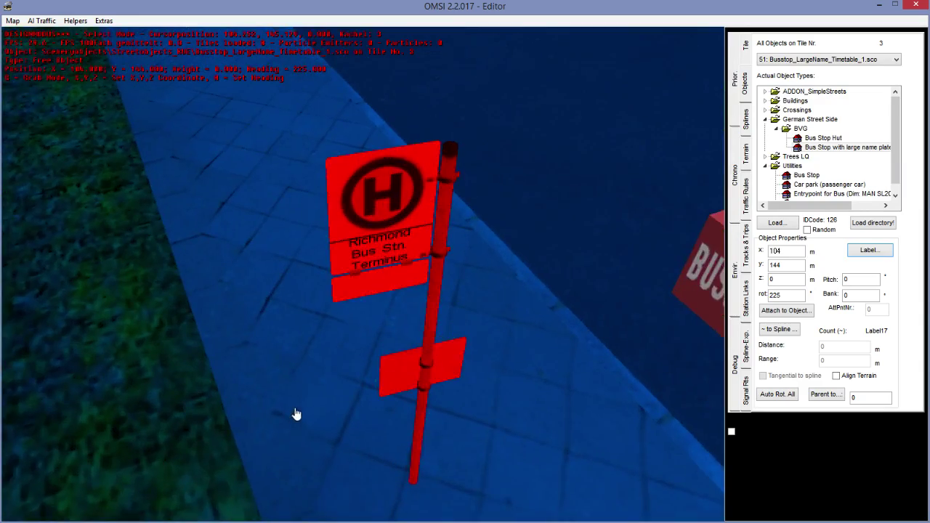
Set the new Richmond Bus Stn Terminus stop as the end station of the unfinished link from Calvin Court.
{"action": "right_click_drag", "start_coordinate": [296, 443], "coordinate": [337, 172]}
{"action": "middle_click_drag", "start_coordinate": [241, 377], "coordinate": [294, 244]}
{"action": "left_click", "coordinate": [746, 291]}
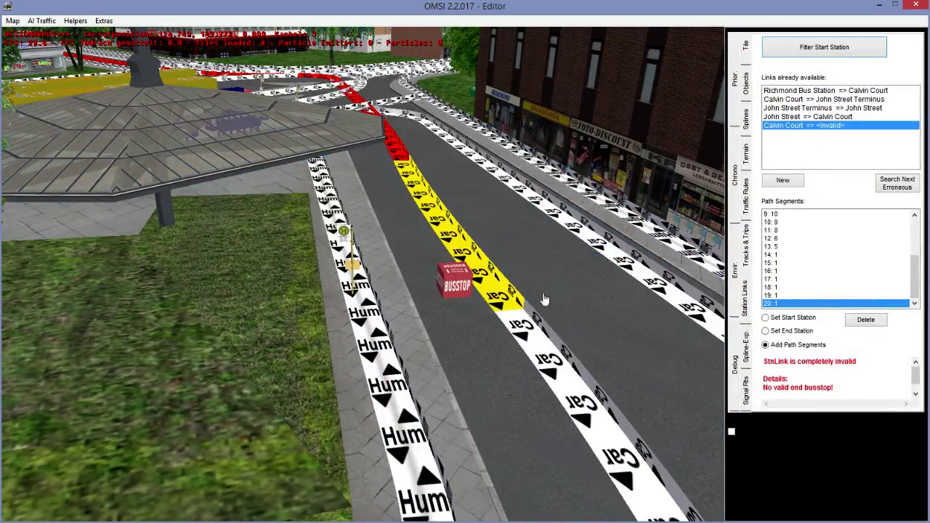
{"action": "left_click", "coordinate": [766, 331]}
{"action": "left_click", "coordinate": [454, 283]}
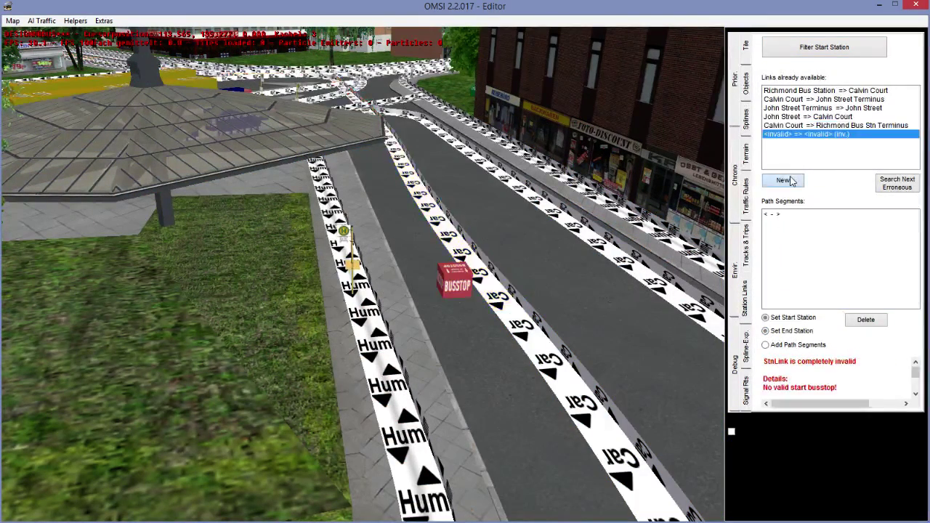
Create a new station link starting at Richmond Bus Stn Terminus and add path segments around the curved lane up to the entry point.
{"action": "left_click", "coordinate": [452, 277]}
{"action": "left_click", "coordinate": [509, 290]}
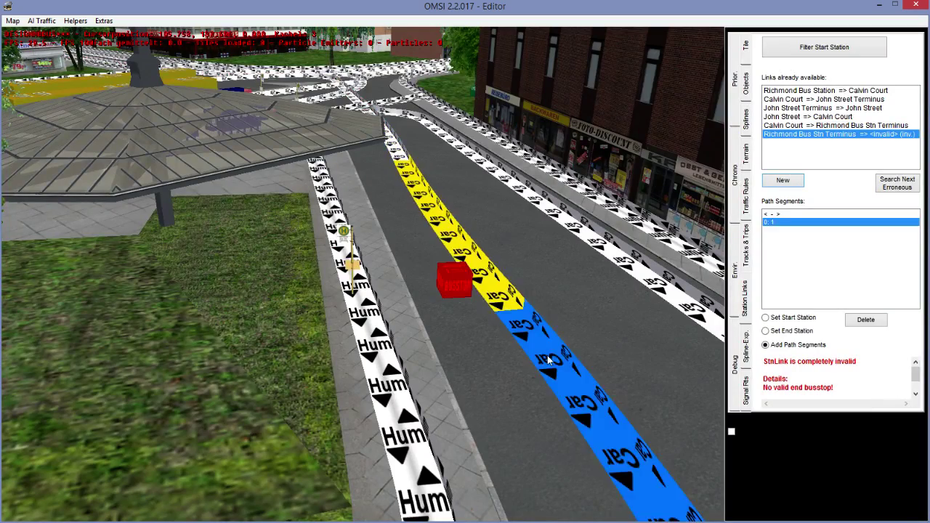
{"action": "left_click", "coordinate": [549, 360]}
{"action": "scroll", "coordinate": [561, 280], "scroll_direction": "down", "scroll_amount": 5}
{"action": "left_click", "coordinate": [483, 512]}
{"action": "middle_click_drag", "start_coordinate": [163, 473], "coordinate": [93, 240]}
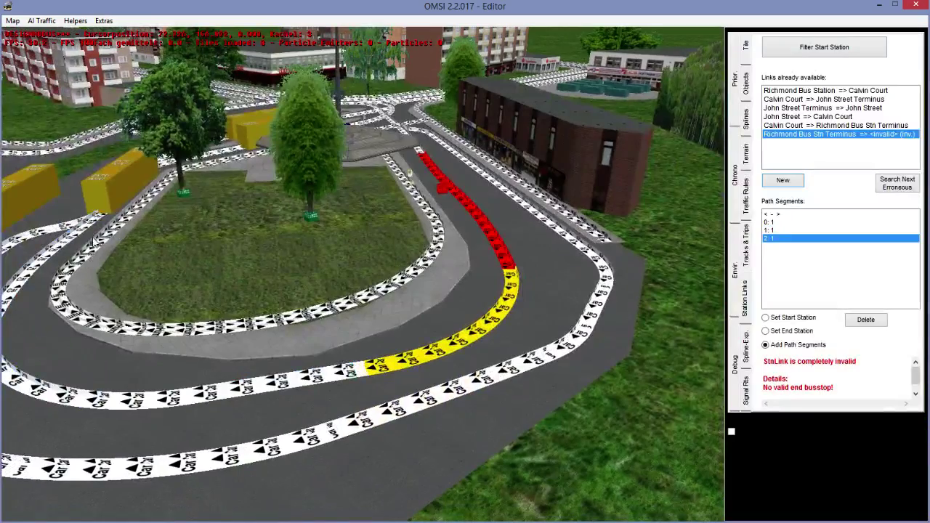
{"action": "left_click", "coordinate": [93, 240]}
{"action": "scroll", "coordinate": [223, 161], "scroll_direction": "up", "scroll_amount": 5}
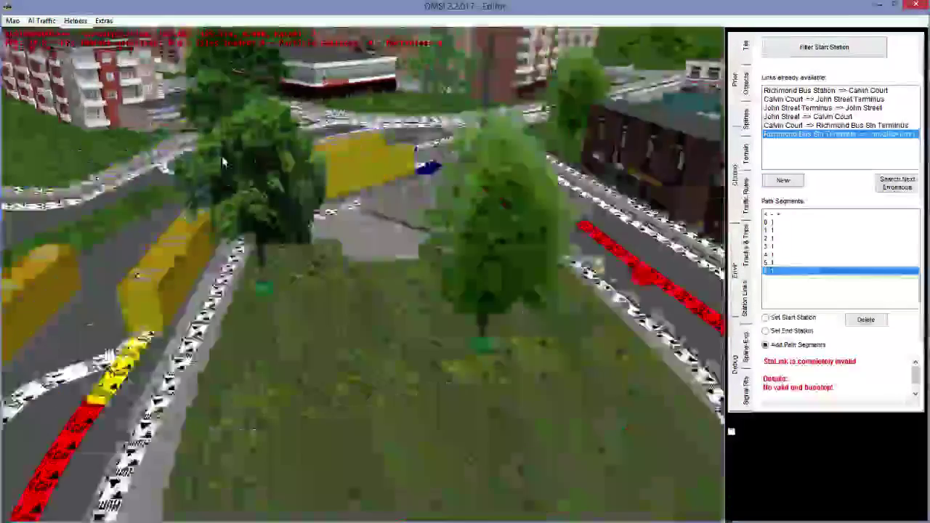
Extend the path past the entry points into the bay nearest the shelters and set the Richmond Bus Station stop as the end station.
{"action": "middle_click_drag", "start_coordinate": [223, 161], "coordinate": [422, 222]}
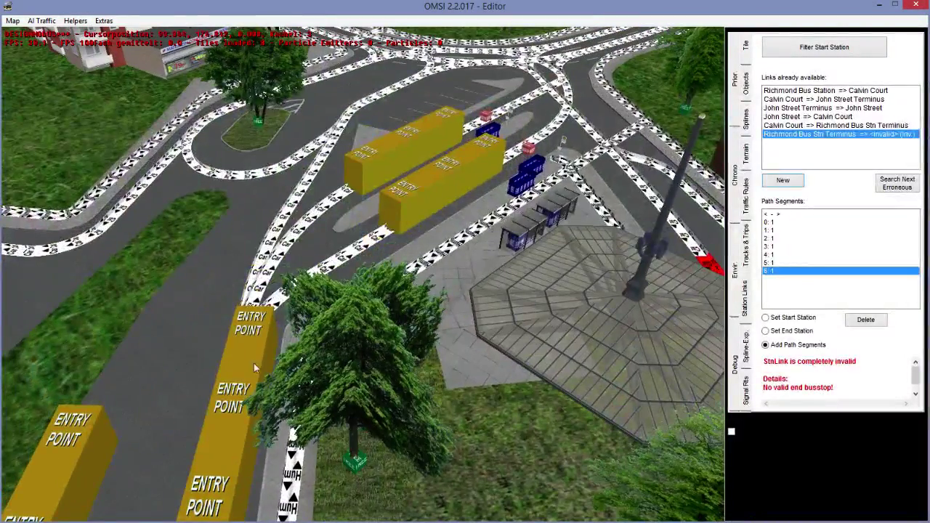
{"action": "middle_click_drag", "start_coordinate": [254, 370], "coordinate": [376, 390]}
{"action": "middle_click_drag", "start_coordinate": [375, 345], "coordinate": [383, 244]}
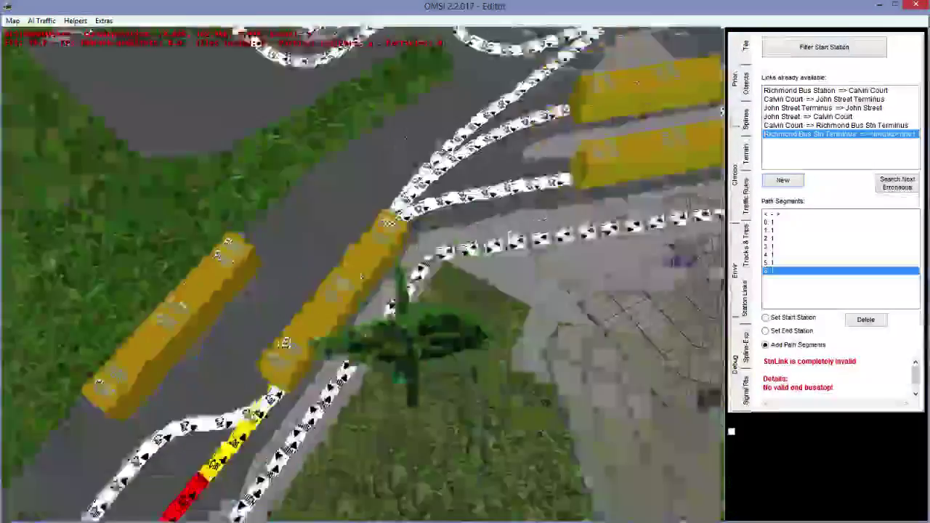
{"action": "scroll", "coordinate": [387, 249], "scroll_direction": "down", "scroll_amount": 5}
{"action": "left_click", "coordinate": [416, 320]}
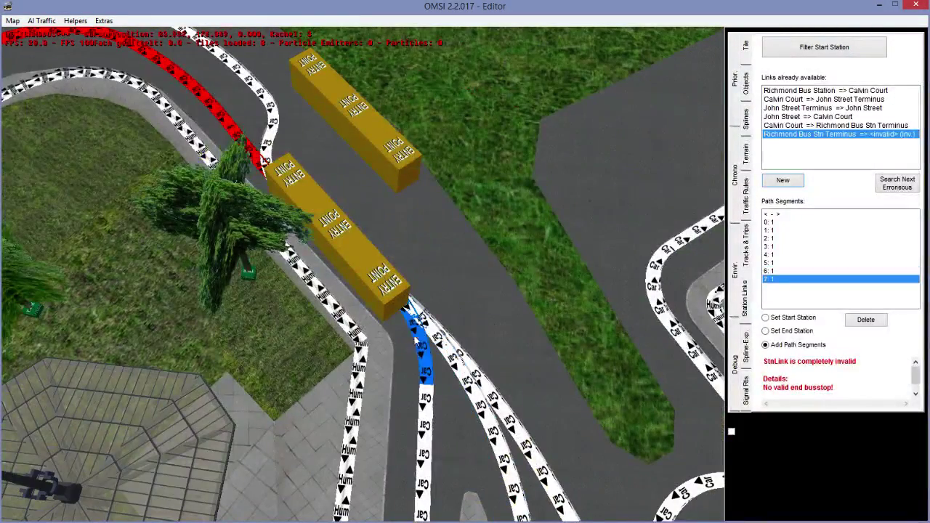
{"action": "left_click", "coordinate": [417, 348]}
{"action": "left_click", "coordinate": [422, 448]}
{"action": "middle_click_drag", "start_coordinate": [422, 448], "coordinate": [330, 437]}
{"action": "scroll", "coordinate": [329, 435], "scroll_direction": "down", "scroll_amount": 3}
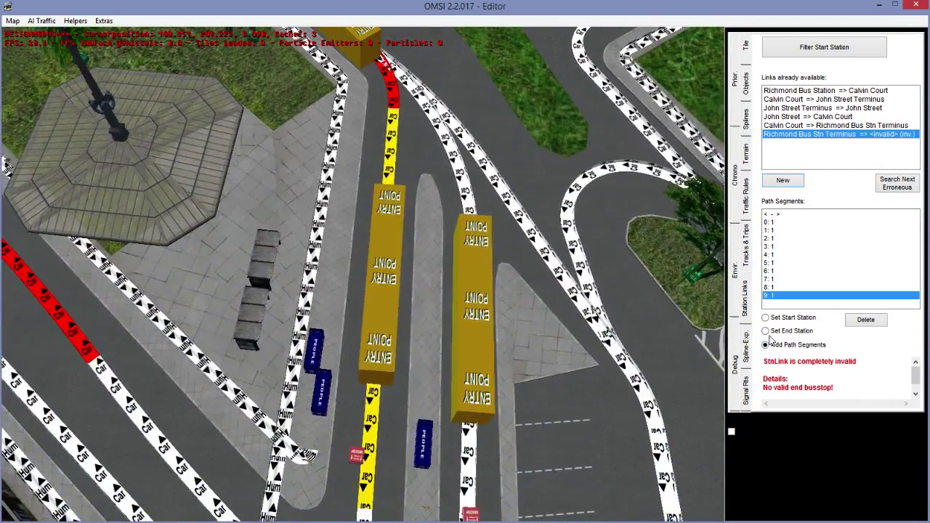
{"action": "left_click", "coordinate": [356, 455]}
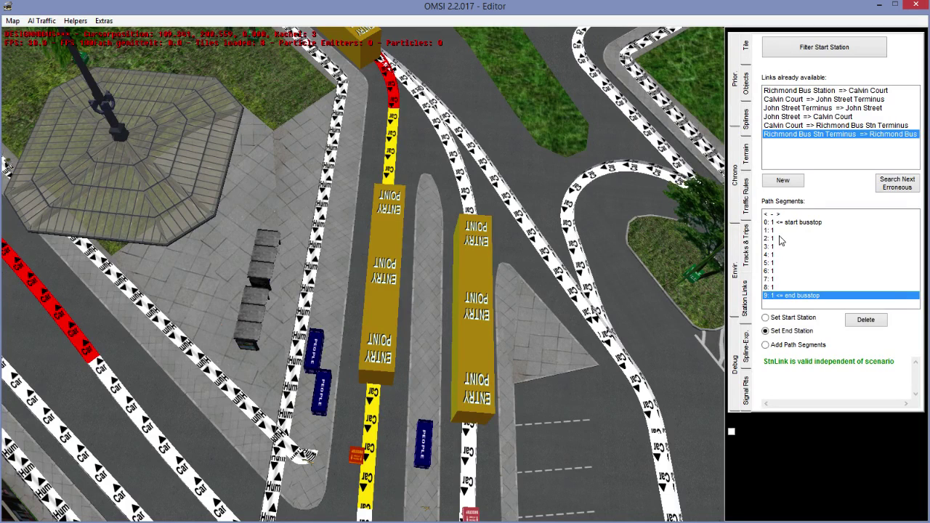
Create a new type 2 trip named 46-JohnStreet.
{"action": "left_click", "coordinate": [743, 251]}
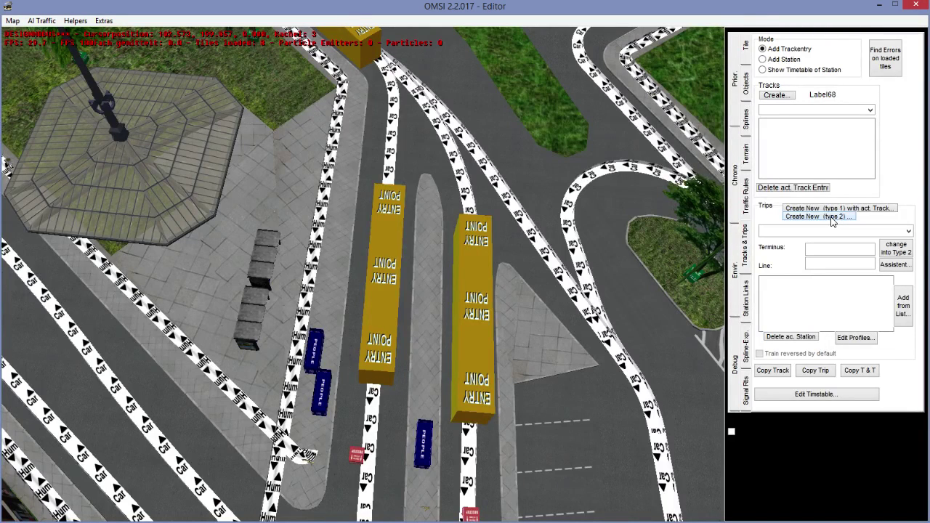
{"action": "left_click", "coordinate": [831, 217]}
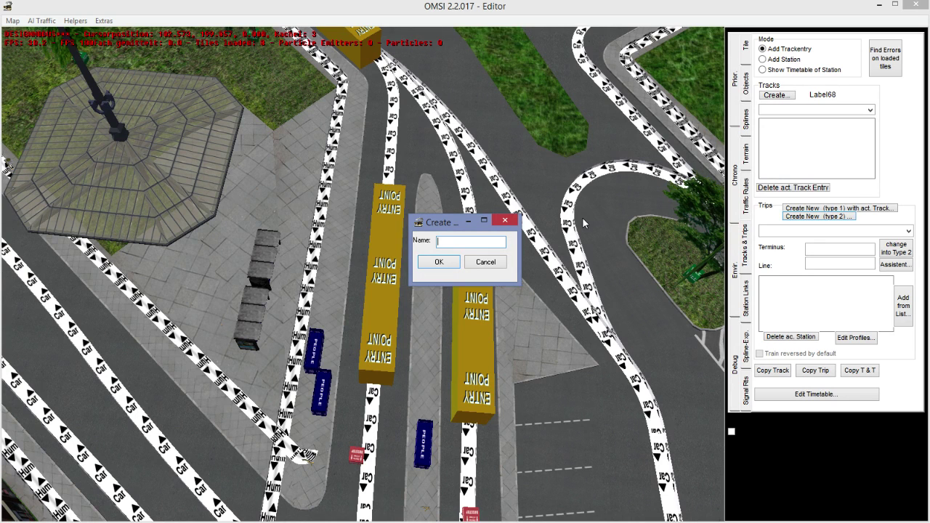
{"action": "type", "text": "46"}
{"action": "type", "text": "-j0"}
{"action": "type", "text": "Joyhn"}
{"action": "key", "text": "BackSpace"}
{"action": "key", "text": "BackSpace"}
{"action": "type", "text": "hm"}
{"action": "key", "text": "BackSpace"}
{"action": "key", "text": "BackSpace"}
{"action": "type", "text": "hn"}
{"action": "key", "text": "Return"}
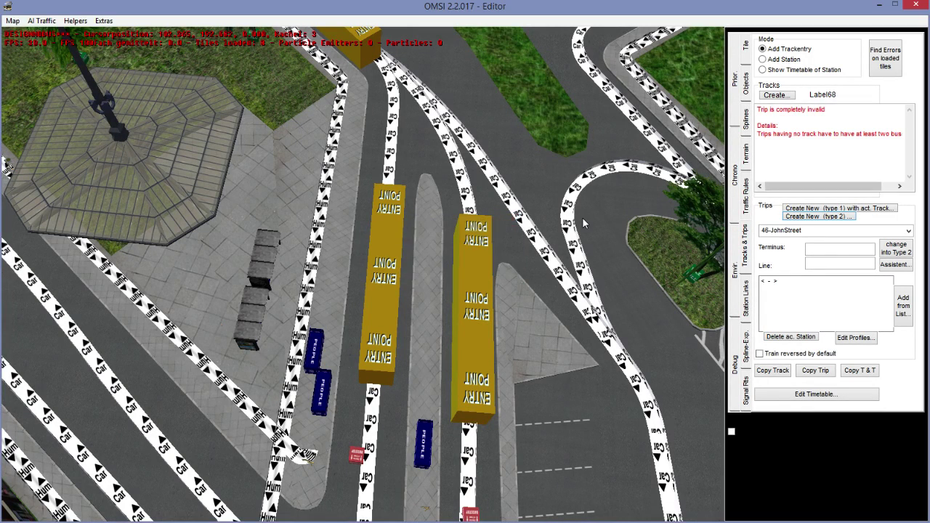
Set the trip's line to 46 and its terminus to JohnSt.
{"action": "left_click", "coordinate": [820, 266]}
{"action": "type", "text": "46"}
{"action": "left_click", "coordinate": [817, 249]}
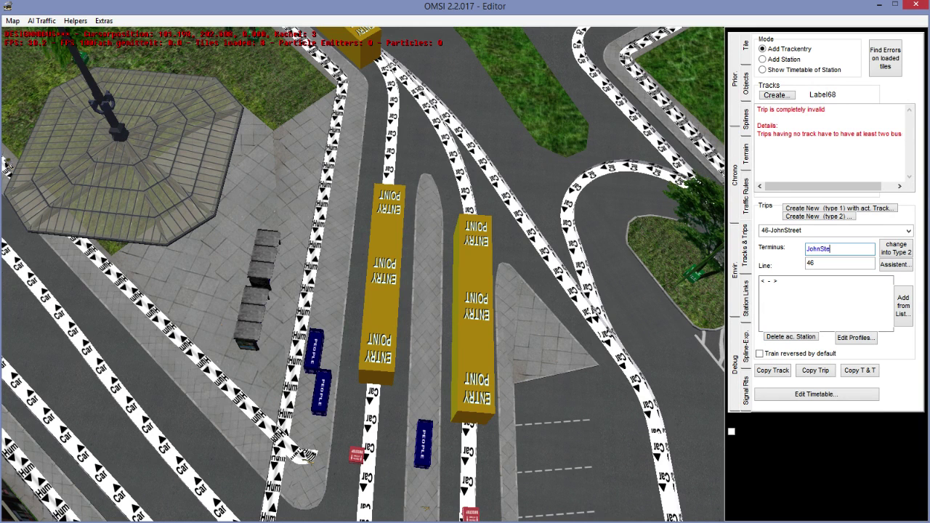
{"action": "double_click", "coordinate": [818, 251]}
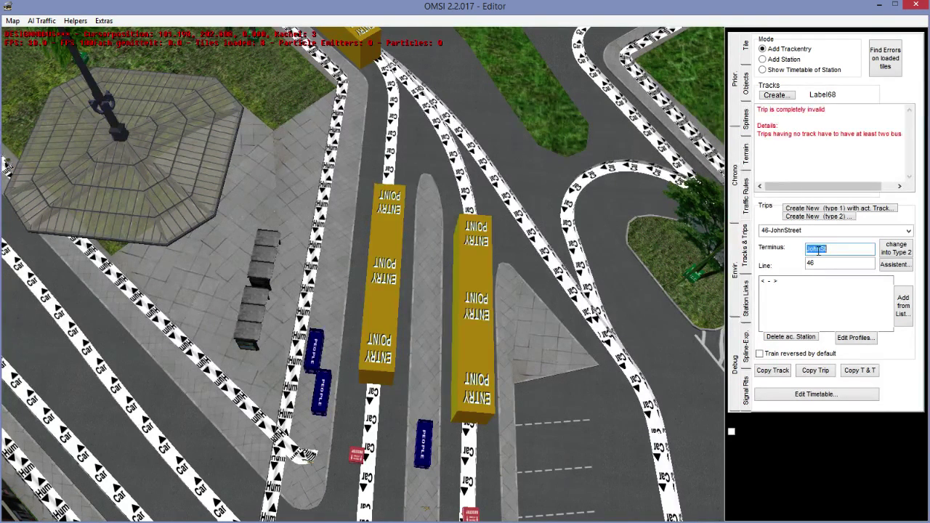
Add Richmond Bus Stn Terminus and Richmond Bus Station as the first two stations of the 46-JohnStreet trip.
{"action": "left_click", "coordinate": [872, 311]}
{"action": "left_click", "coordinate": [904, 306]}
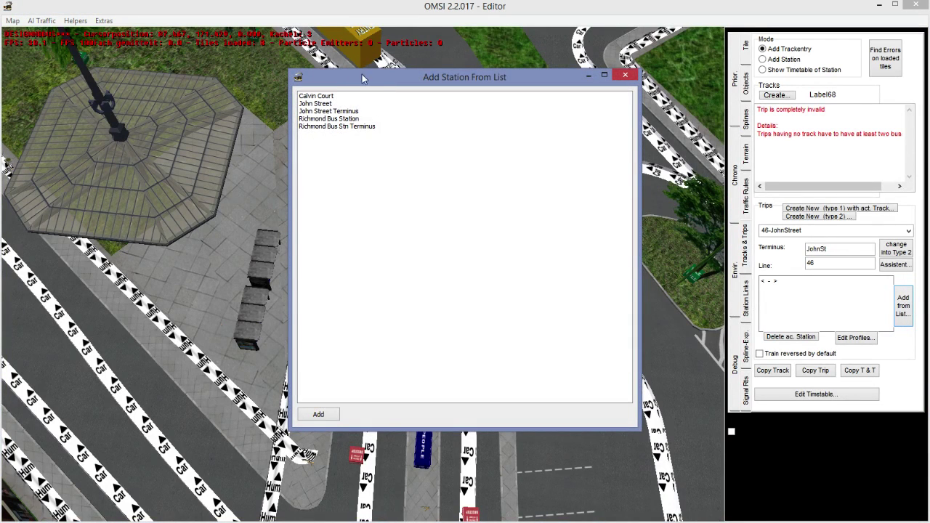
{"action": "left_click", "coordinate": [364, 126]}
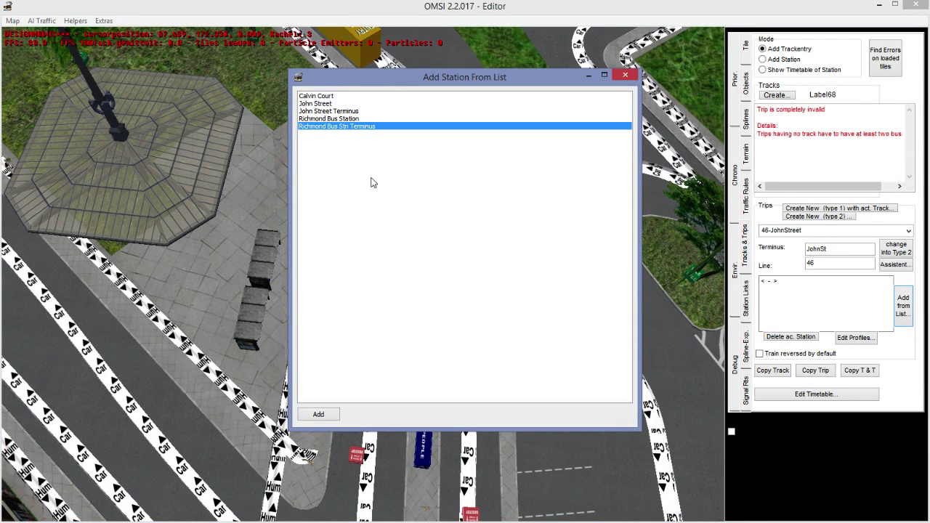
{"action": "left_click", "coordinate": [320, 414]}
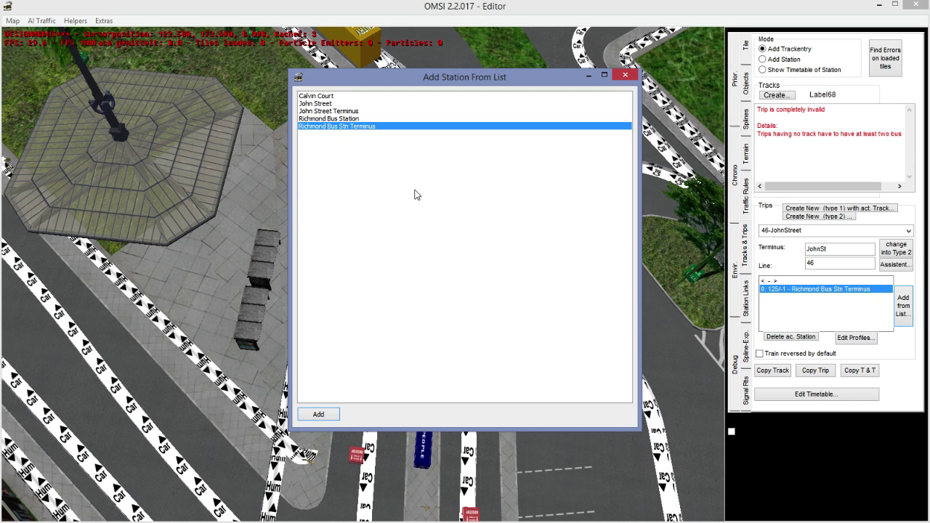
{"action": "left_click", "coordinate": [338, 118]}
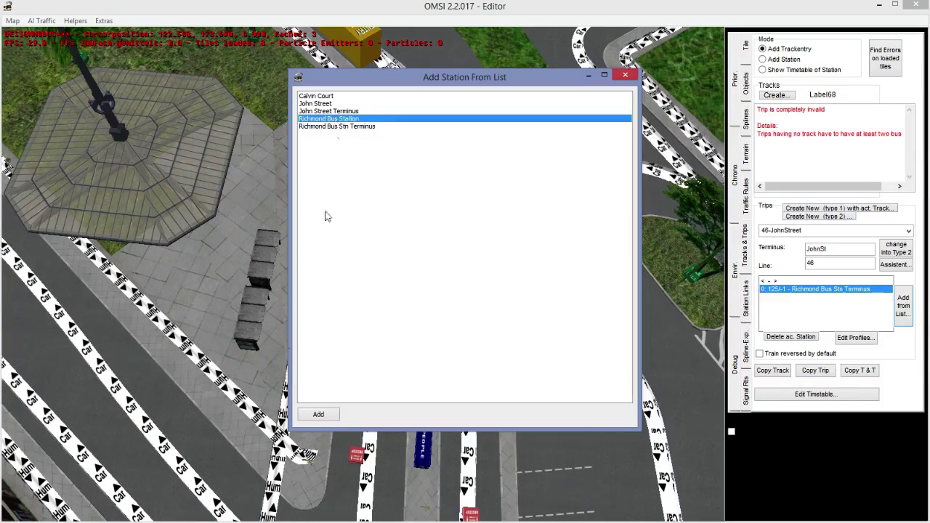
{"action": "left_click", "coordinate": [309, 414]}
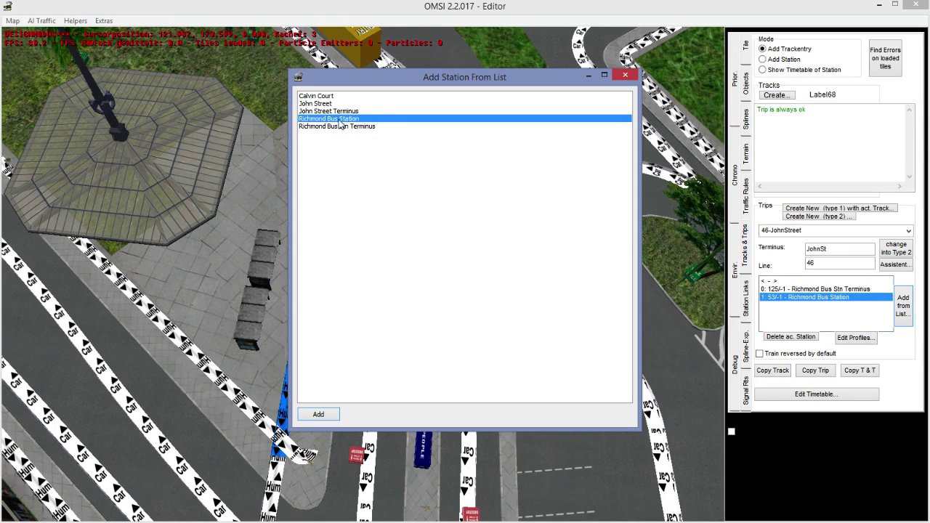
Add Calvin Court and John Street Terminus as the last two stations of the 46-JohnStreet trip.
{"action": "left_click", "coordinate": [323, 97]}
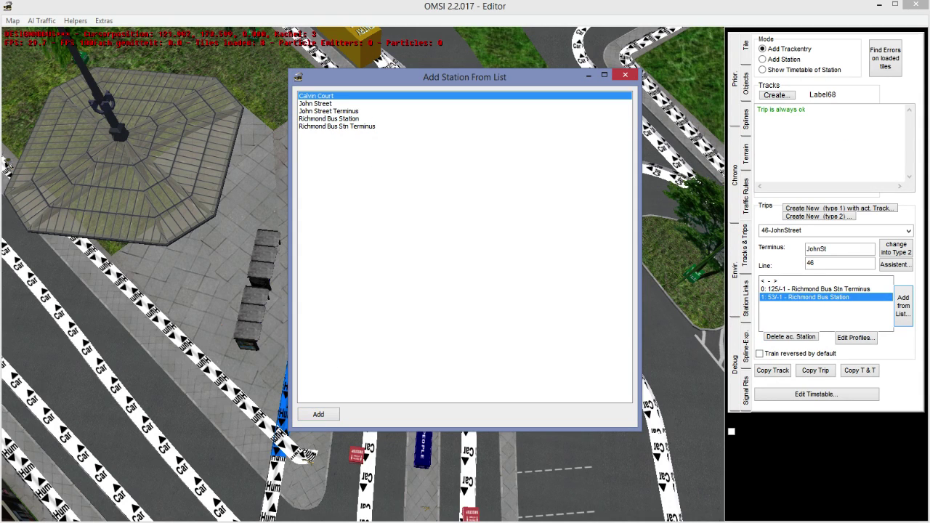
{"action": "left_click", "coordinate": [319, 414]}
{"action": "left_click", "coordinate": [332, 106]}
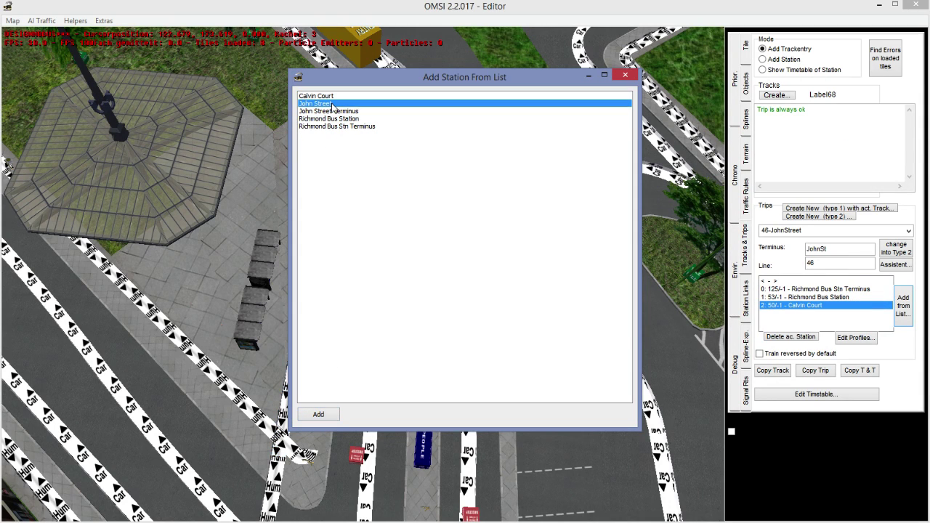
{"action": "left_click", "coordinate": [343, 112]}
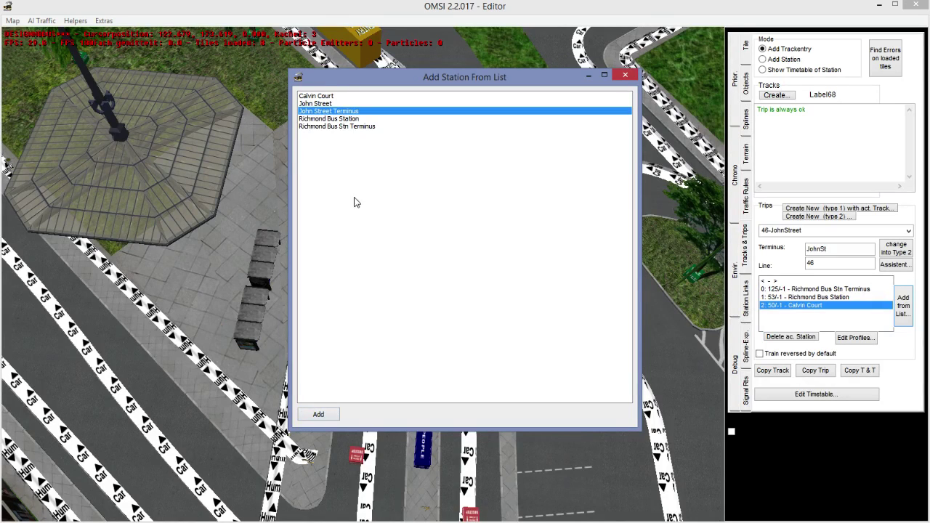
{"action": "left_click", "coordinate": [332, 414]}
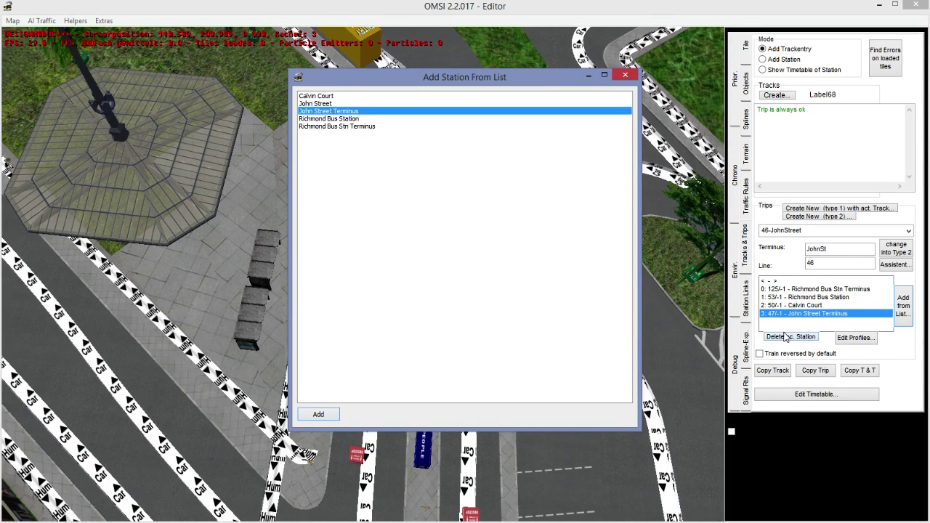
{"action": "left_click", "coordinate": [887, 345]}
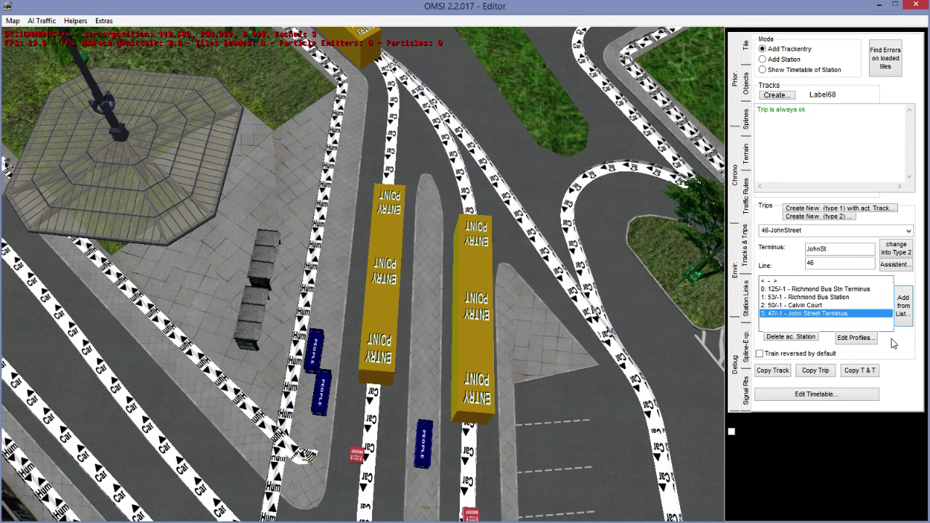
Create a new profile named standard for the 46-JohnStreet trip.
{"action": "left_click", "coordinate": [850, 338]}
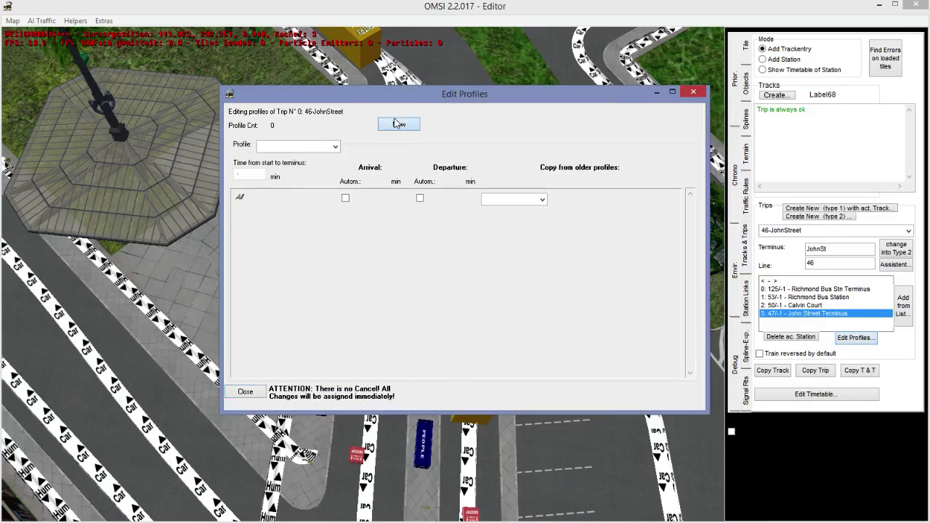
{"action": "left_click", "coordinate": [398, 125]}
{"action": "left_click", "coordinate": [443, 262]}
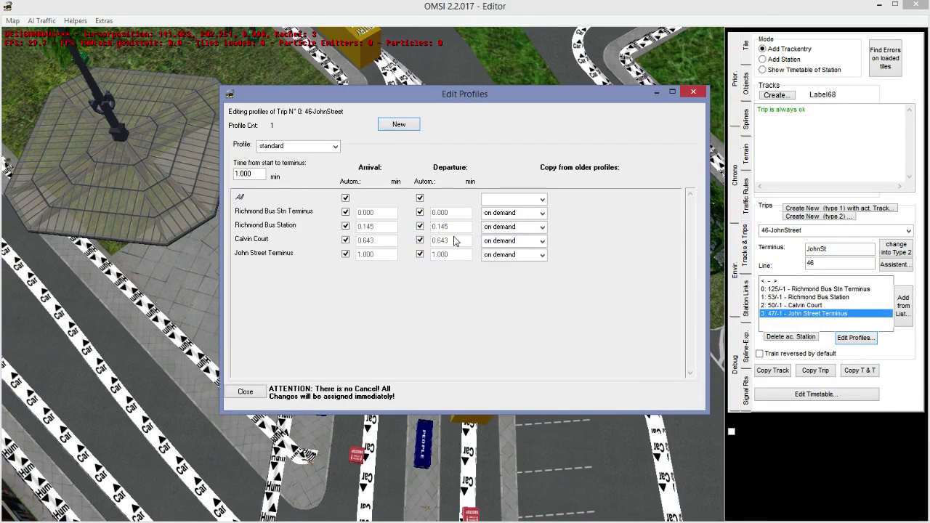
Set the stopping behaviour to always for all stations in the profile, and to wait on dep time for John Street Terminus.
{"action": "left_click", "coordinate": [541, 199]}
{"action": "left_click", "coordinate": [538, 220]}
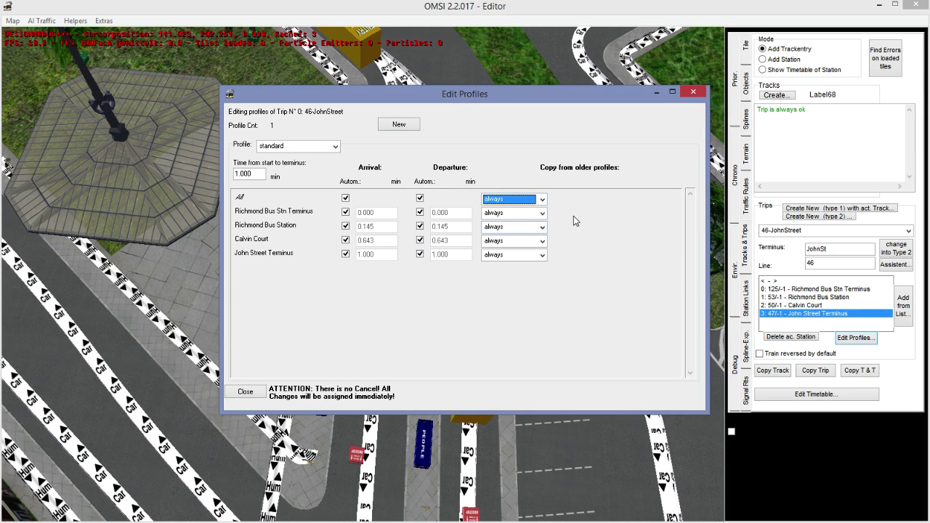
{"action": "left_click", "coordinate": [541, 255]}
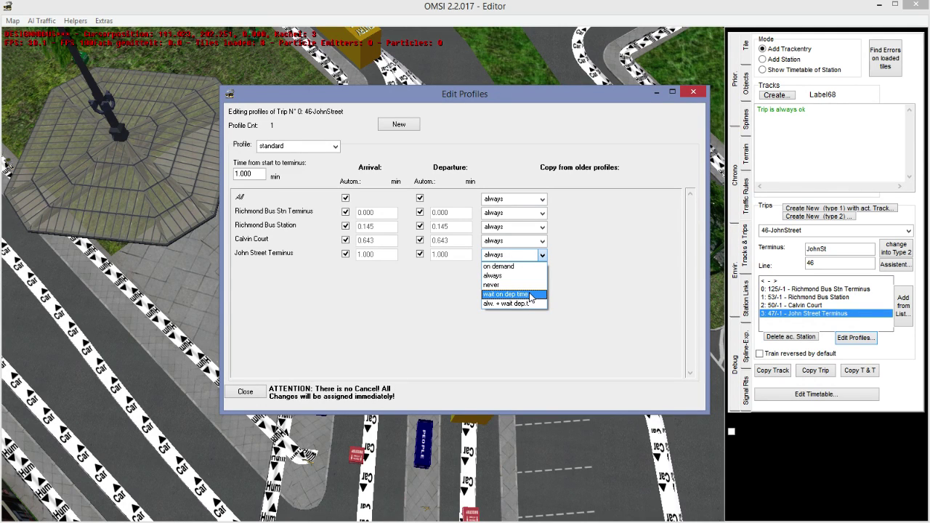
{"action": "left_click", "coordinate": [530, 294]}
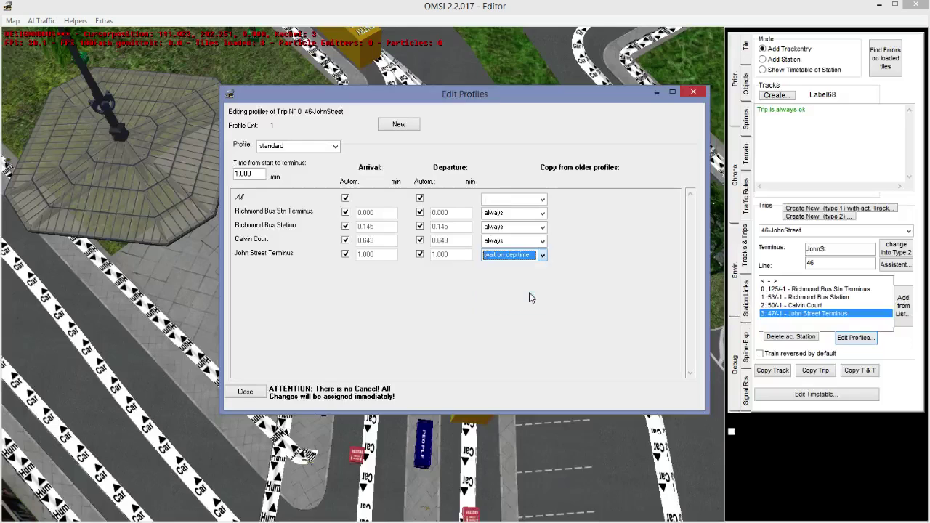
Set the 46-JohnStreet profile's time from start to terminus to 9 minutes and close the profile editor.
{"action": "left_click", "coordinate": [237, 174]}
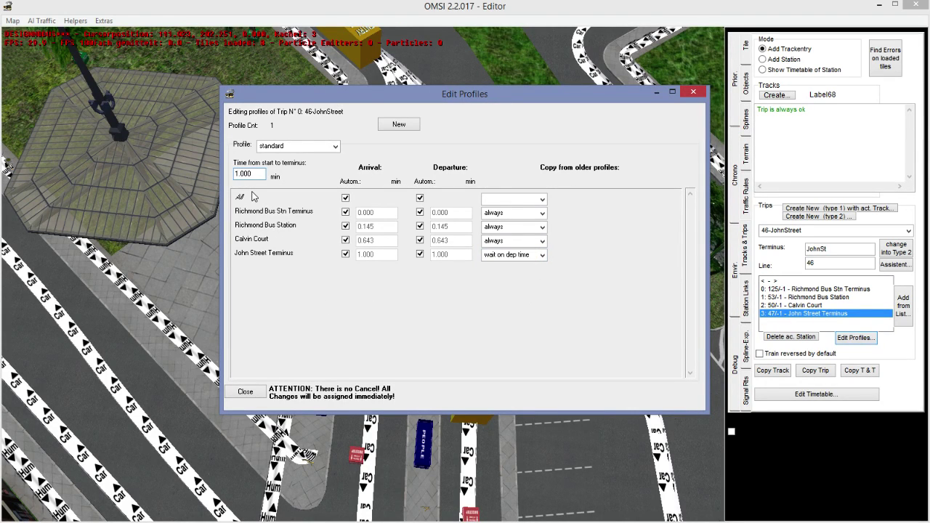
{"action": "type", "text": "9"}
{"action": "left_click", "coordinate": [251, 394]}
Create a new type 2 trip named 46-RBC.
{"action": "middle_click_drag", "start_coordinate": [283, 314], "coordinate": [590, 239]}
{"action": "left_click", "coordinate": [841, 216]}
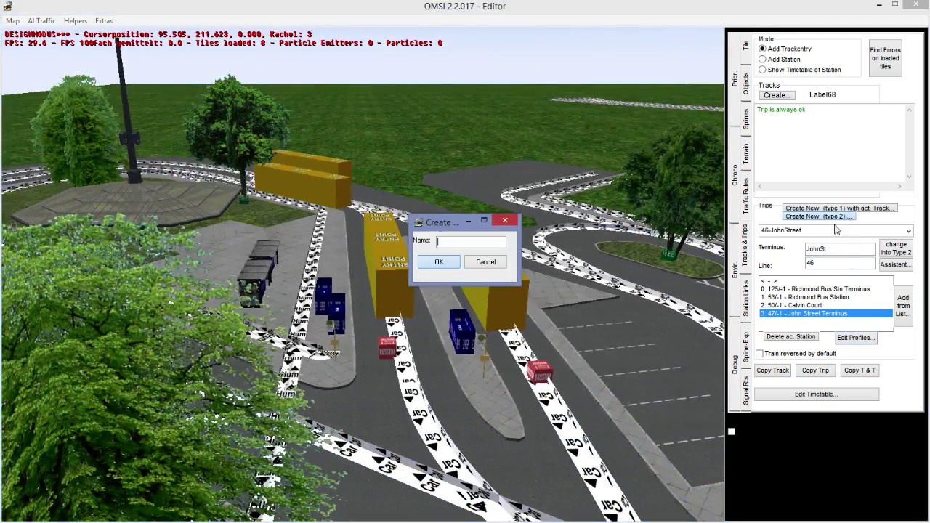
{"action": "type", "text": "46-RBC"}
{"action": "key", "text": "Return"}
Set the 46-RBC trip's terminus to RichmondBC and its line to 46.
{"action": "left_click", "coordinate": [826, 247]}
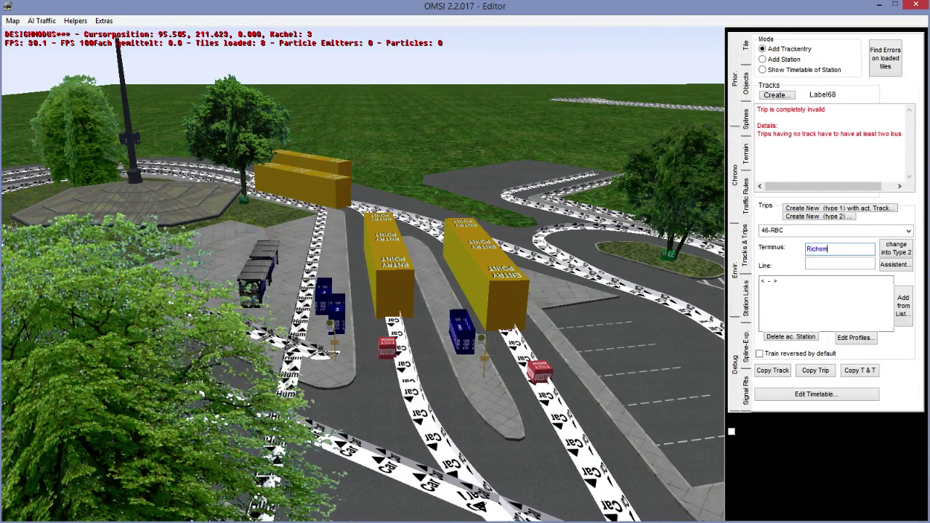
{"action": "type", "text": "RichmondBC"}
{"action": "key", "text": "Return"}
{"action": "left_click", "coordinate": [817, 263]}
{"action": "type", "text": "476"}
{"action": "key", "text": "BackSpace"}
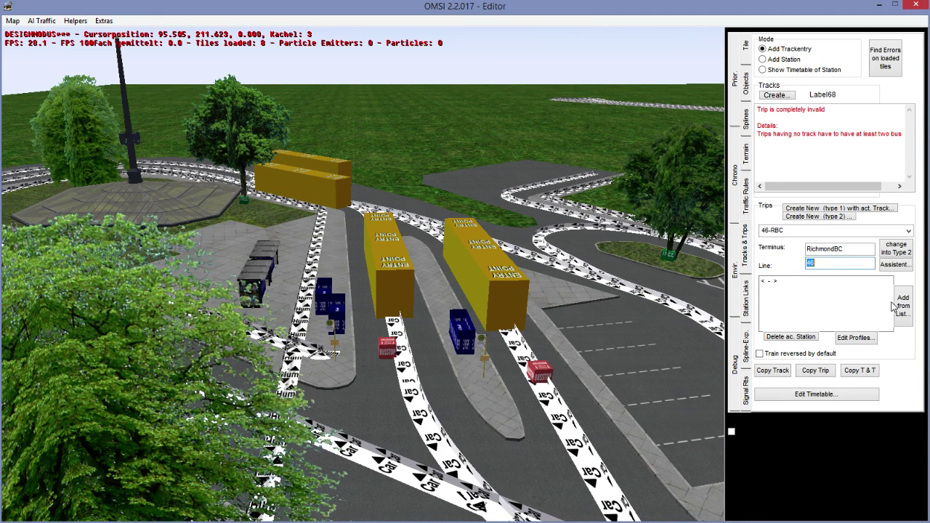
Add John Street Terminus and John Street as the first two stations of the 46-RBC trip.
{"action": "left_click", "coordinate": [896, 304]}
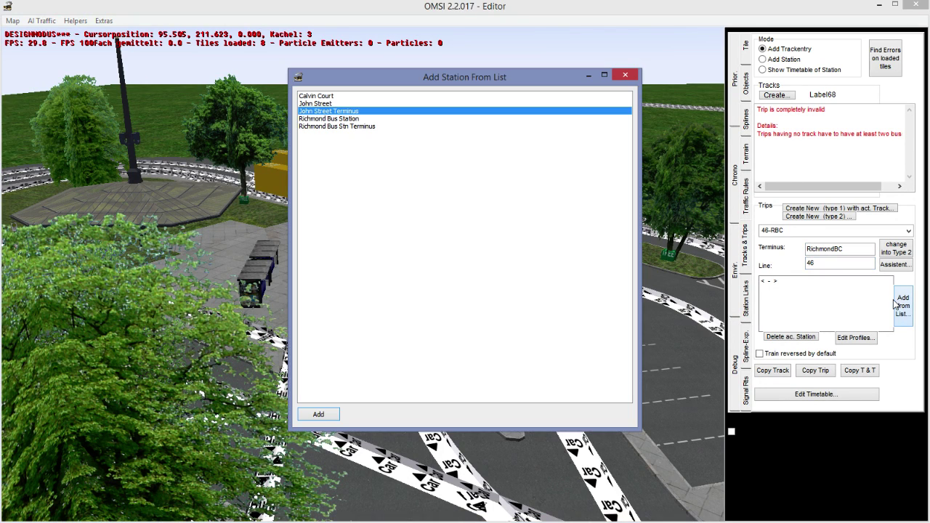
{"action": "left_click", "coordinate": [370, 128]}
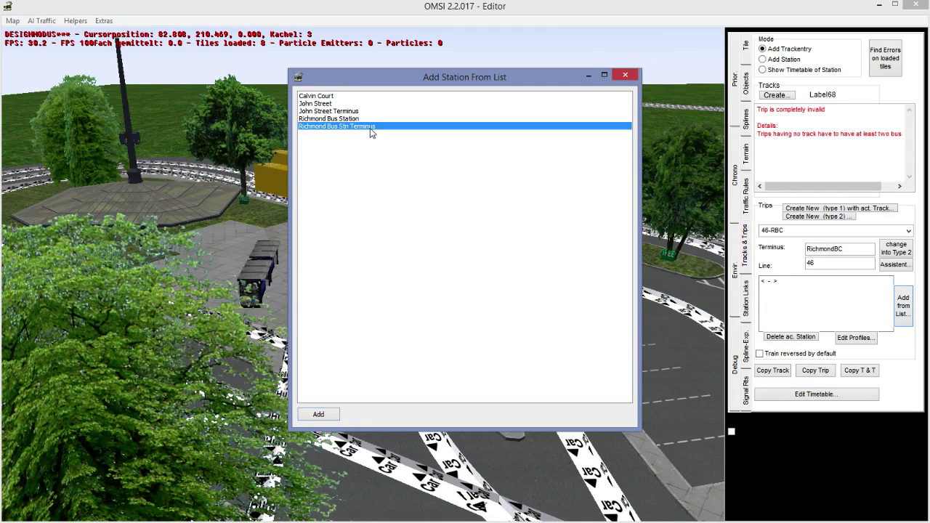
{"action": "left_click", "coordinate": [328, 112]}
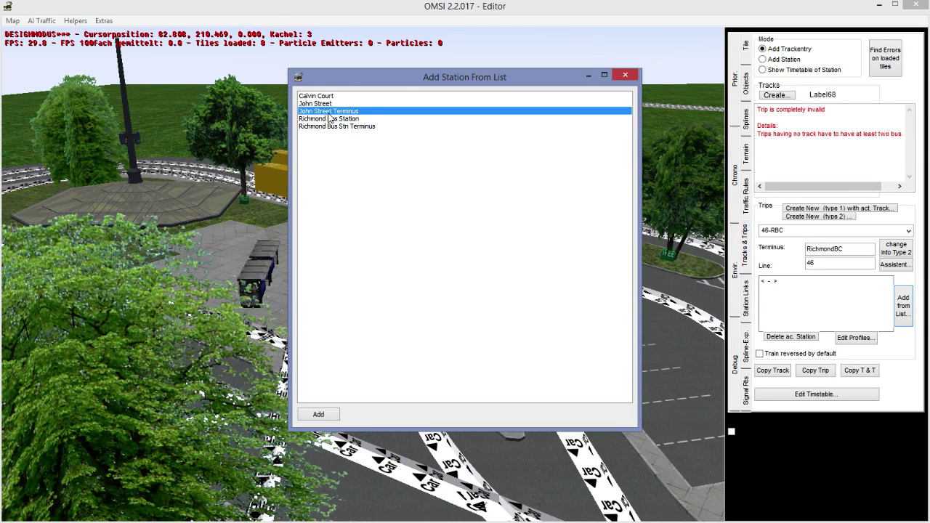
{"action": "left_click", "coordinate": [320, 414]}
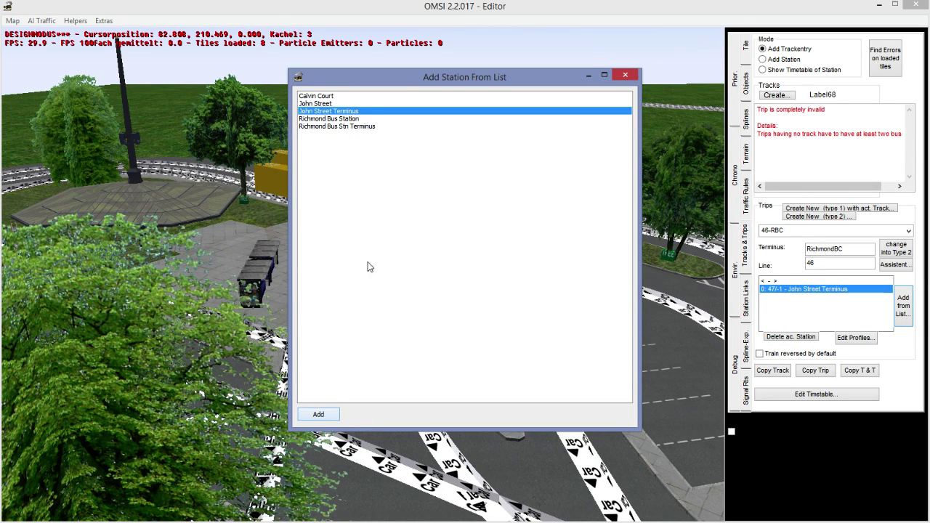
{"action": "left_click", "coordinate": [315, 104]}
{"action": "left_click", "coordinate": [319, 413]}
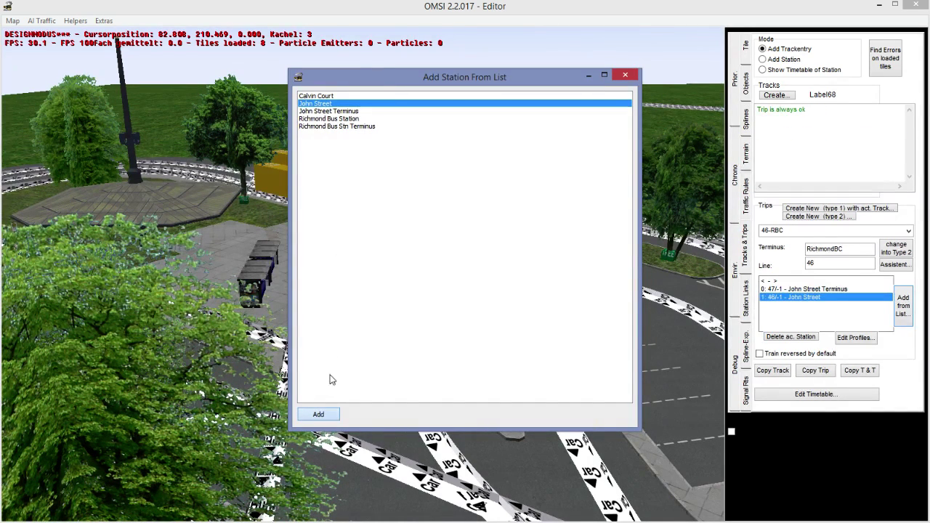
Add Calvin Court and Richmond Bus Stn Terminus as the last two stations of the 46-RBC trip.
{"action": "left_click", "coordinate": [322, 97]}
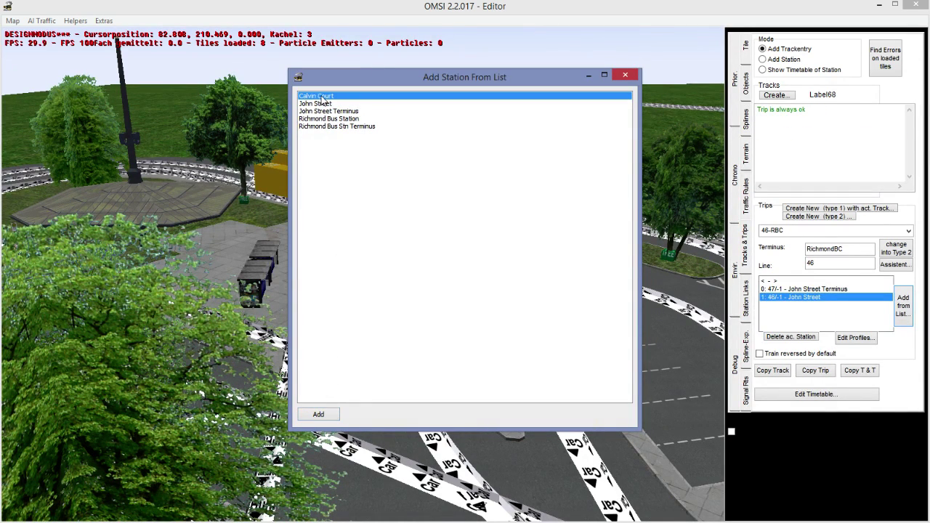
{"action": "left_click", "coordinate": [320, 414]}
{"action": "left_click", "coordinate": [331, 120]}
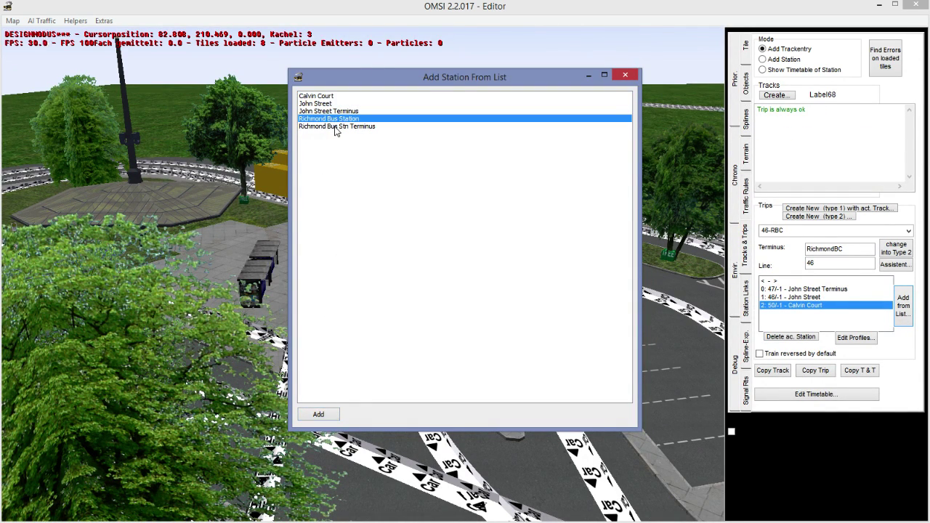
{"action": "left_click", "coordinate": [335, 127]}
{"action": "left_click", "coordinate": [321, 414]}
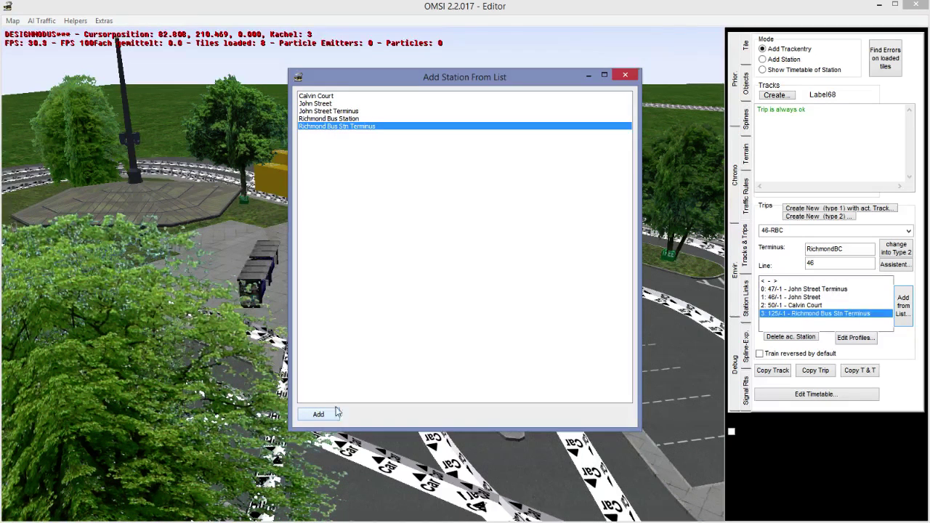
{"action": "left_click", "coordinate": [621, 76]}
Create a profile named standard for the 46-RBC trip with a time from start to terminus of 9 minutes.
{"action": "left_click", "coordinate": [855, 337]}
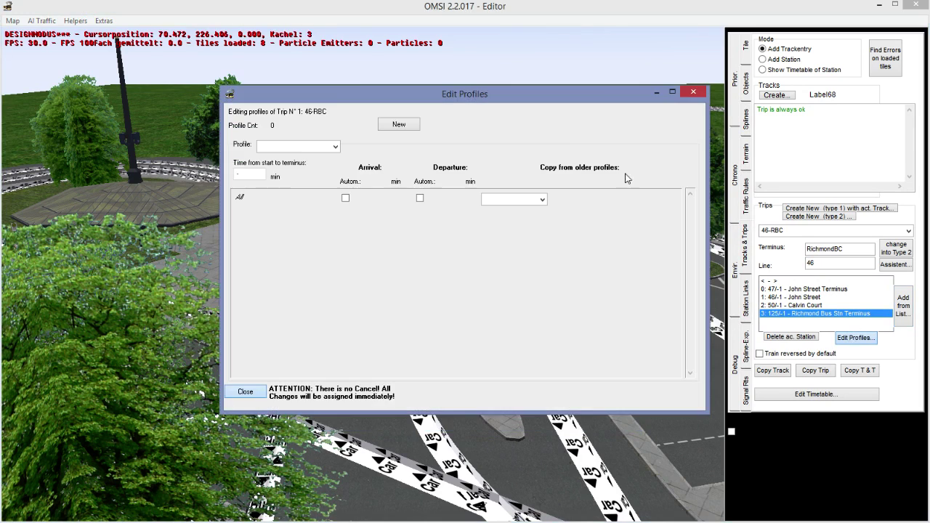
{"action": "left_click", "coordinate": [399, 124]}
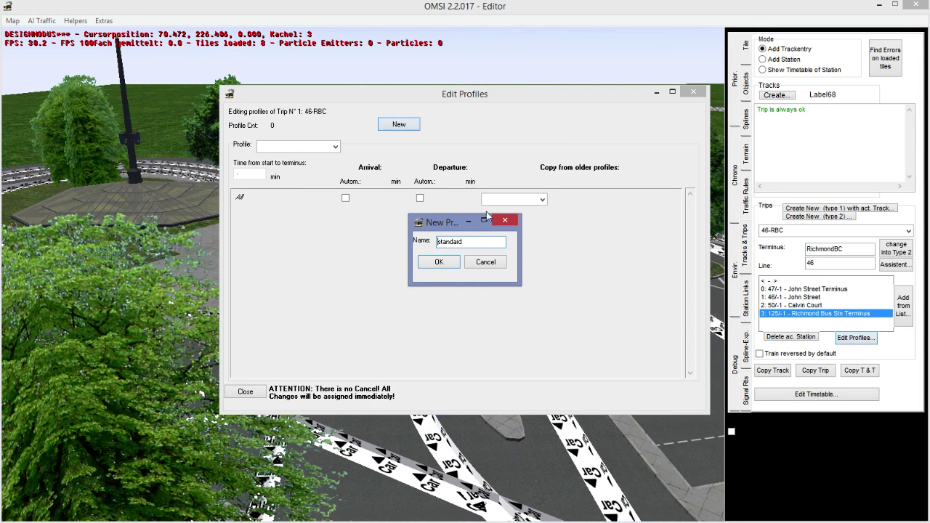
{"action": "left_click", "coordinate": [440, 262]}
{"action": "left_click", "coordinate": [239, 174]}
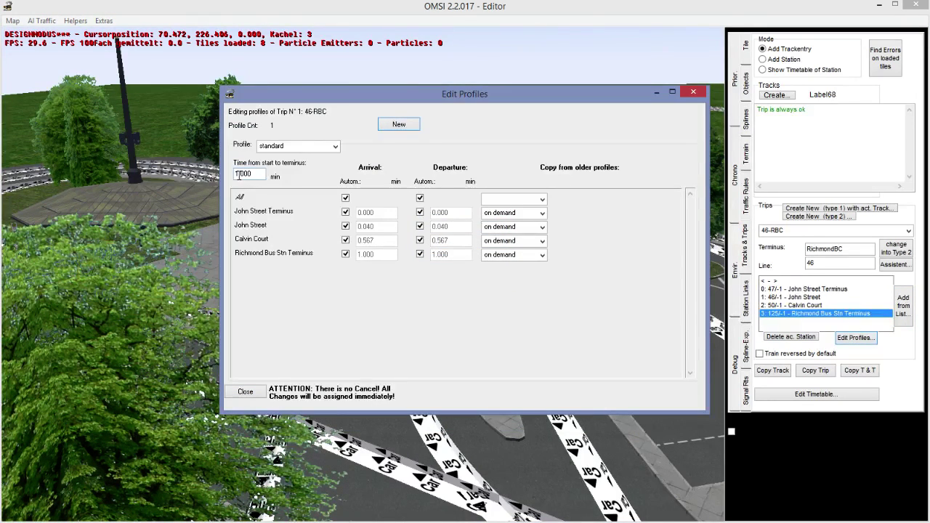
{"action": "type", "text": "9"}
Set all stations in the 46-RBC profile to always, except Richmond Bus Stn Terminus to wait on dep time, and close the profile editor.
{"action": "left_click", "coordinate": [541, 199]}
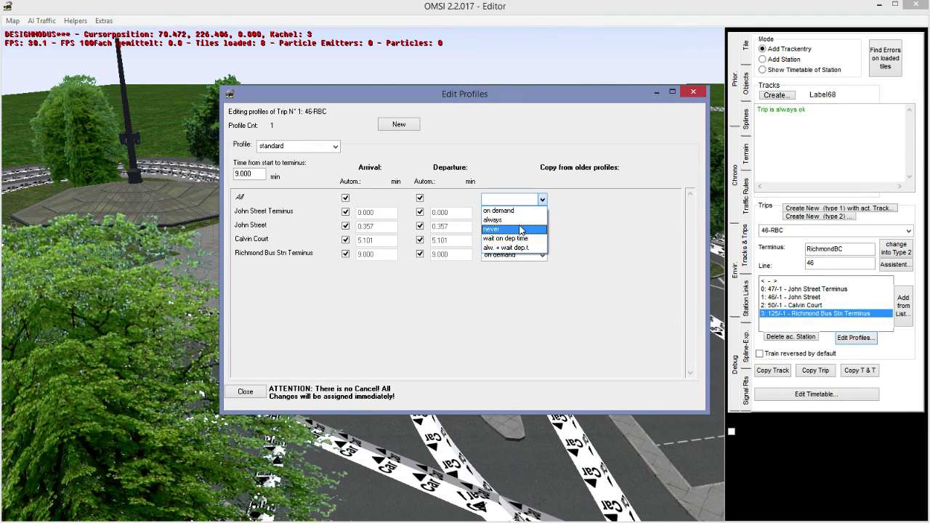
{"action": "left_click", "coordinate": [509, 229]}
{"action": "left_click", "coordinate": [542, 199]}
{"action": "left_click", "coordinate": [512, 219]}
{"action": "left_click", "coordinate": [542, 254]}
{"action": "left_click", "coordinate": [513, 294]}
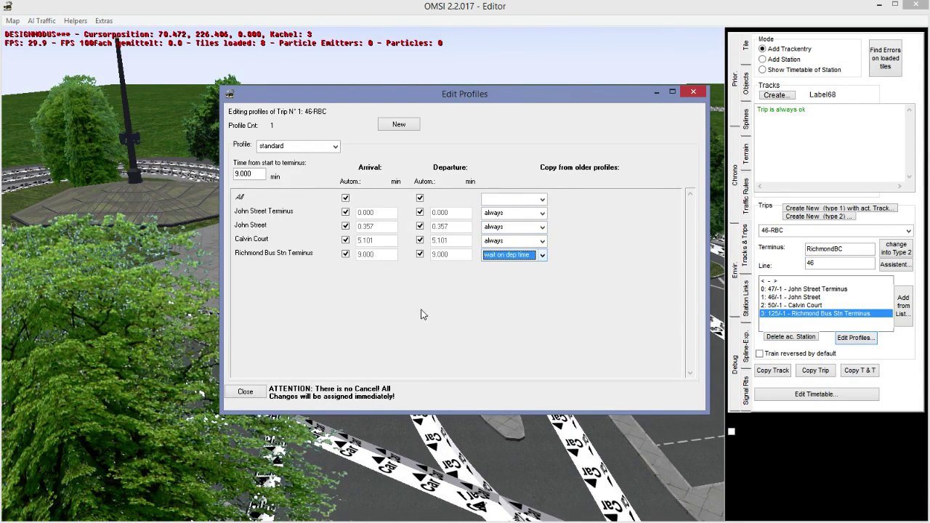
{"action": "left_click", "coordinate": [245, 391]}
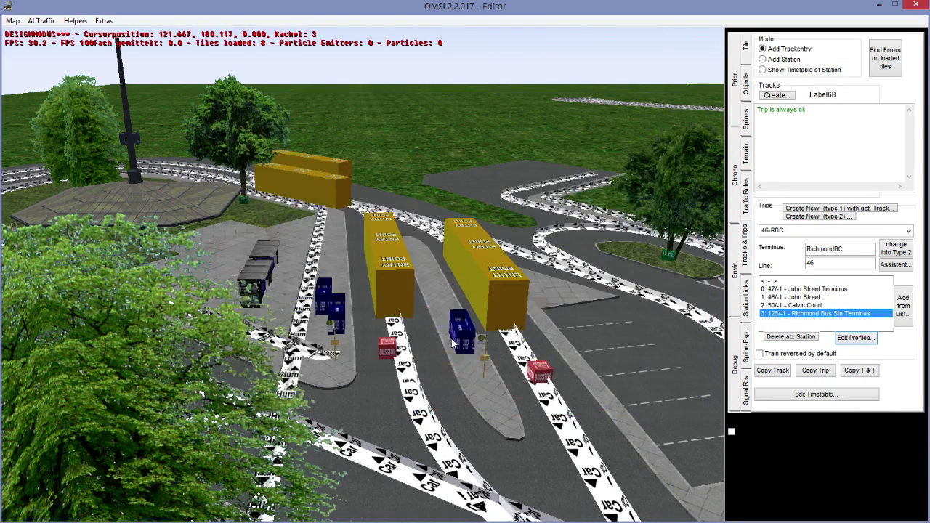
{"action": "left_click", "coordinate": [748, 90]}
{"action": "middle_click_drag", "start_coordinate": [475, 332], "coordinate": [407, 338]}
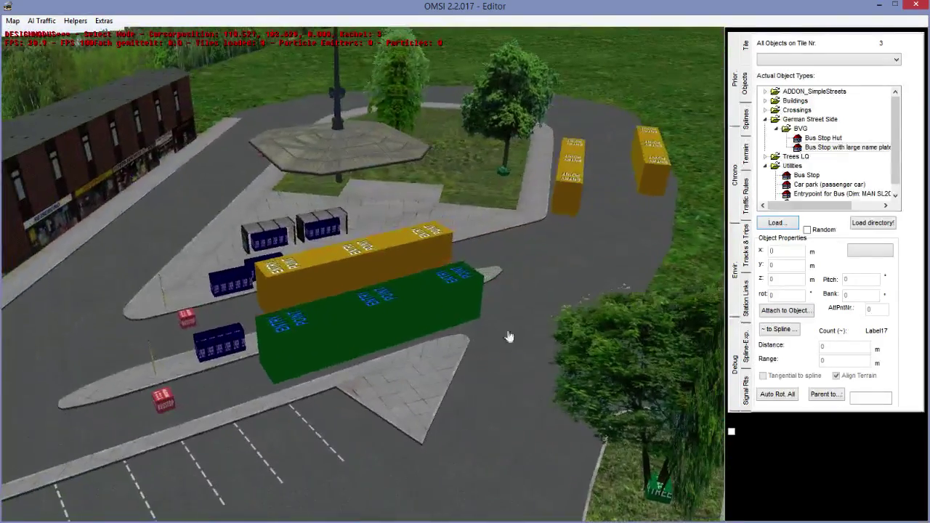
{"action": "left_click", "coordinate": [746, 265]}
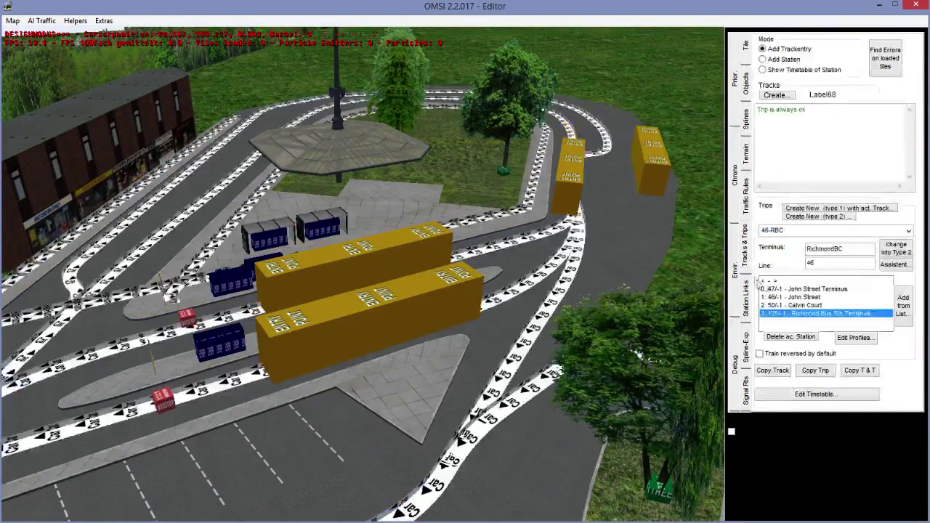
Create a timetable line named 46, select it, and allow the user to drive it.
{"action": "left_click", "coordinate": [859, 394]}
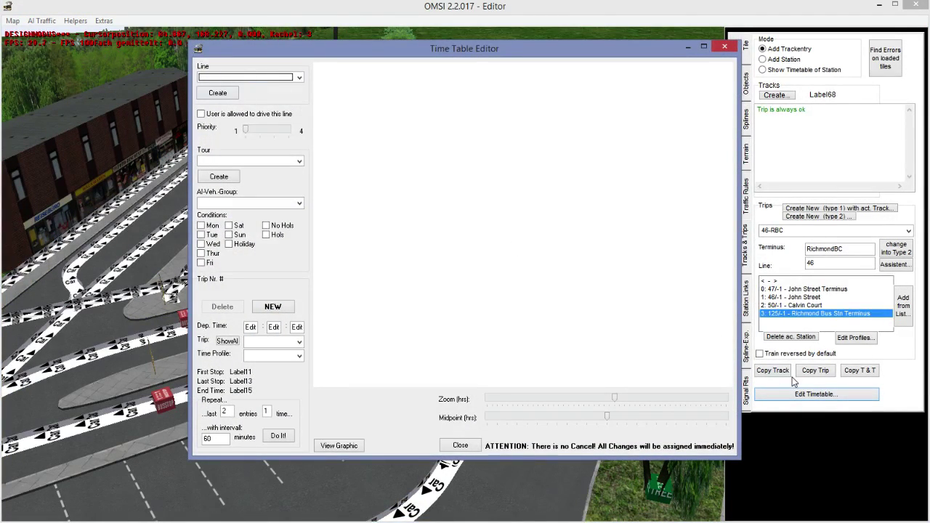
{"action": "left_click", "coordinate": [232, 94]}
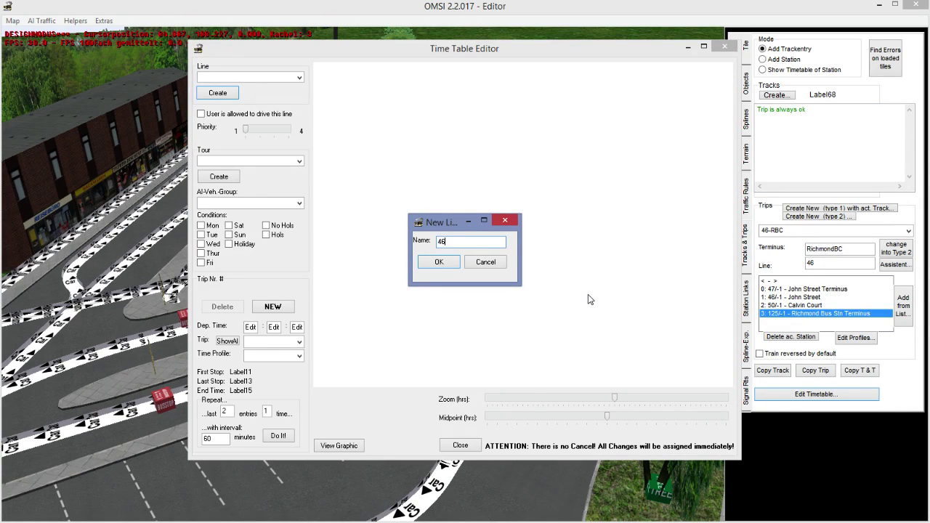
{"action": "key", "text": "Return"}
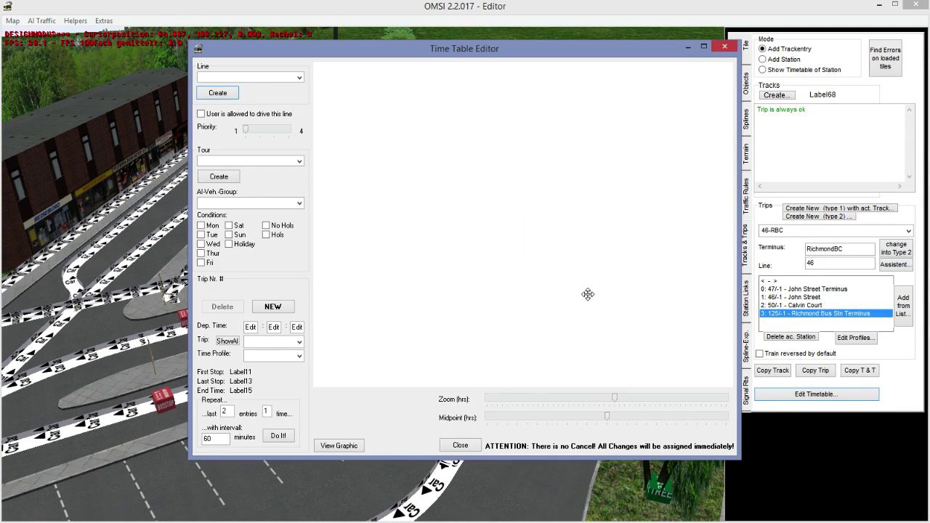
{"action": "left_click", "coordinate": [300, 78]}
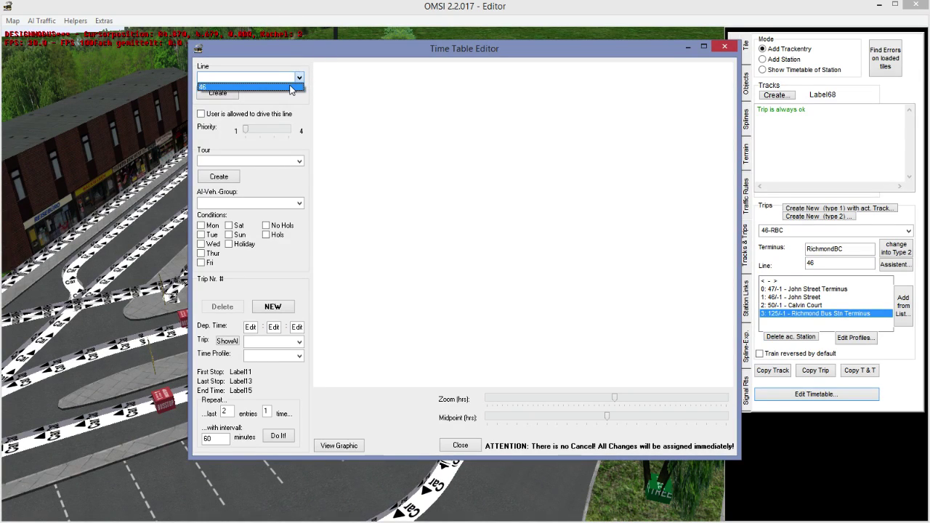
{"action": "left_click", "coordinate": [290, 88]}
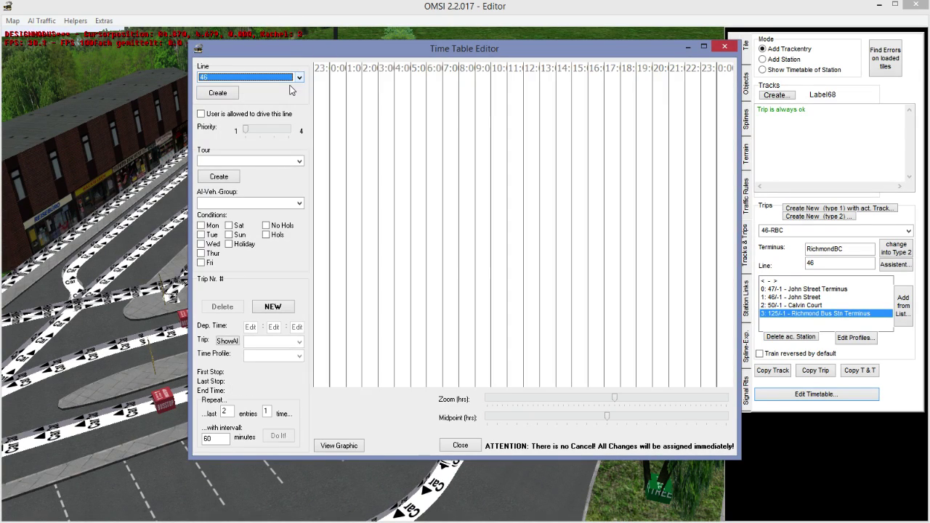
{"action": "left_click", "coordinate": [201, 114]}
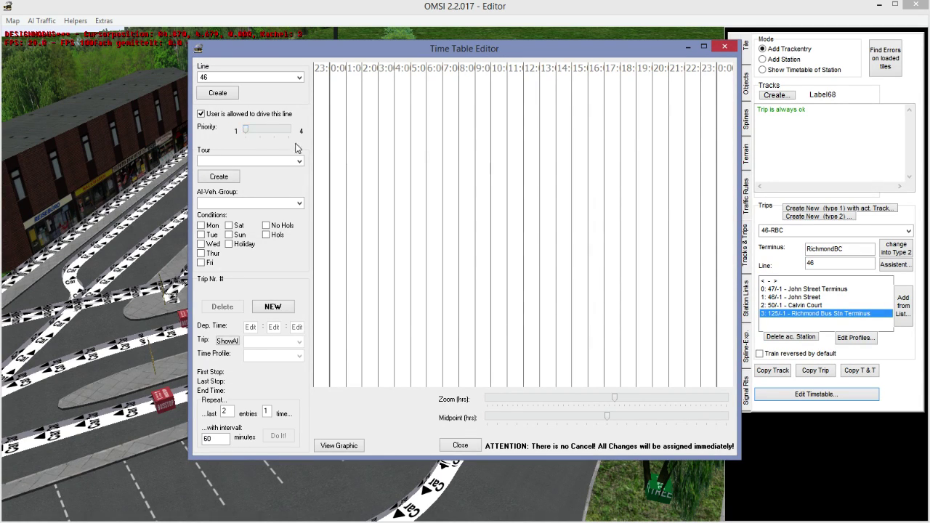
{"action": "left_click", "coordinate": [299, 203]}
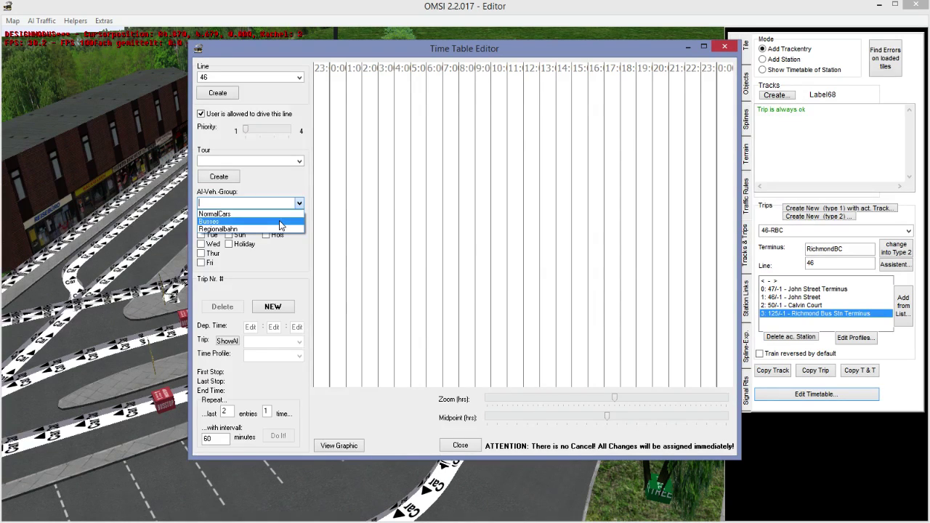
{"action": "left_click", "coordinate": [280, 222]}
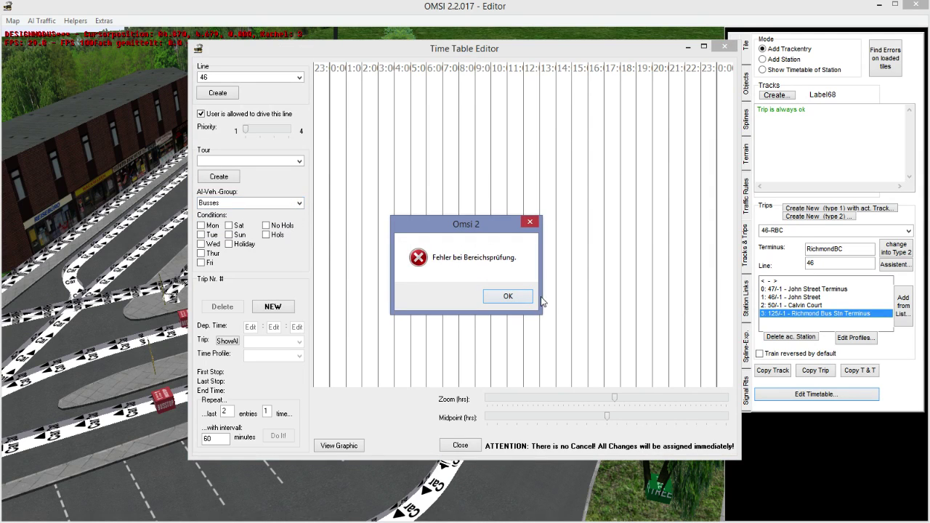
{"action": "left_click", "coordinate": [507, 297]}
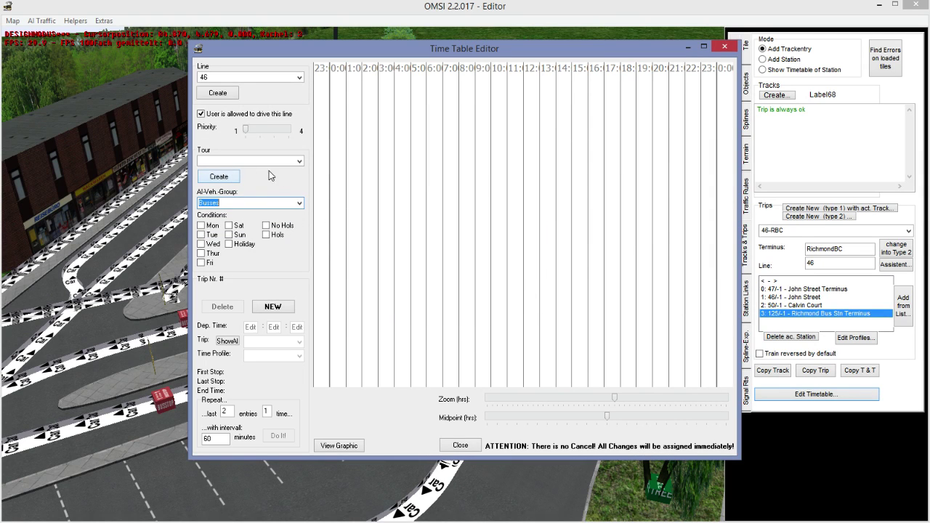
Create tour 01 for line 46 and assign it the Busses AI vehicle group.
{"action": "left_click", "coordinate": [220, 178]}
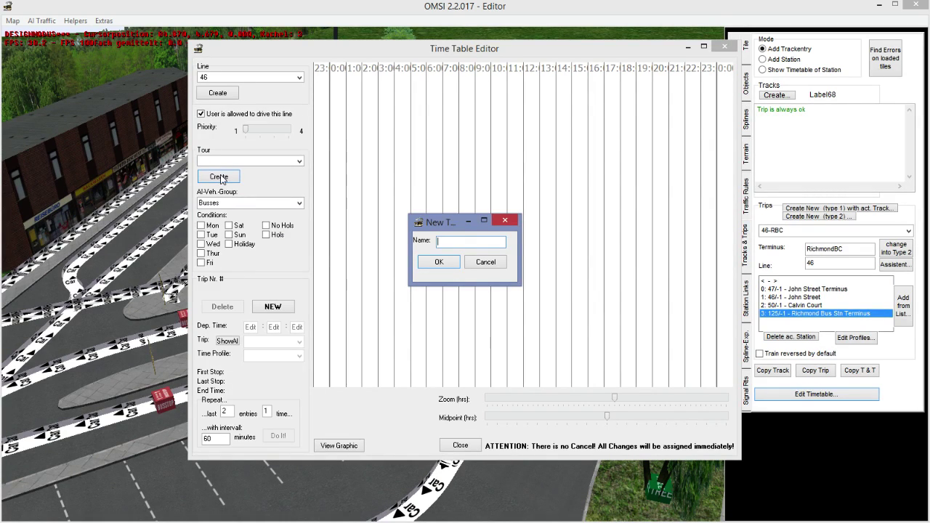
{"action": "type", "text": "01"}
{"action": "key", "text": "Return"}
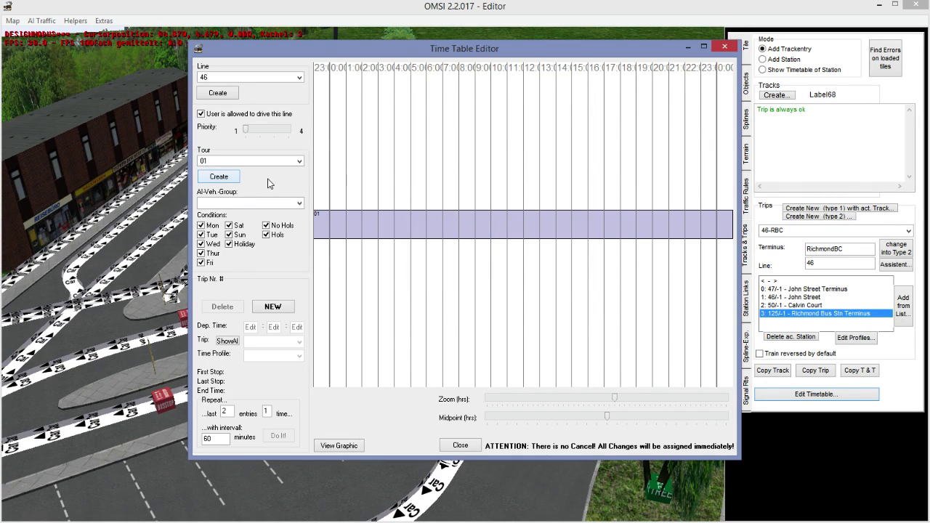
{"action": "left_click", "coordinate": [297, 204]}
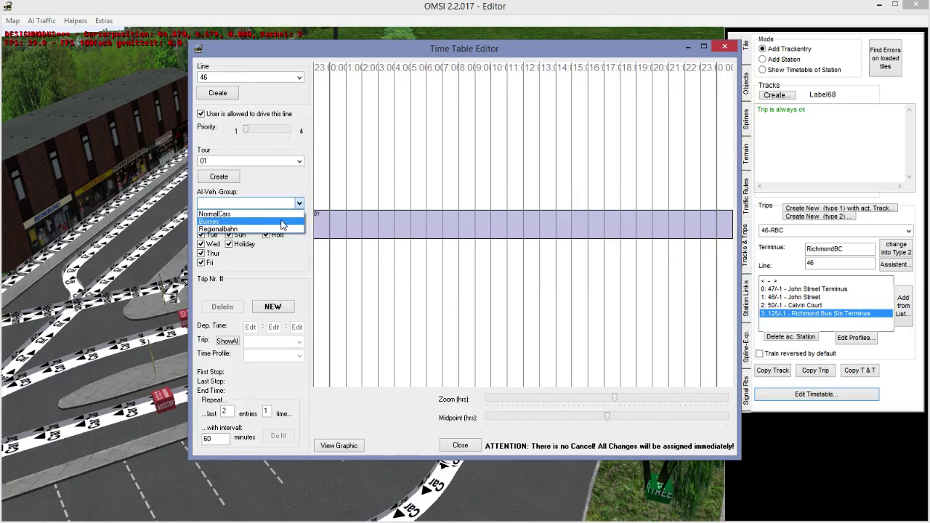
{"action": "left_click", "coordinate": [281, 221]}
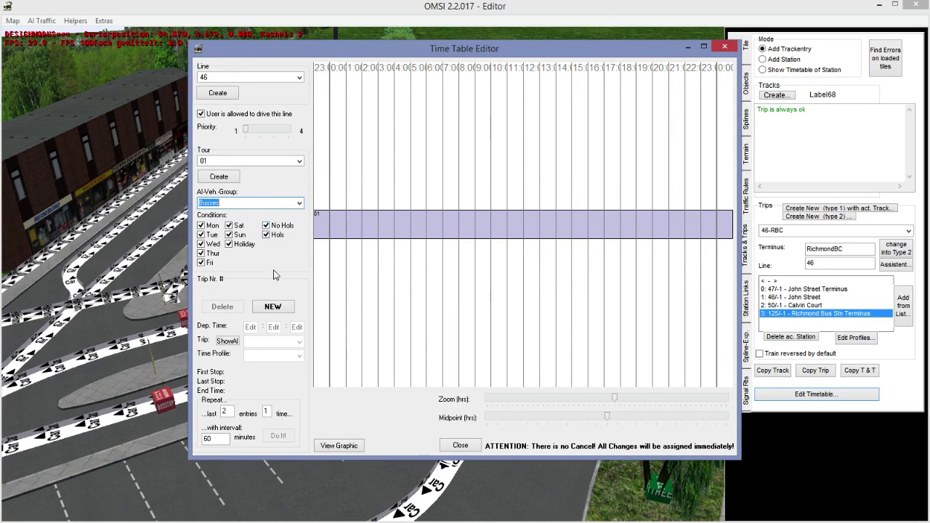
Add two standard-profile trips to tour 01: 46-JohnStreet departing at 8:00 and 46-RBC departing at 8:15.
{"action": "left_click", "coordinate": [273, 307]}
{"action": "left_click", "coordinate": [266, 308]}
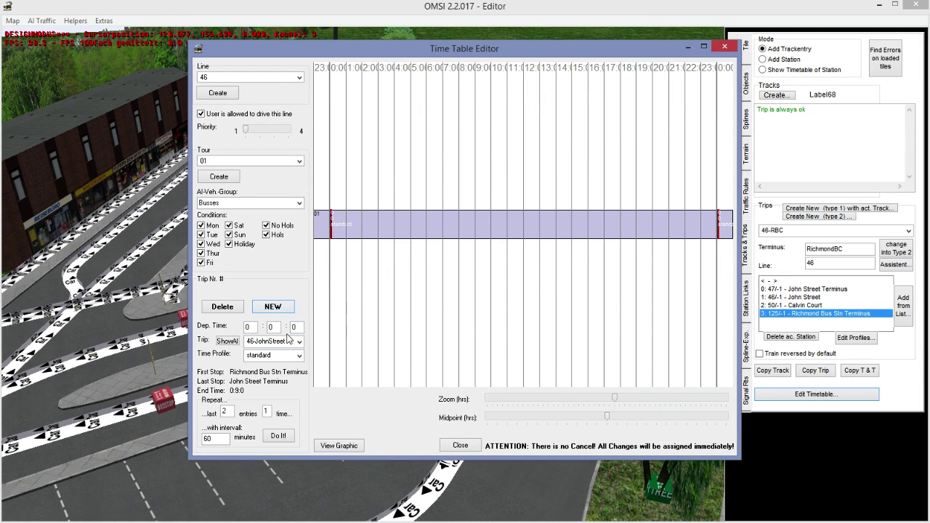
{"action": "left_click", "coordinate": [250, 326]}
{"action": "type", "text": "8"}
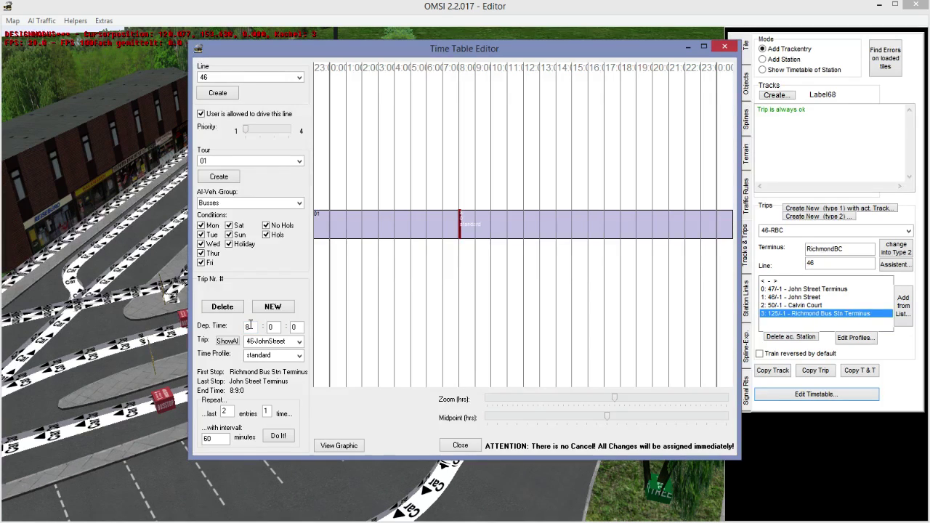
{"action": "left_click", "coordinate": [273, 307]}
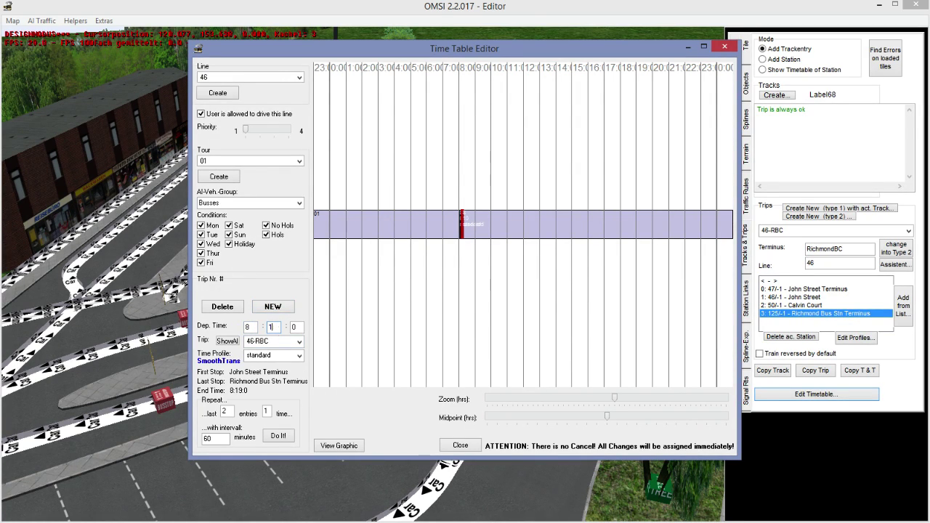
Examine the 8:00 and 8:15 trips up close on the timetable graphic, selecting each to check its details.
{"action": "left_click", "coordinate": [604, 419]}
{"action": "left_click", "coordinate": [612, 402]}
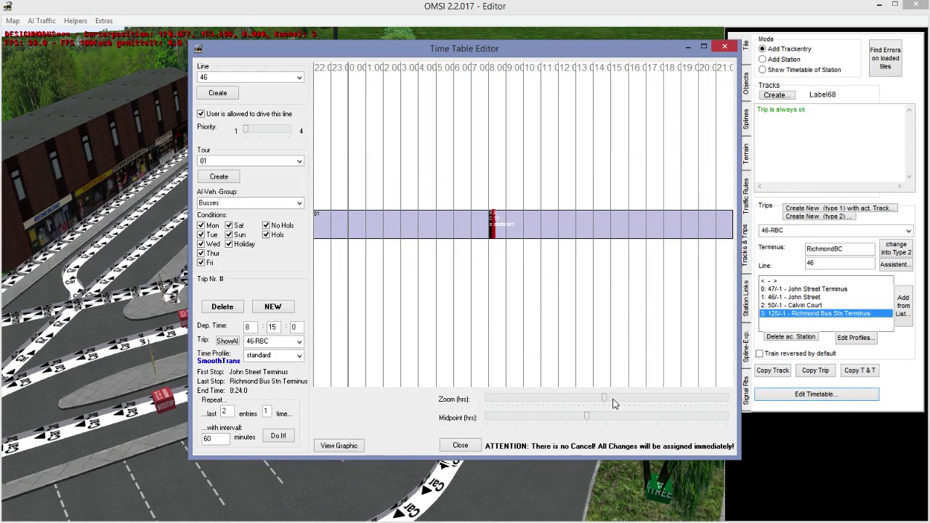
{"action": "left_click_drag", "start_coordinate": [606, 398], "coordinate": [510, 421]}
{"action": "left_click", "coordinate": [579, 417]}
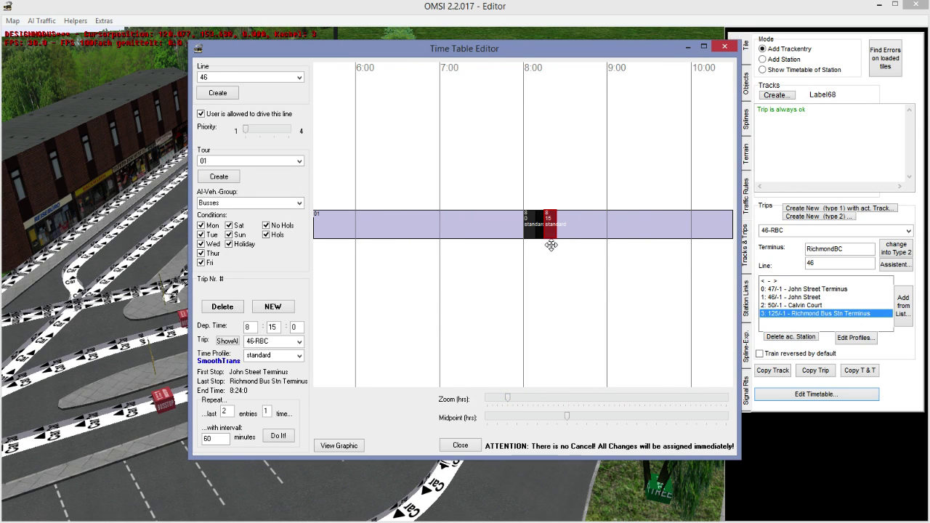
{"action": "left_click", "coordinate": [531, 228]}
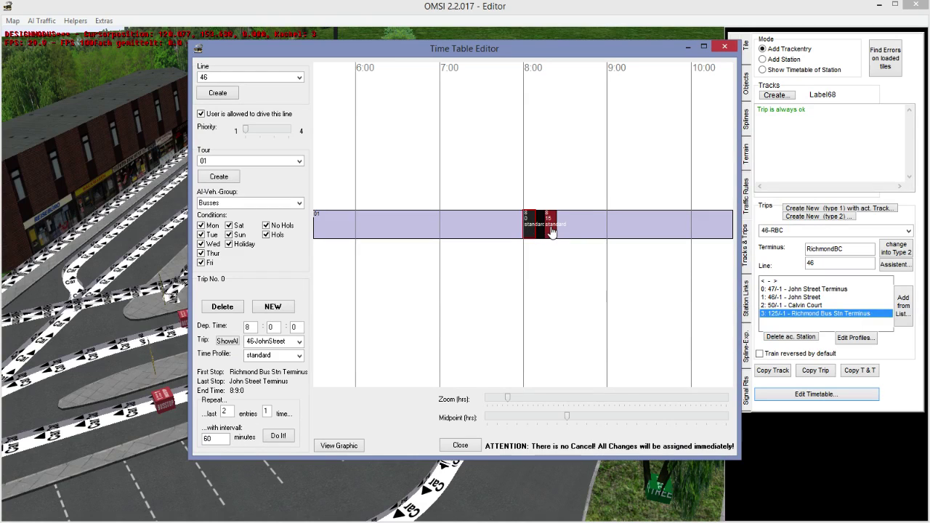
{"action": "left_click", "coordinate": [549, 224]}
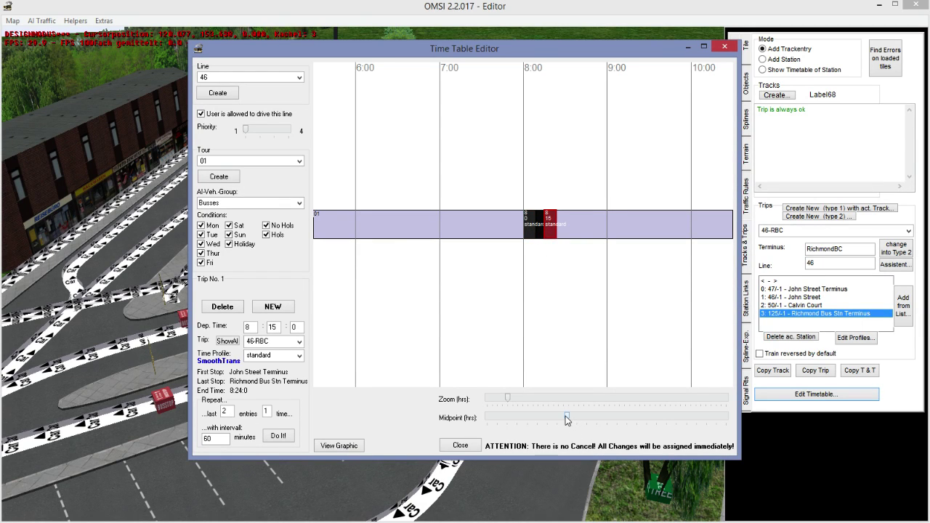
{"action": "left_click_drag", "start_coordinate": [565, 416], "coordinate": [569, 418]}
Compare the station lists of the 46-JohnStreet and 46-RBC trips outside the timetable editor, checking their first and last stops.
{"action": "left_click", "coordinate": [906, 230]}
{"action": "left_click", "coordinate": [893, 247]}
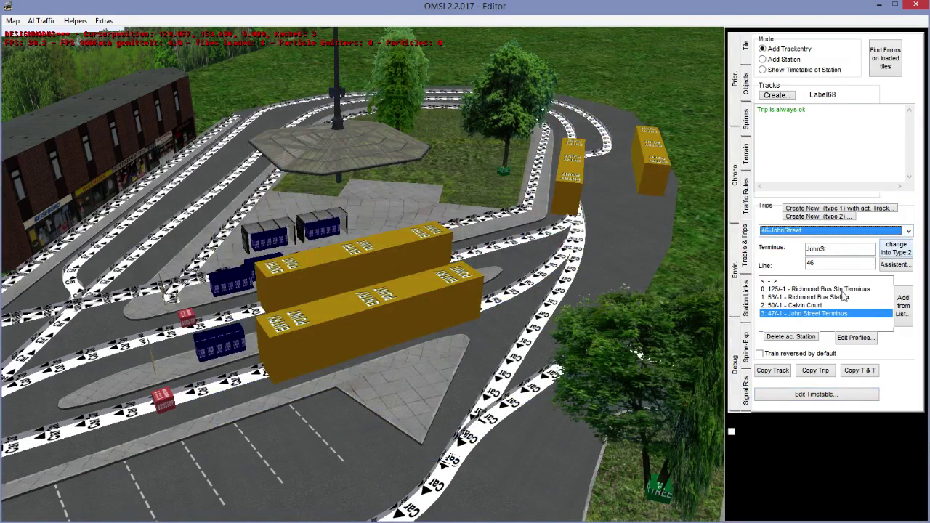
{"action": "left_click", "coordinate": [908, 230]}
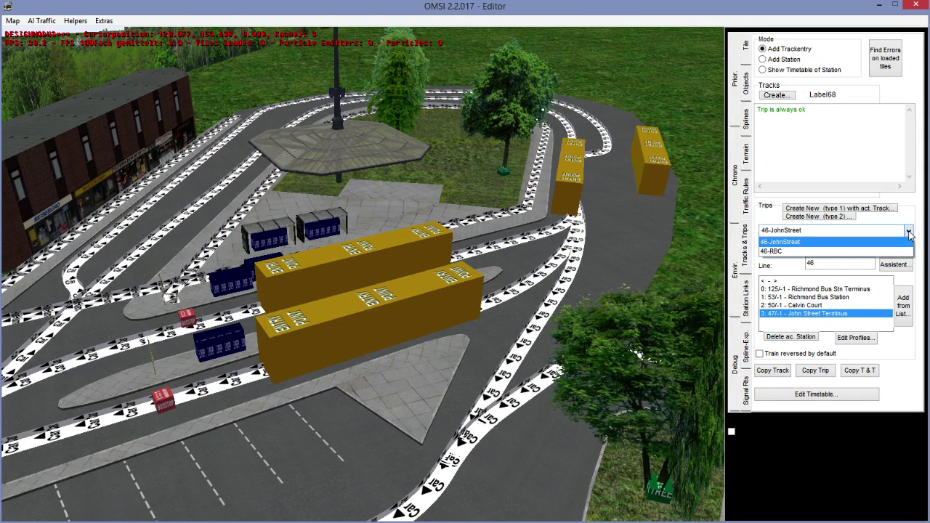
{"action": "left_click", "coordinate": [872, 248]}
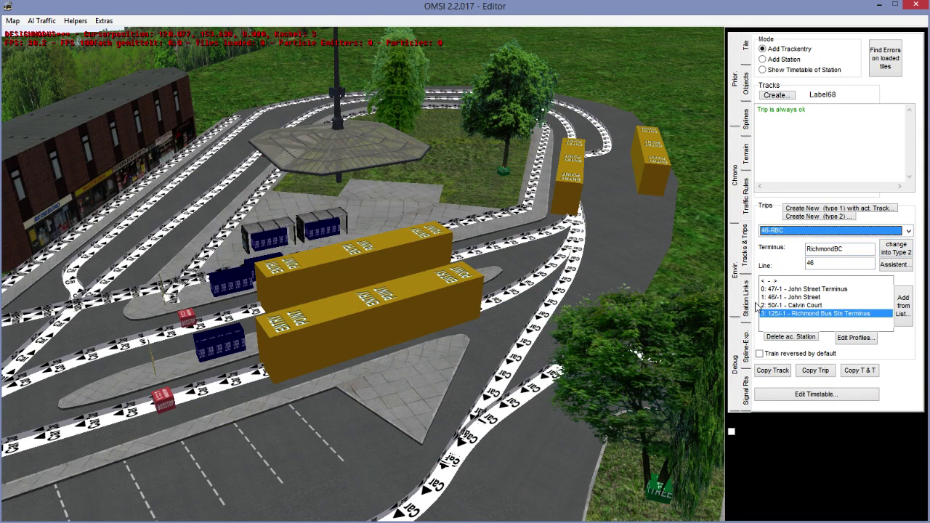
{"action": "left_click", "coordinate": [778, 289]}
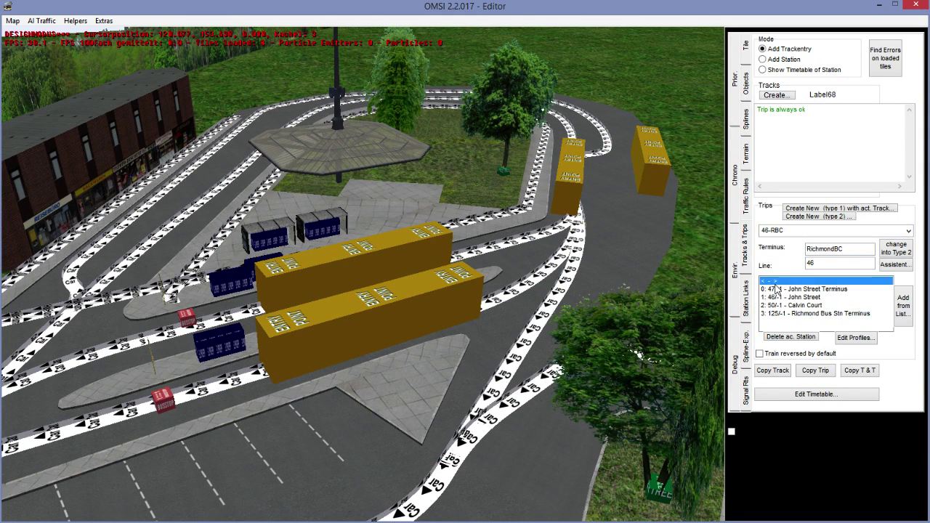
{"action": "left_click", "coordinate": [907, 230]}
{"action": "left_click", "coordinate": [872, 247]}
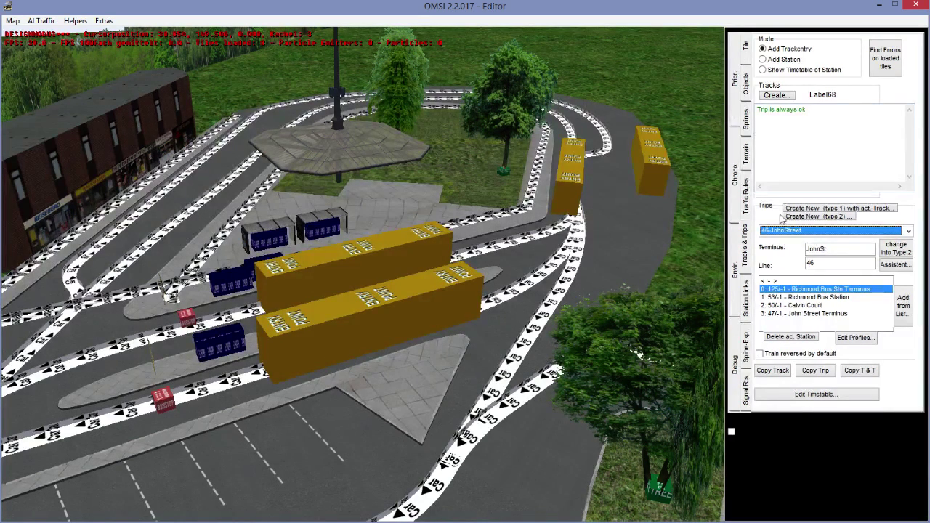
{"action": "left_click", "coordinate": [848, 313]}
In the timetable, add a 46-JohnStreet trip departing at 8:30 and a 46-RBC trip departing at 8:45 to tour 01.
{"action": "left_click", "coordinate": [848, 393]}
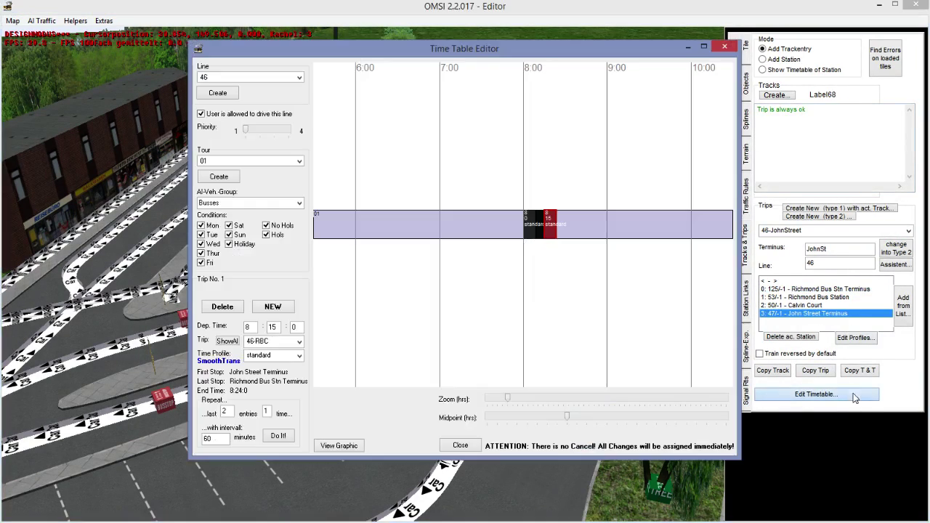
{"action": "left_click", "coordinate": [286, 307]}
{"action": "left_click", "coordinate": [276, 327]}
{"action": "type", "text": "30"}
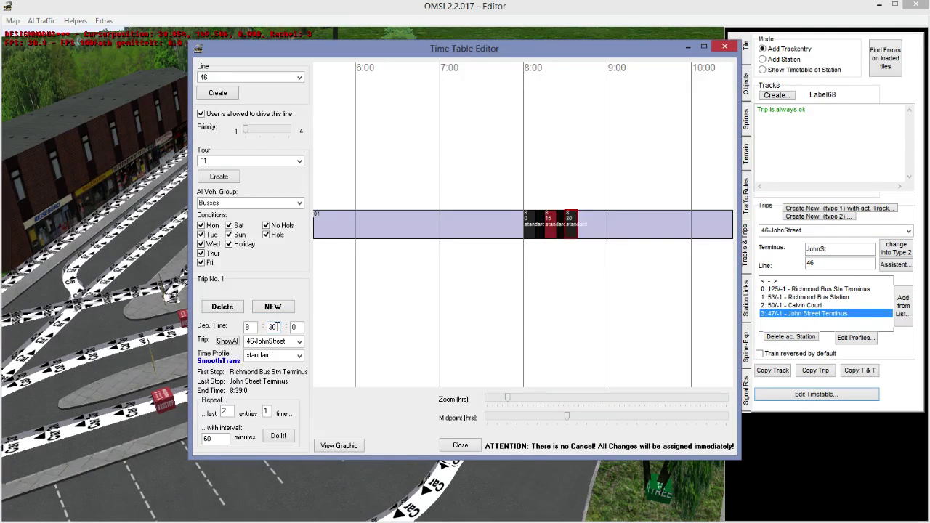
{"action": "left_click", "coordinate": [276, 308]}
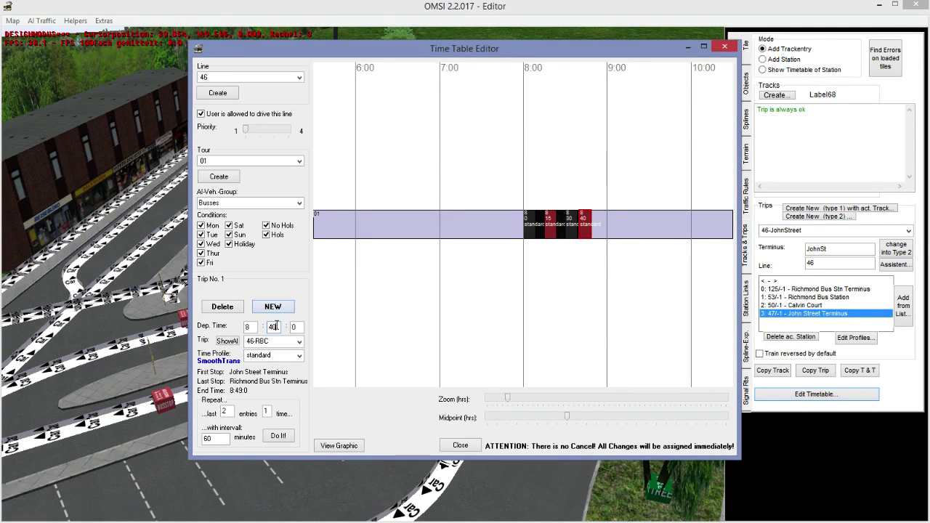
{"action": "type", "text": "5"}
{"action": "left_click", "coordinate": [273, 307]}
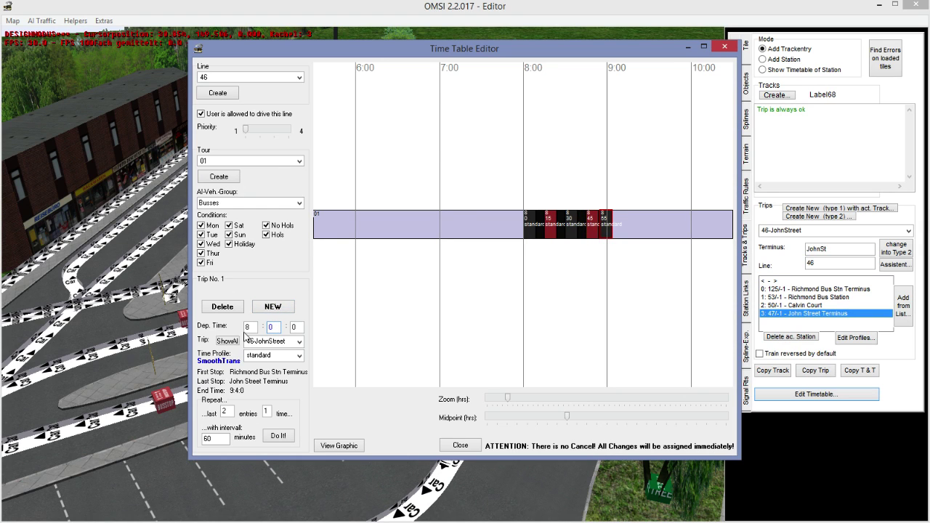
{"action": "left_click", "coordinate": [249, 327]}
{"action": "key", "text": "BackSpace"}
{"action": "type", "text": "9"}
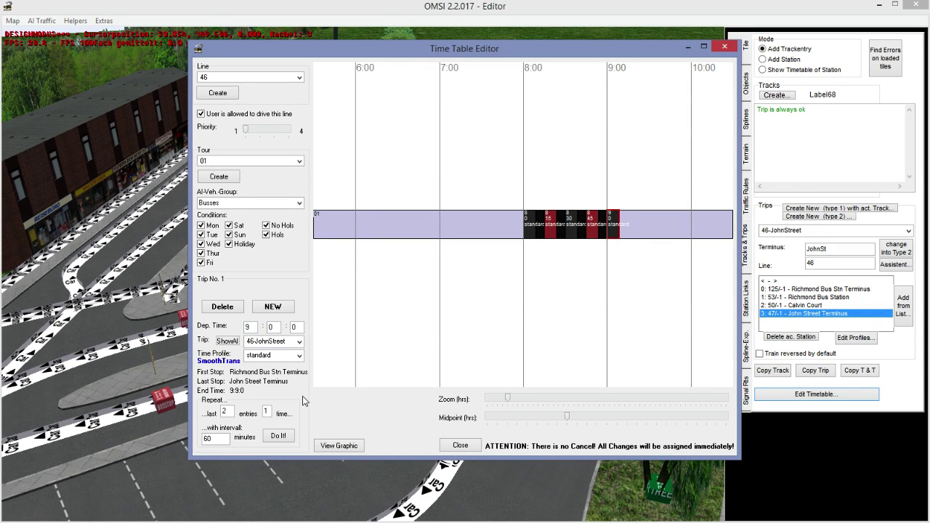
{"action": "left_click", "coordinate": [225, 307]}
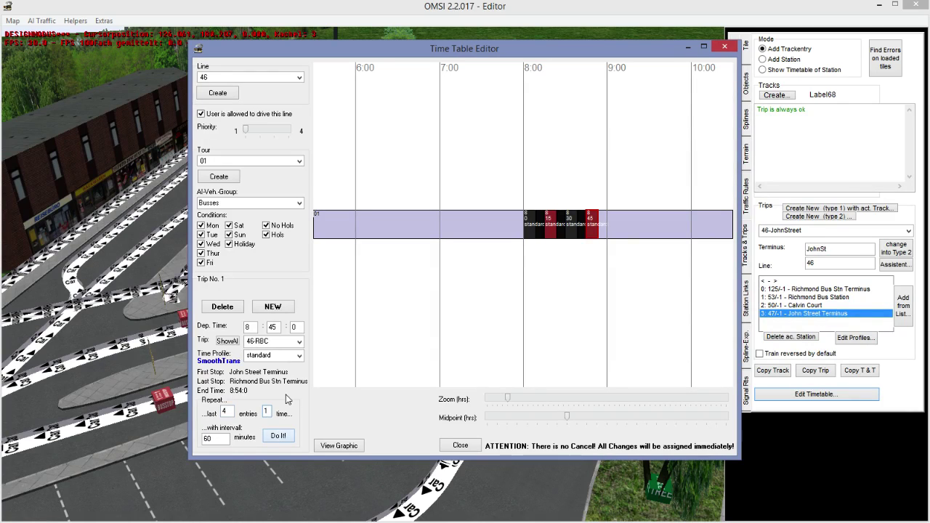
Repeat the last 4 entries of tour 01 once at a 60-minute interval, four times over, filling departures up to 12:45.
{"action": "left_click", "coordinate": [267, 412]}
{"action": "left_click", "coordinate": [276, 437]}
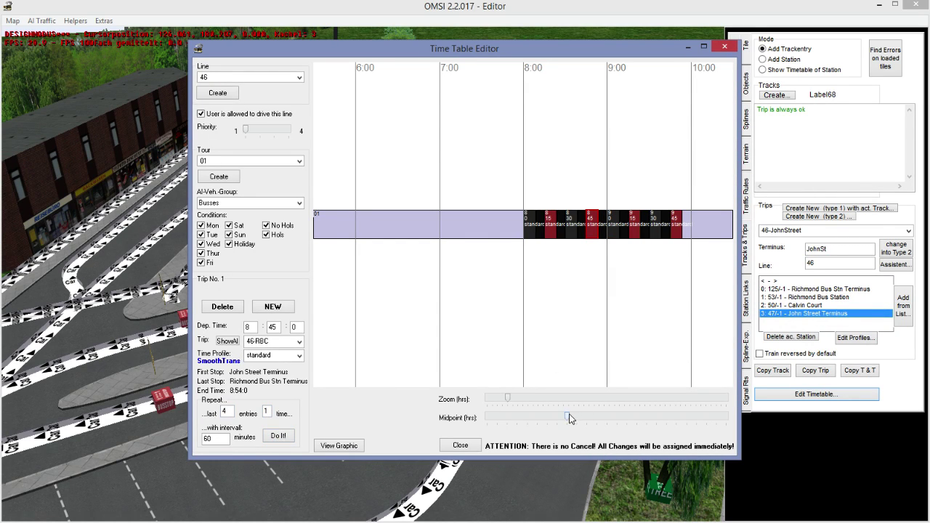
{"action": "left_click_drag", "start_coordinate": [570, 417], "coordinate": [590, 417]}
{"action": "left_click", "coordinate": [279, 435]}
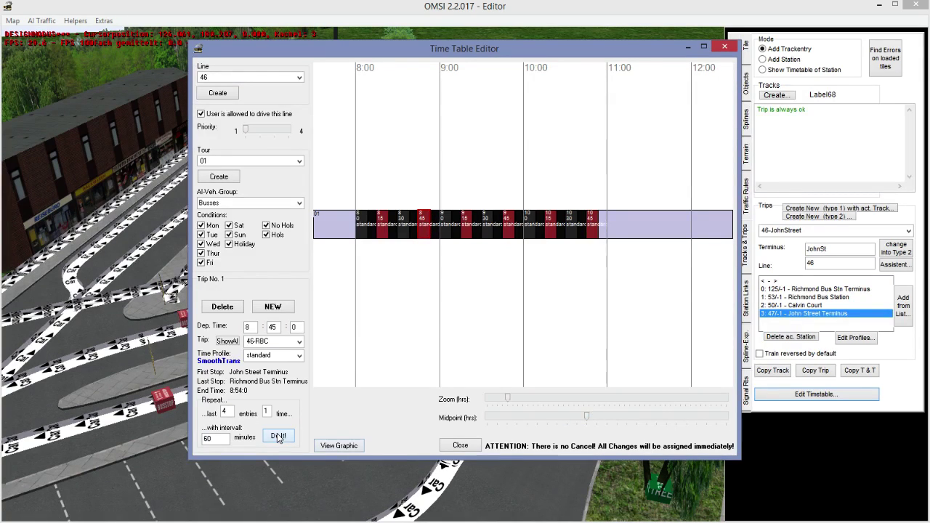
{"action": "left_click", "coordinate": [279, 436]}
{"action": "left_click", "coordinate": [279, 436]}
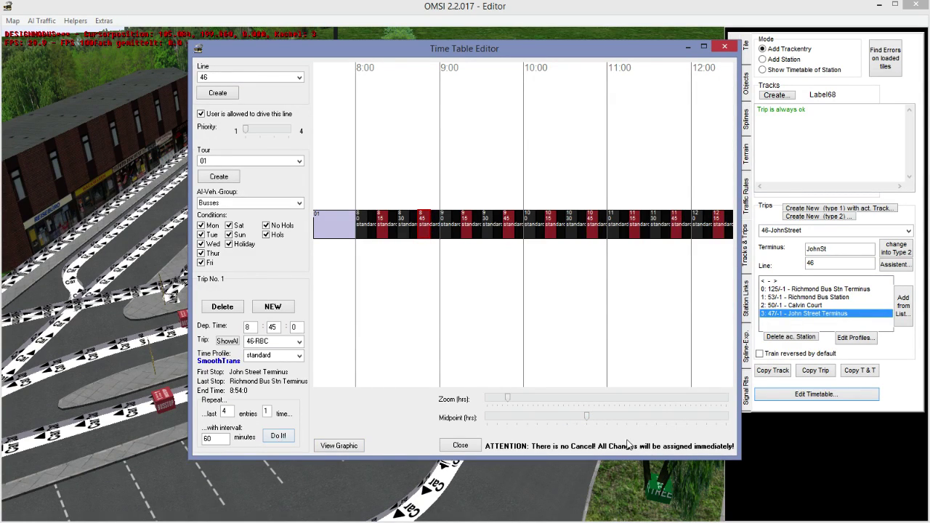
{"action": "left_click_drag", "start_coordinate": [586, 417], "coordinate": [601, 414]}
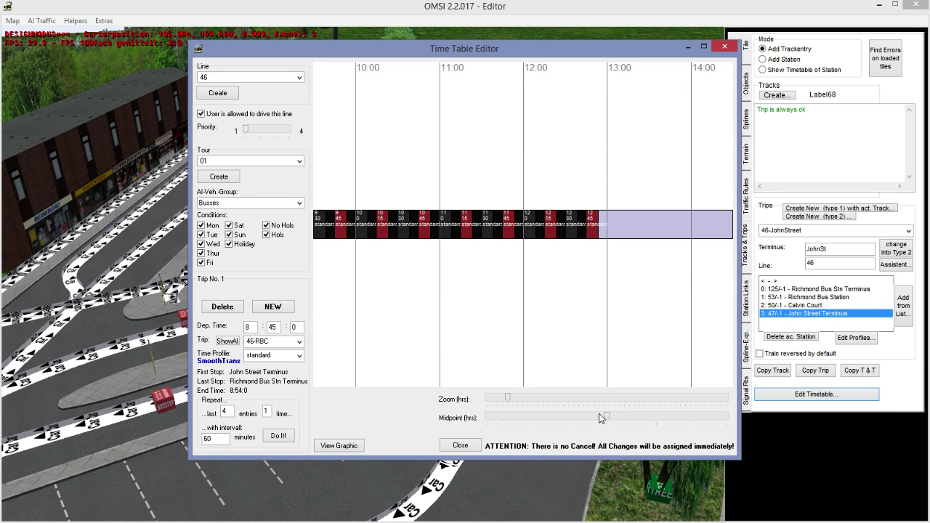
Look over tour 01's departures across the timeline from 8:00 onwards and close the timetable editor.
{"action": "left_click_drag", "start_coordinate": [607, 419], "coordinate": [592, 423]}
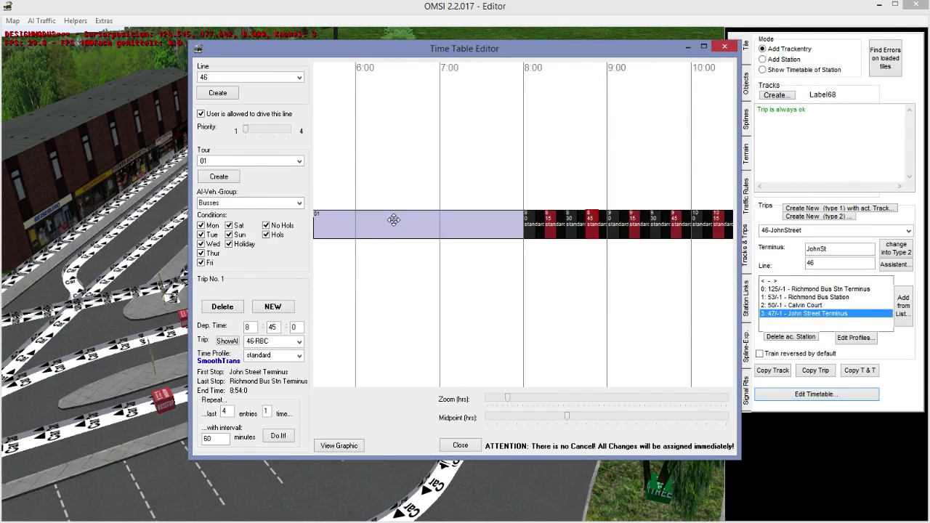
{"action": "scroll", "coordinate": [393, 220], "scroll_direction": "down", "scroll_amount": 2}
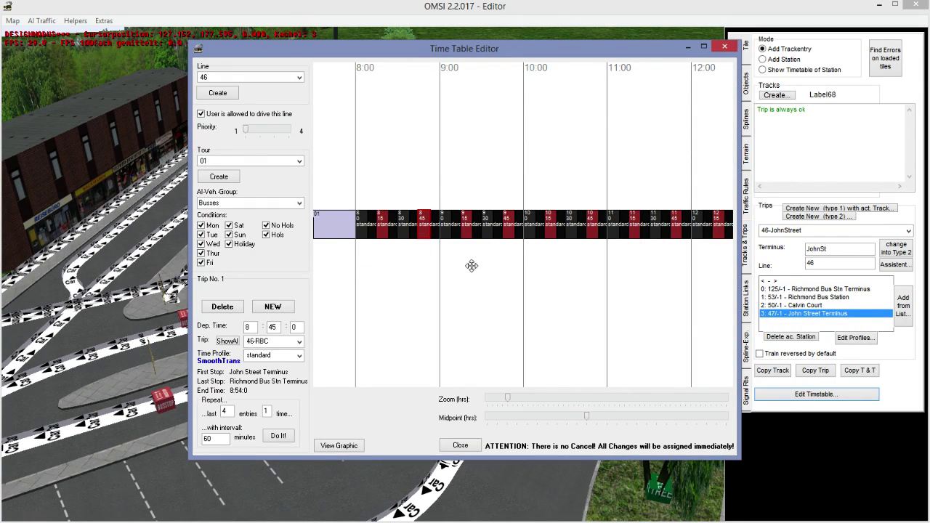
{"action": "left_click", "coordinate": [725, 48]}
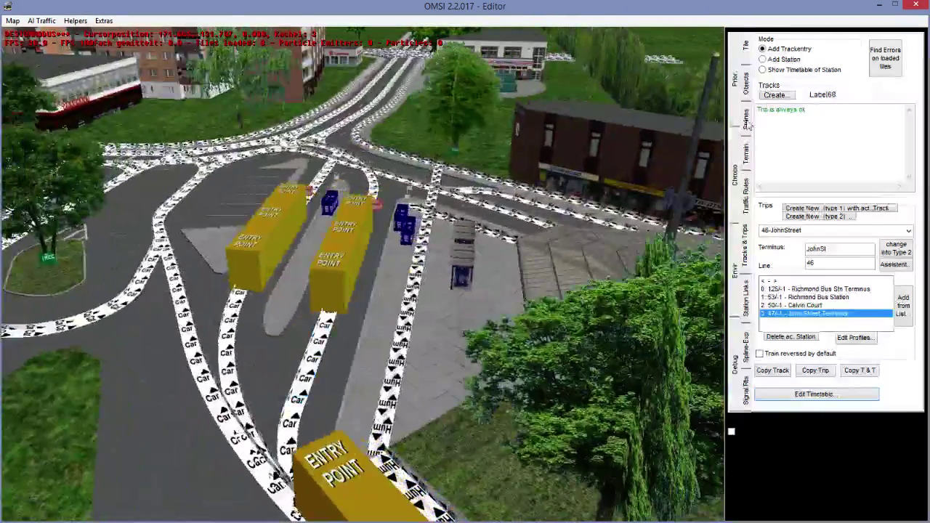
Examine the road splines between the bus station and the crossroads with the traffic paths hidden.
{"action": "left_click", "coordinate": [747, 124]}
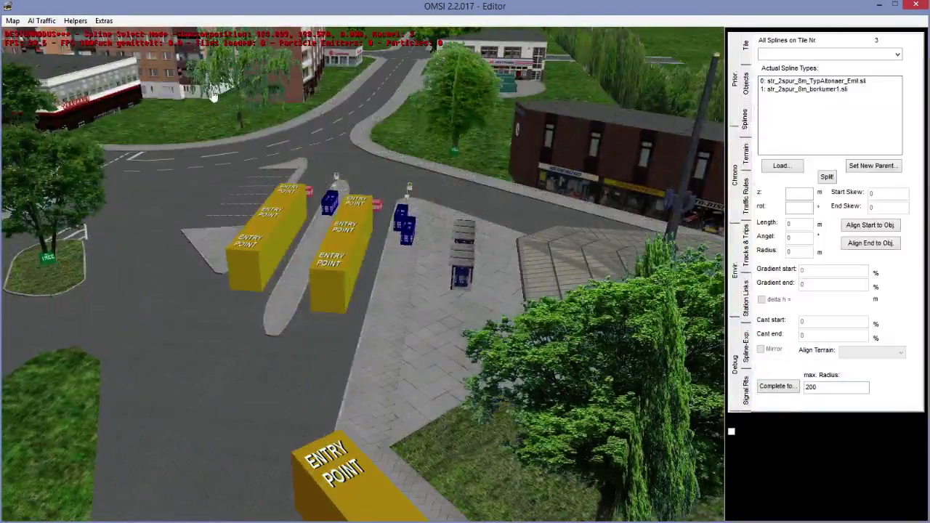
{"action": "left_click", "coordinate": [390, 92]}
{"action": "middle_click_drag", "start_coordinate": [389, 91], "coordinate": [453, 294]}
{"action": "middle_click_drag", "start_coordinate": [410, 116], "coordinate": [172, 354]}
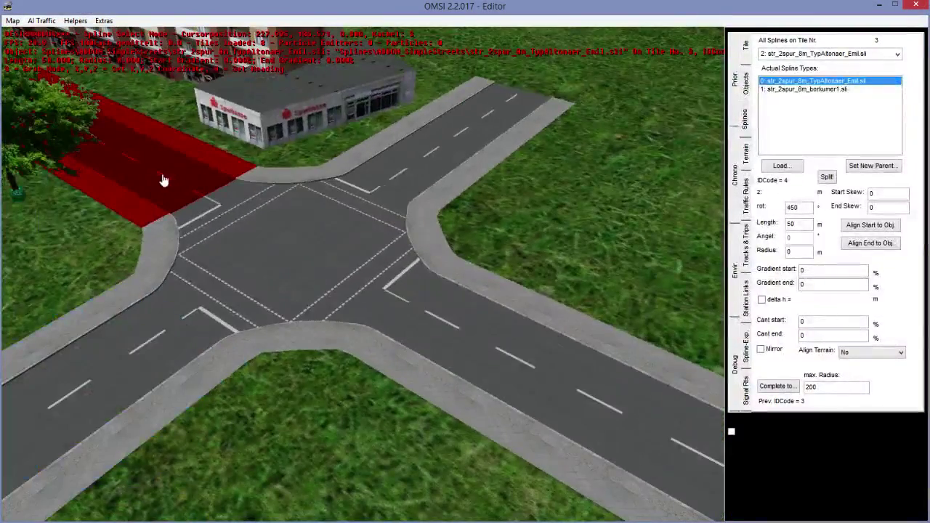
{"action": "right_click_drag", "start_coordinate": [449, 323], "coordinate": [550, 190]}
{"action": "right_click_drag", "start_coordinate": [438, 267], "coordinate": [290, 245]}
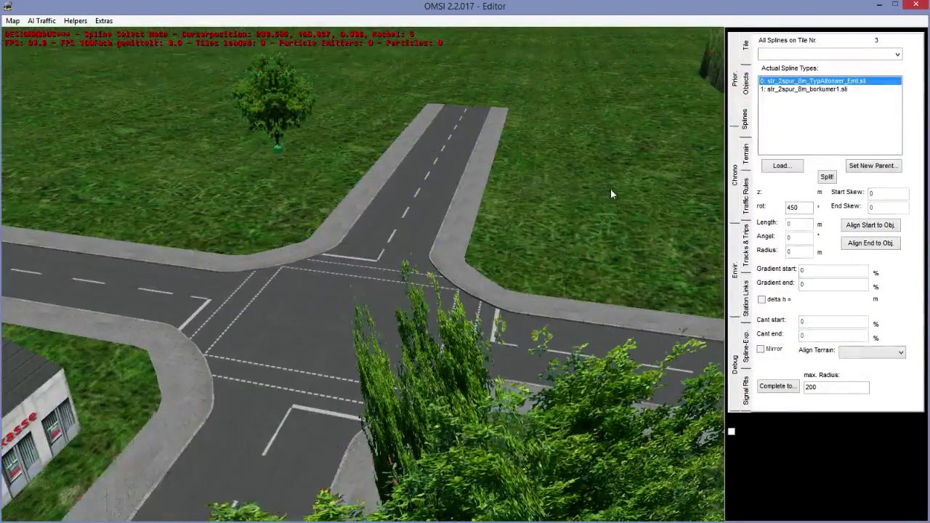
{"action": "right_click_drag", "start_coordinate": [683, 165], "coordinate": [421, 163]}
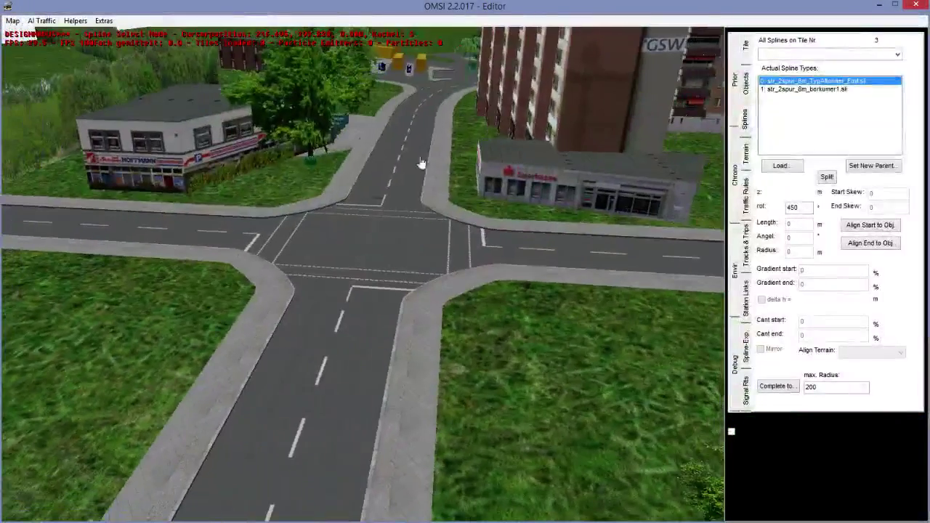
{"action": "middle_click", "coordinate": [382, 134]}
{"action": "middle_click", "coordinate": [384, 132]}
{"action": "scroll", "coordinate": [358, 217], "scroll_direction": "up", "scroll_amount": 5}
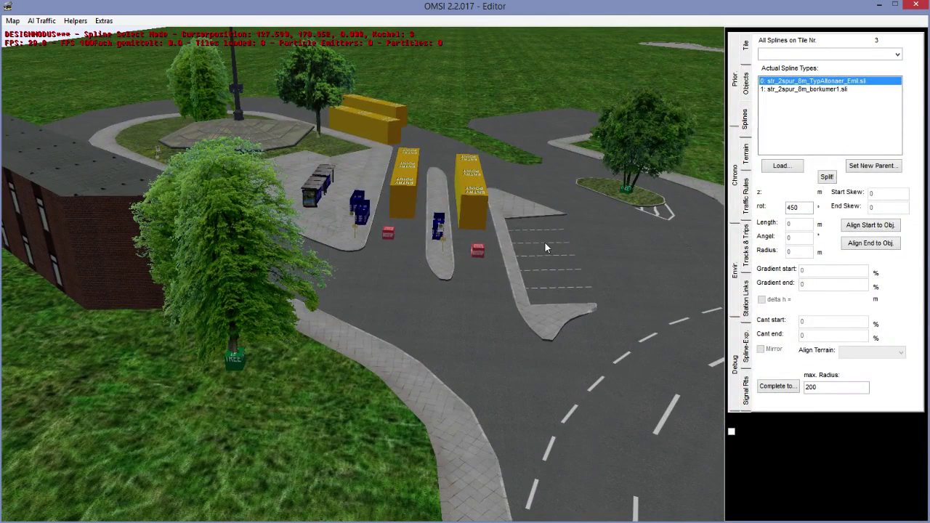
Switch to object editing at the bus station and save the map.
{"action": "left_click", "coordinate": [746, 250]}
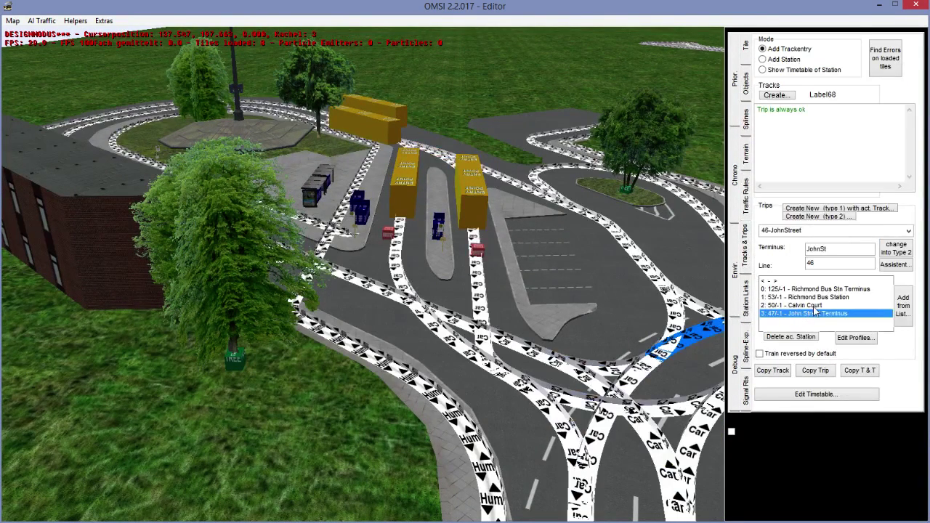
{"action": "middle_click_drag", "start_coordinate": [577, 205], "coordinate": [418, 305]}
{"action": "left_click", "coordinate": [745, 83]}
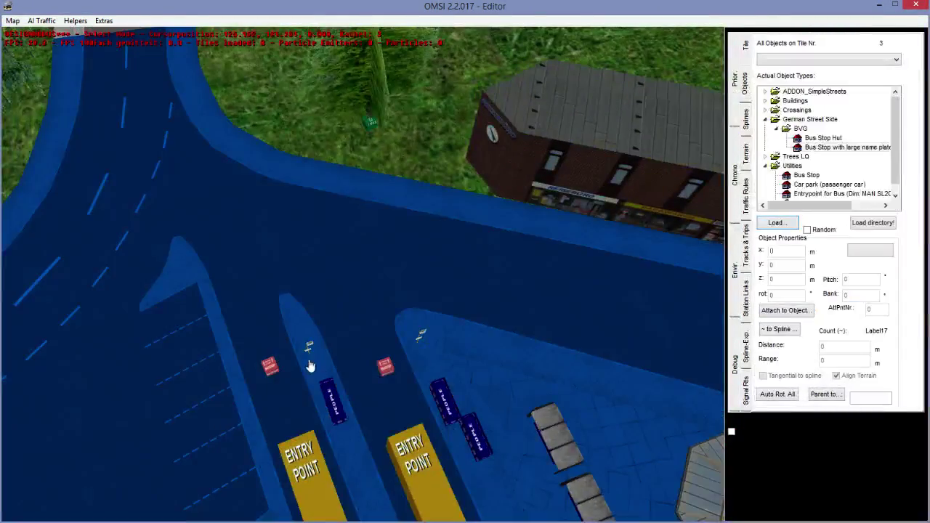
{"action": "middle_click", "coordinate": [322, 340]}
{"action": "right_click_drag", "start_coordinate": [385, 307], "coordinate": [366, 262]}
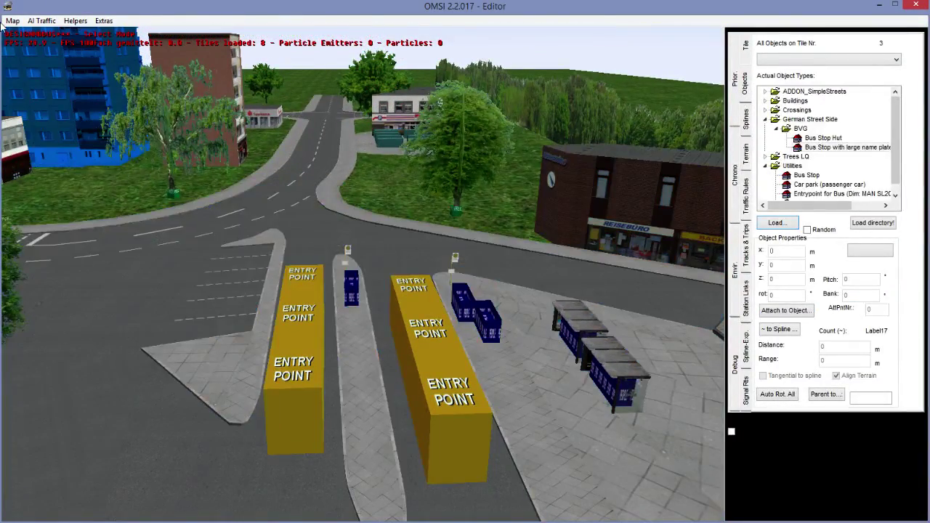
{"action": "left_click", "coordinate": [12, 21]}
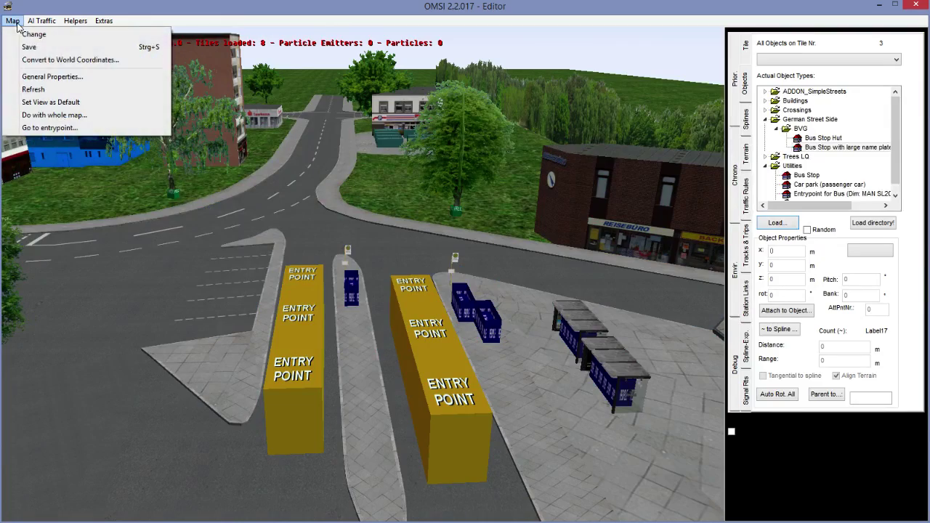
{"action": "left_click", "coordinate": [44, 48]}
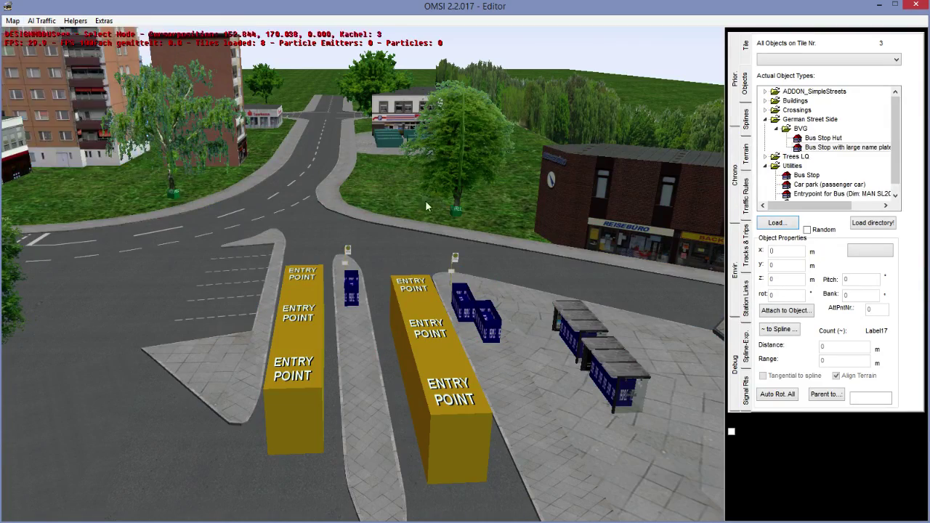
Place a People Standing 1x3 object on the pavement beside the bus stop near the turning loop, at about x 219, y 275 m.
{"action": "right_click_drag", "start_coordinate": [407, 203], "coordinate": [189, 159]}
{"action": "key", "text": "Up"}
{"action": "right_click_drag", "start_coordinate": [109, 139], "coordinate": [54, 164]}
{"action": "left_click", "coordinate": [828, 184]}
{"action": "left_click", "coordinate": [842, 193]}
{"action": "left_click", "coordinate": [895, 170]}
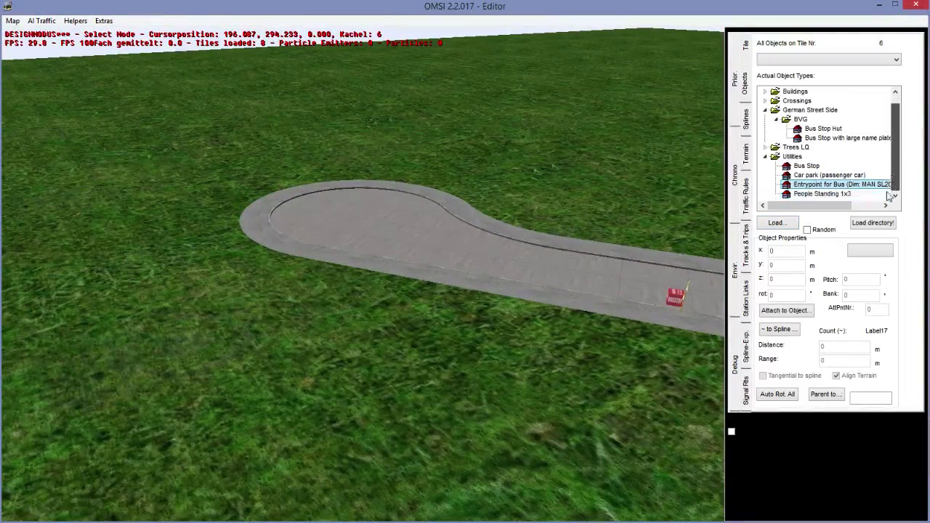
{"action": "left_click", "coordinate": [821, 193]}
{"action": "left_click", "coordinate": [672, 301]}
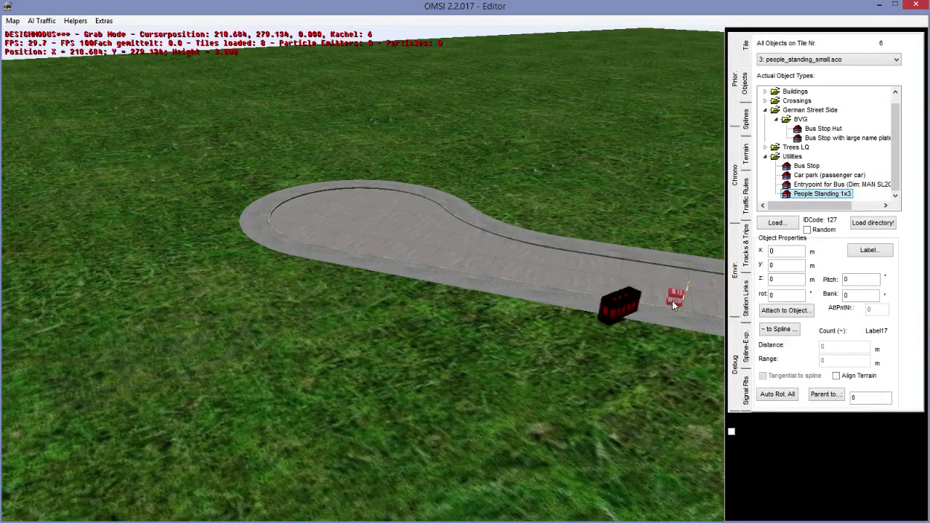
{"action": "middle_click_drag", "start_coordinate": [672, 301], "coordinate": [245, 196]}
{"action": "right_click_drag", "start_coordinate": [245, 195], "coordinate": [298, 392]}
{"action": "left_click", "coordinate": [269, 297]}
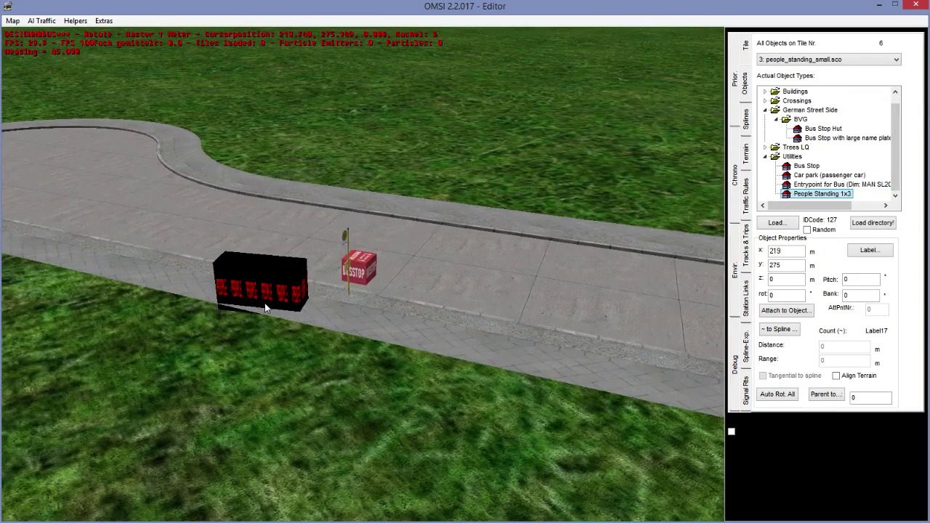
{"action": "left_click", "coordinate": [266, 307]}
Copy the rotation of the bus stop sign to the People Standing object, setting it to 56.7466°.
{"action": "left_click", "coordinate": [350, 271]}
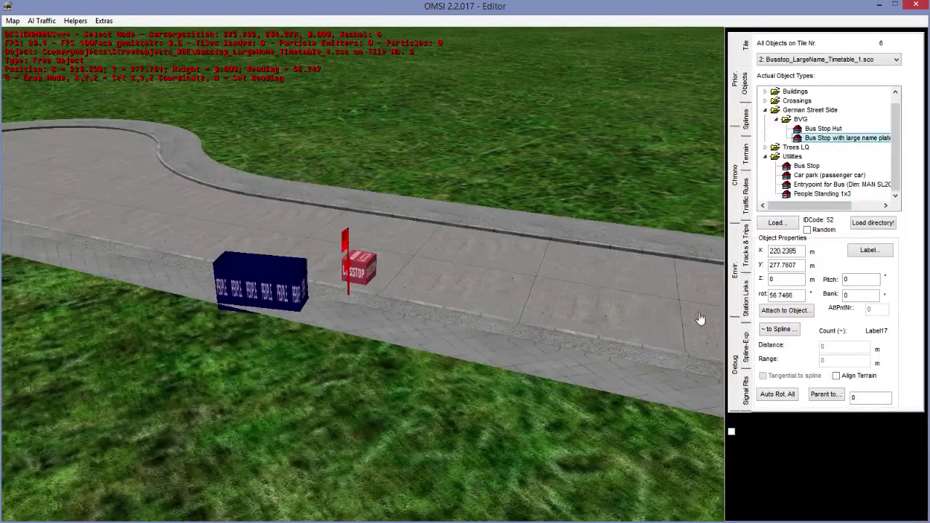
{"action": "double_click", "coordinate": [783, 295]}
{"action": "right_click", "coordinate": [771, 298]}
{"action": "left_click", "coordinate": [792, 333]}
{"action": "left_click", "coordinate": [298, 302]}
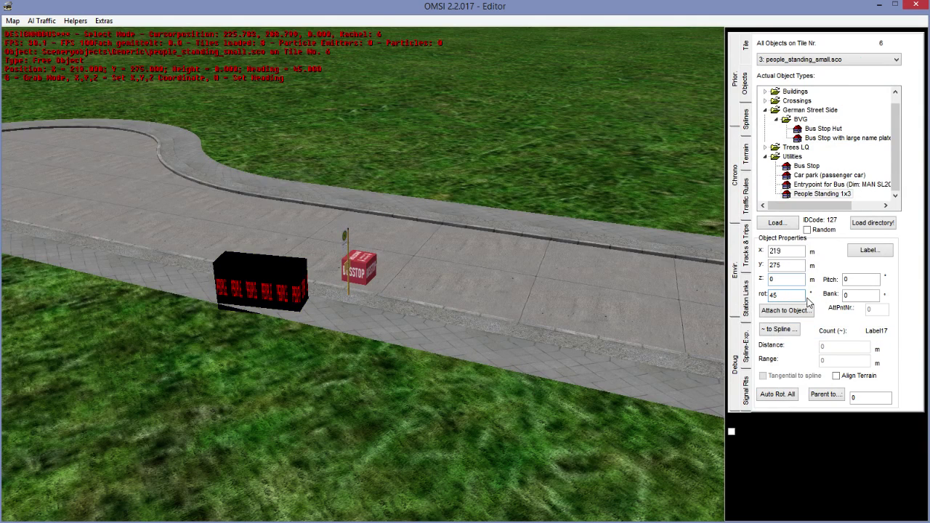
{"action": "double_click", "coordinate": [783, 294]}
{"action": "key", "text": "BackSpace"}
{"action": "key", "text": "ctrl+v"}
{"action": "key", "text": "Return"}
Move the People Standing object closer to the bus stop sign and place a second one directly behind it on the pavement.
{"action": "left_click", "coordinate": [303, 311]}
{"action": "key", "text": "g"}
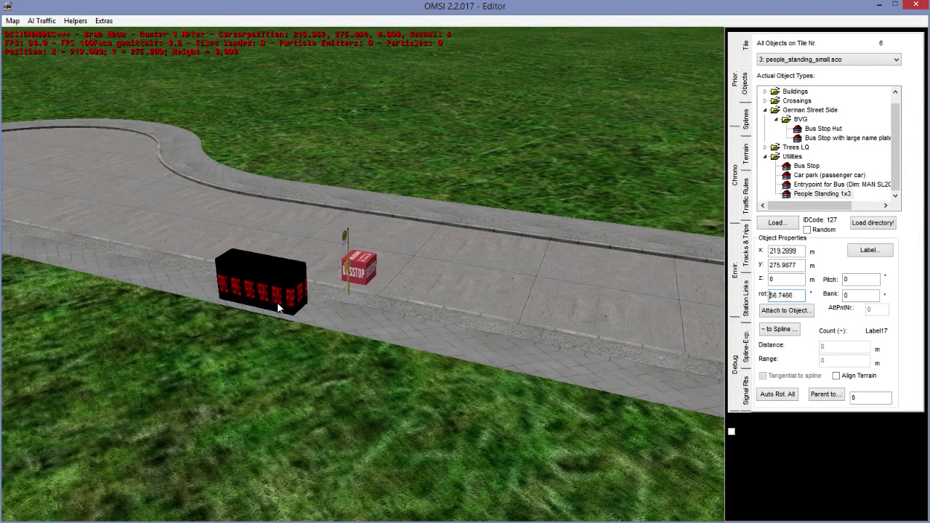
{"action": "left_click", "coordinate": [282, 303]}
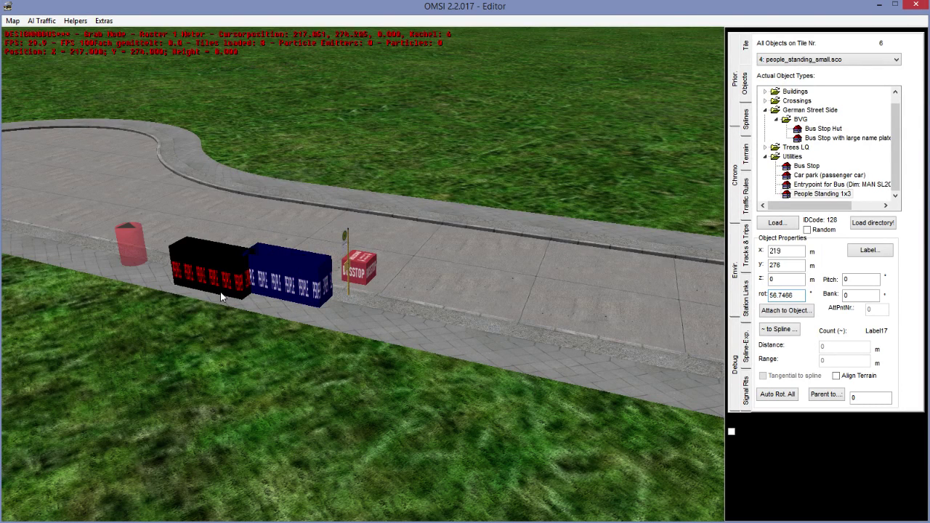
{"action": "left_click", "coordinate": [206, 282]}
{"action": "left_click", "coordinate": [634, 139]}
Save the map and close the map editor.
{"action": "middle_click_drag", "start_coordinate": [634, 139], "coordinate": [375, 126]}
{"action": "left_click", "coordinate": [13, 20]}
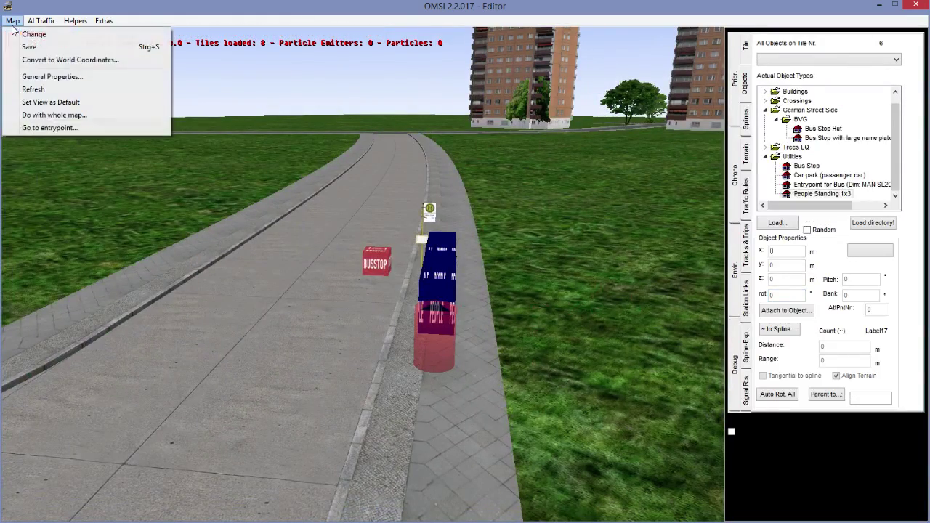
{"action": "left_click", "coordinate": [21, 47]}
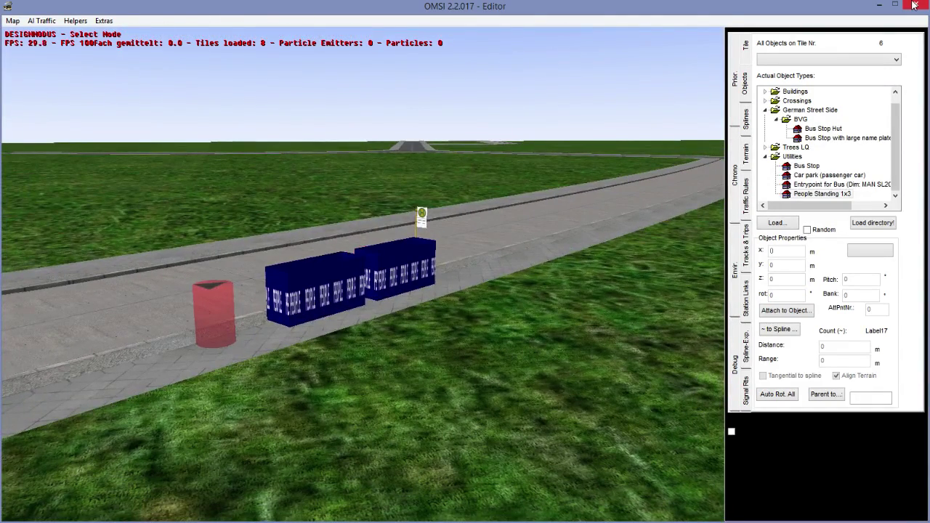
{"action": "left_click", "coordinate": [914, 5]}
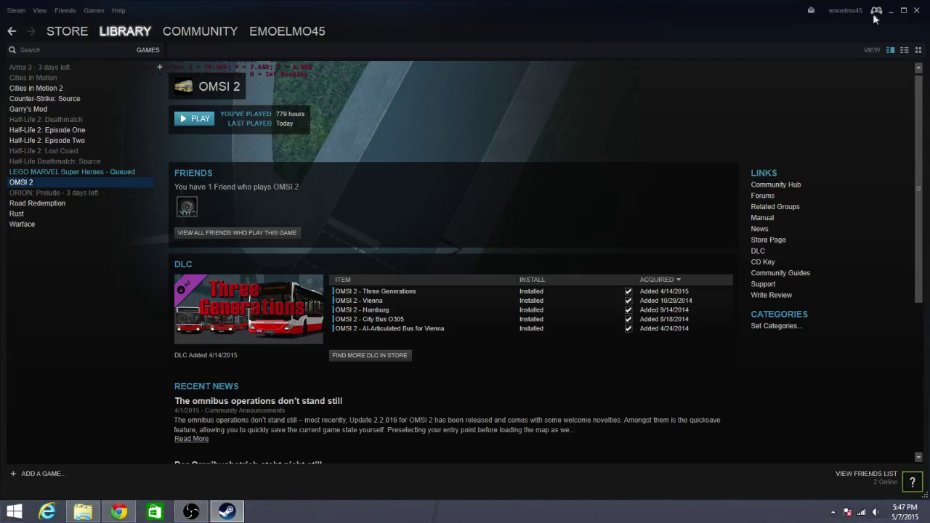
In Steam, clear the -editor launch option in the properties of OMSI 2.
{"action": "right_click", "coordinate": [85, 180]}
{"action": "left_click", "coordinate": [160, 381]}
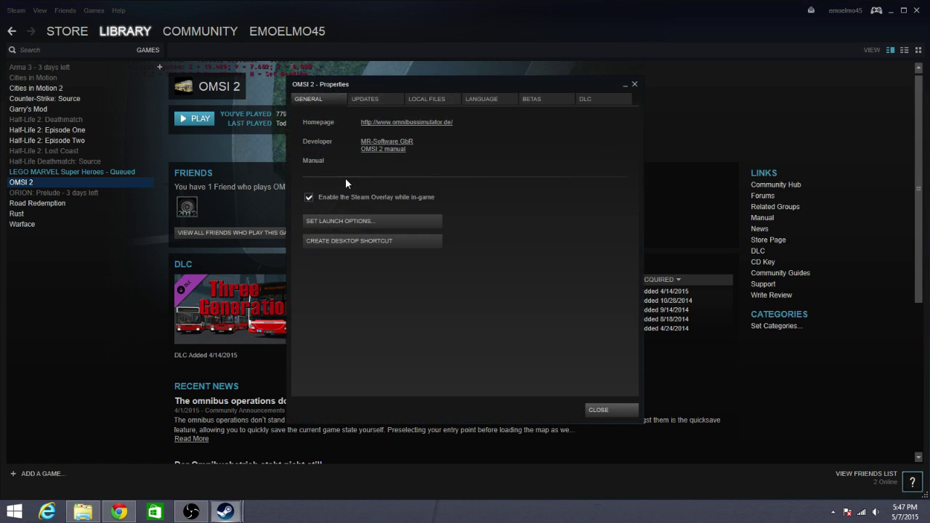
{"action": "left_click", "coordinate": [348, 220]}
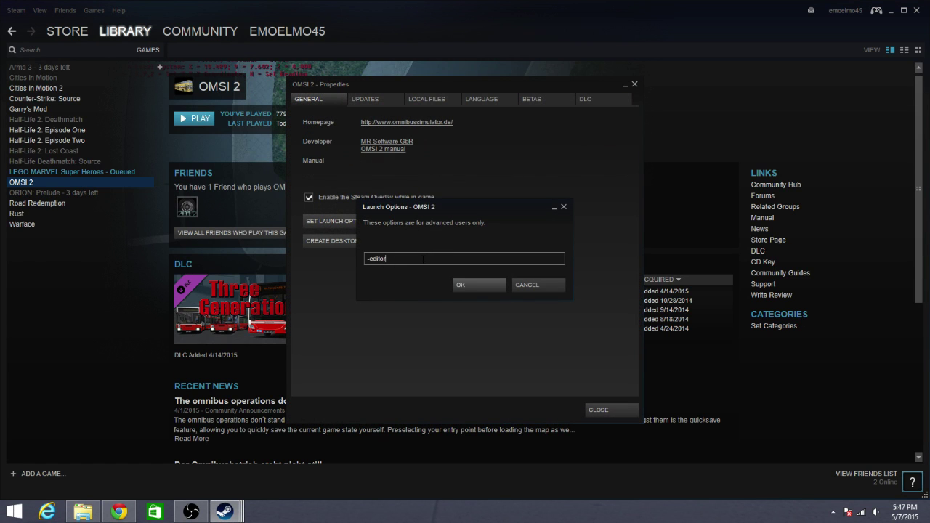
{"action": "key", "text": "BackSpace"}
{"action": "type", "text": "-editor"}
{"action": "left_click", "coordinate": [479, 287]}
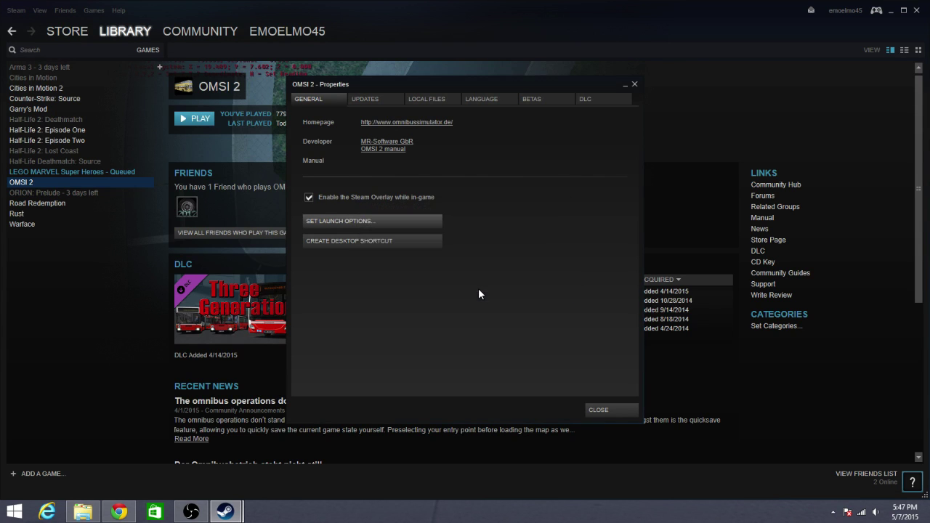
Check the launch options of OMSI 2 once more and close its properties.
{"action": "left_click", "coordinate": [409, 225]}
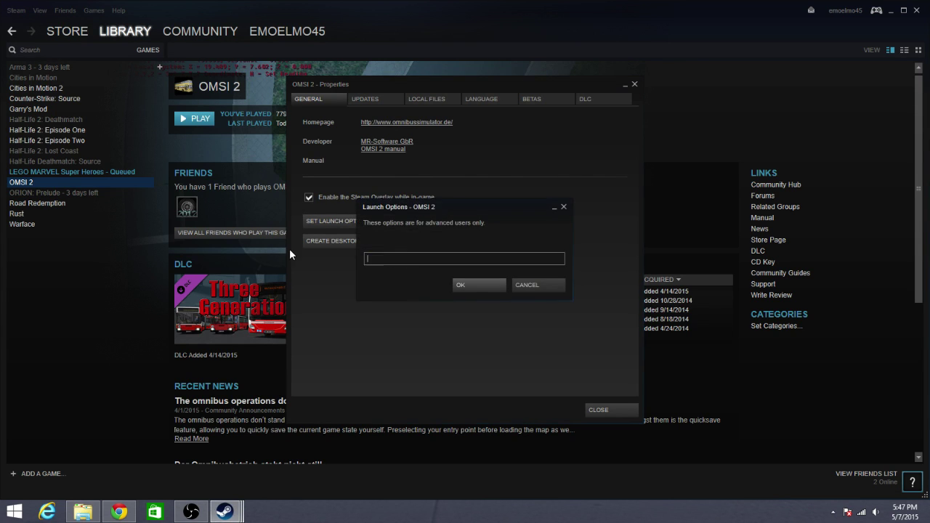
{"action": "left_click", "coordinate": [465, 287]}
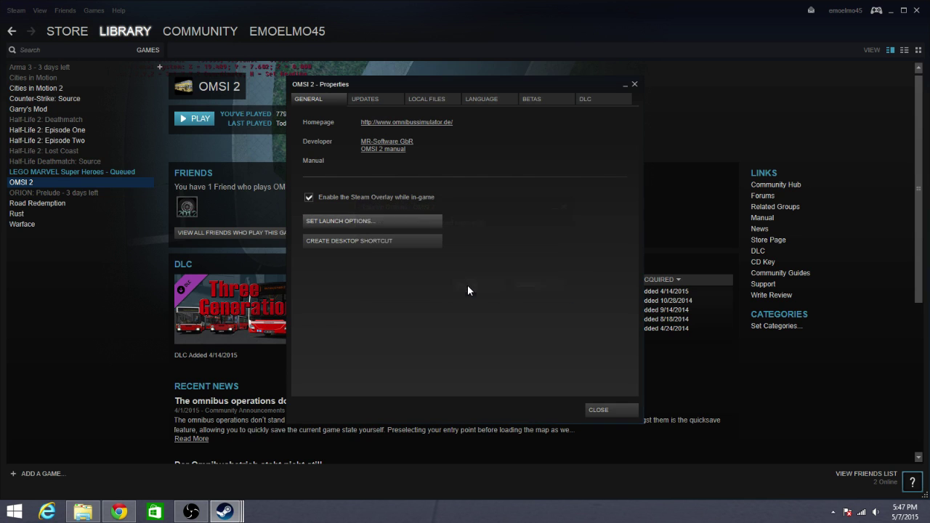
{"action": "left_click", "coordinate": [603, 409]}
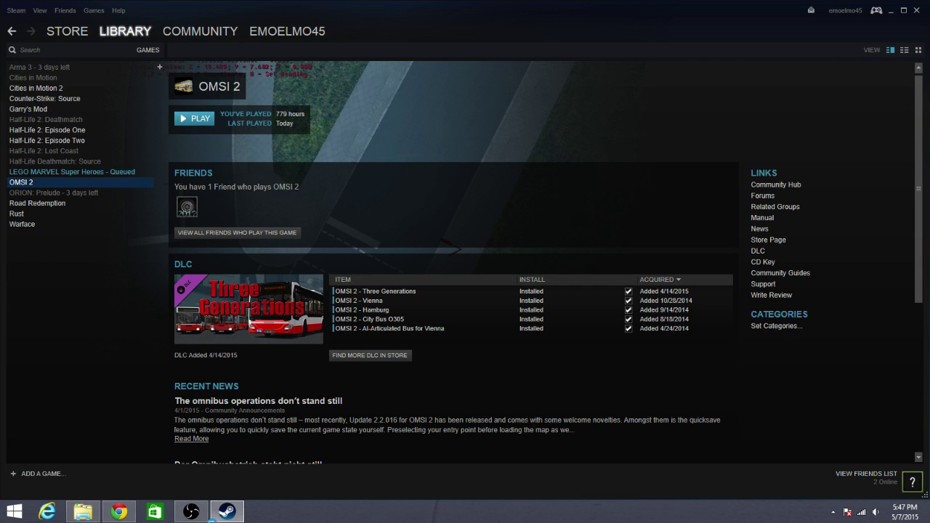
Switch to File Explorer and open the SDK folder inside the OMSI 2 installation folder, closing the Videos window.
{"action": "left_click", "coordinate": [82, 511]}
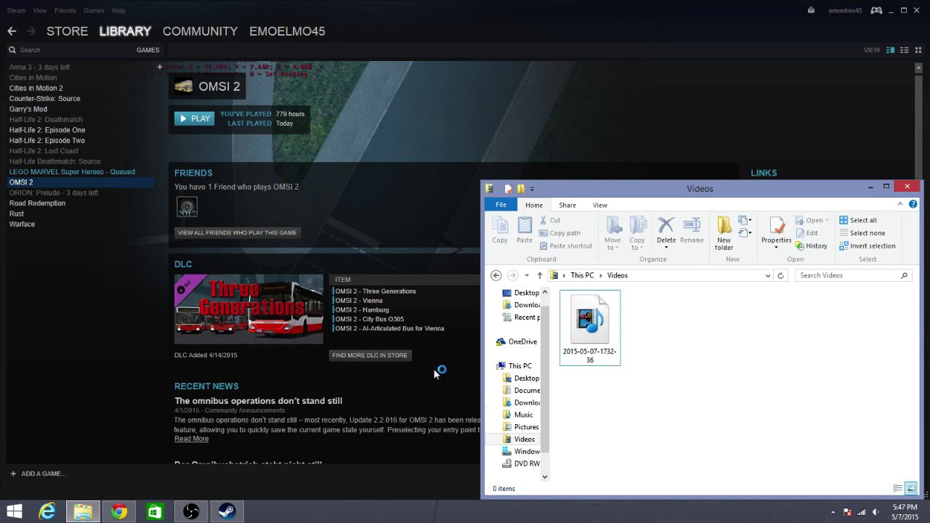
{"action": "left_click", "coordinate": [907, 187]}
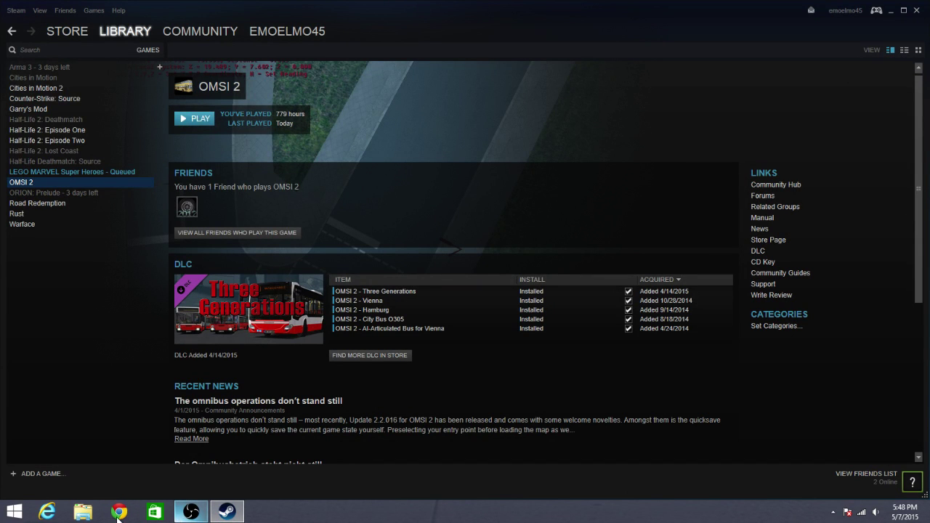
{"action": "right_click", "coordinate": [83, 511]}
{"action": "left_click", "coordinate": [72, 402]}
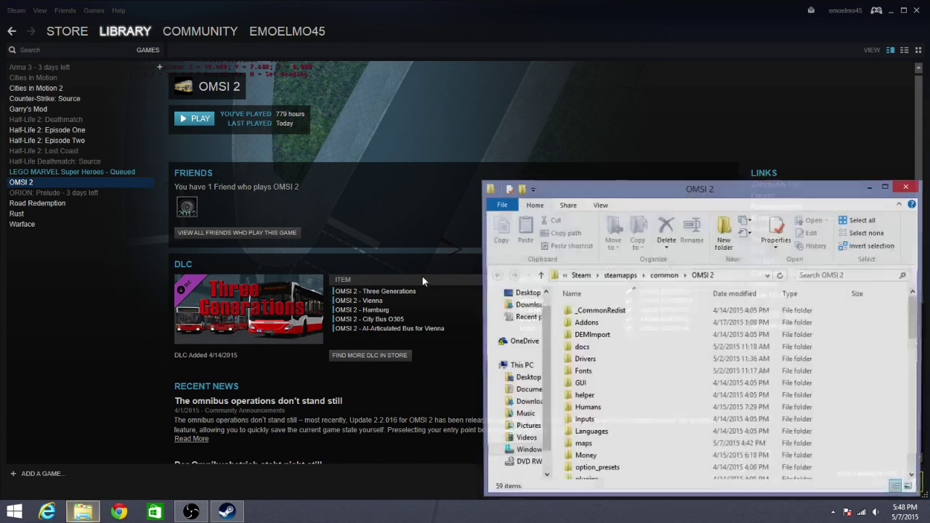
{"action": "left_click_drag", "start_coordinate": [914, 326], "coordinate": [912, 367]}
{"action": "double_click", "coordinate": [812, 393]}
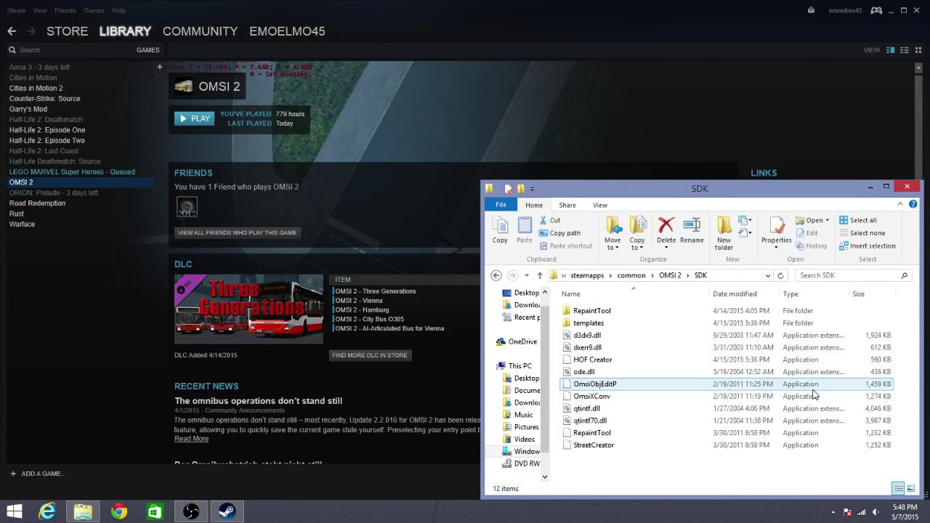
Try to launch HOF Creator from the SDK folder and close the Task Manager window.
{"action": "double_click", "coordinate": [808, 359]}
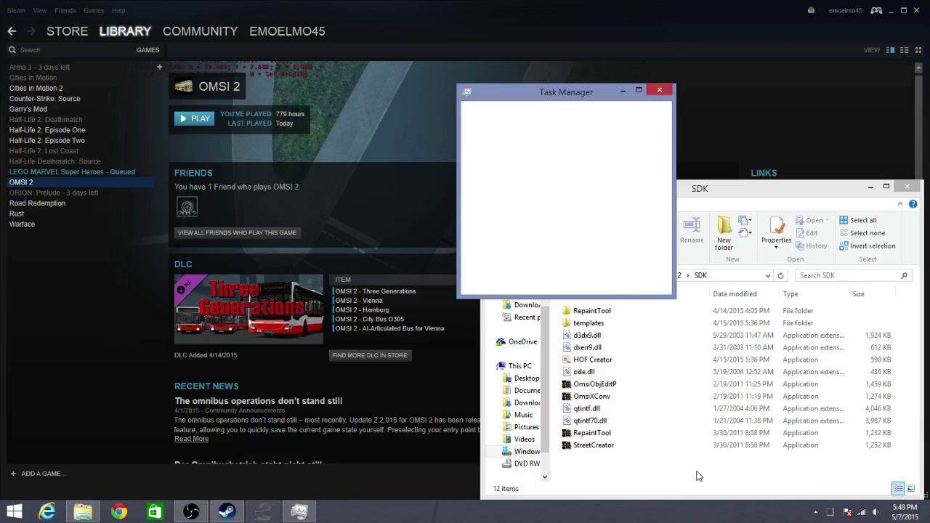
{"action": "left_click", "coordinate": [660, 89]}
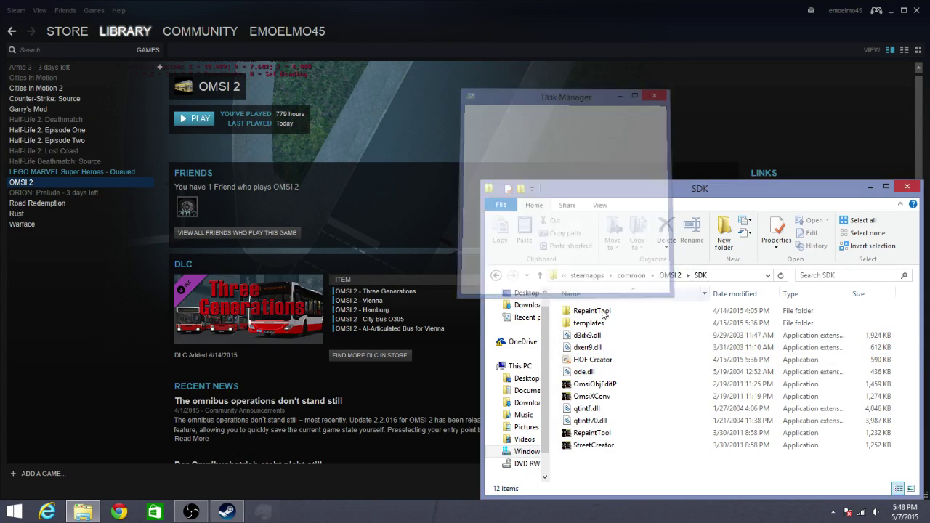
Launch HOF Creator from the SDK folder and create a new HOF file based on the SD200/SD202 Template.
{"action": "left_click", "coordinate": [602, 359]}
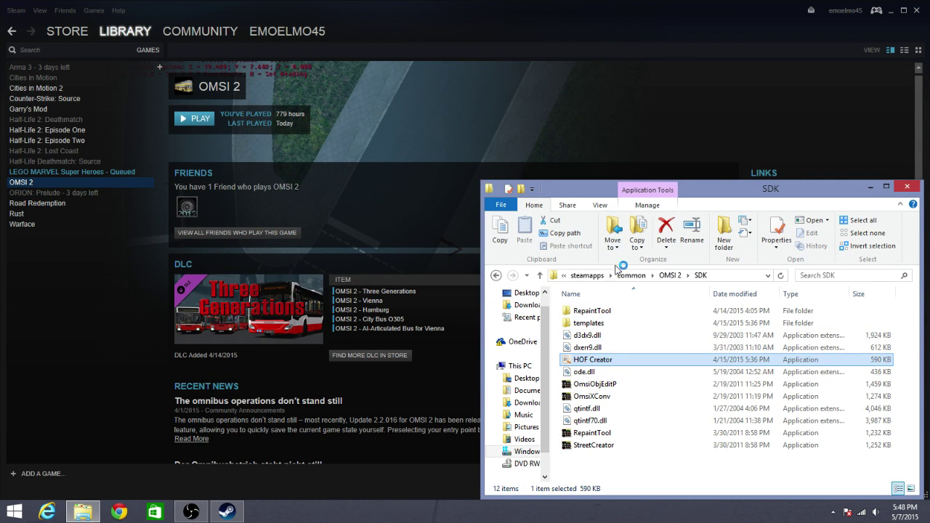
{"action": "key", "text": "Return"}
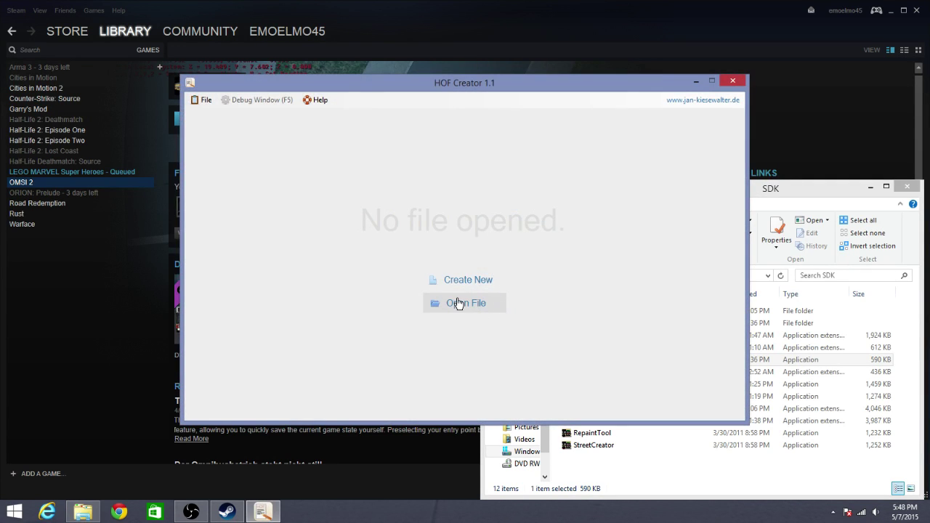
{"action": "left_click", "coordinate": [457, 282]}
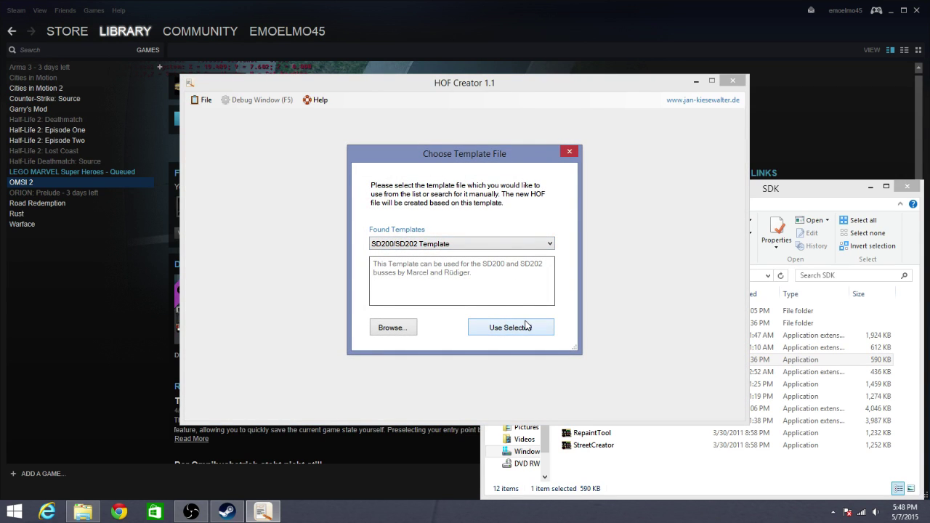
{"action": "left_click", "coordinate": [543, 245]}
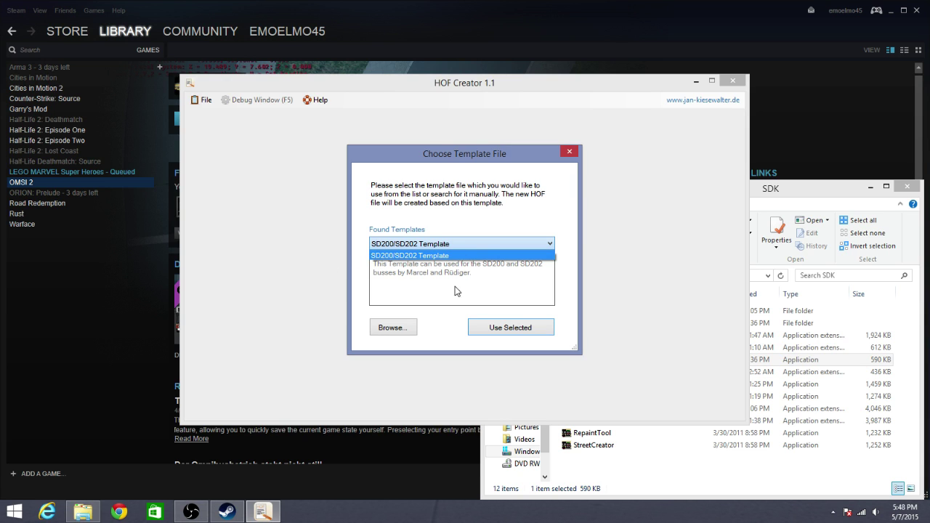
{"action": "left_click", "coordinate": [520, 329]}
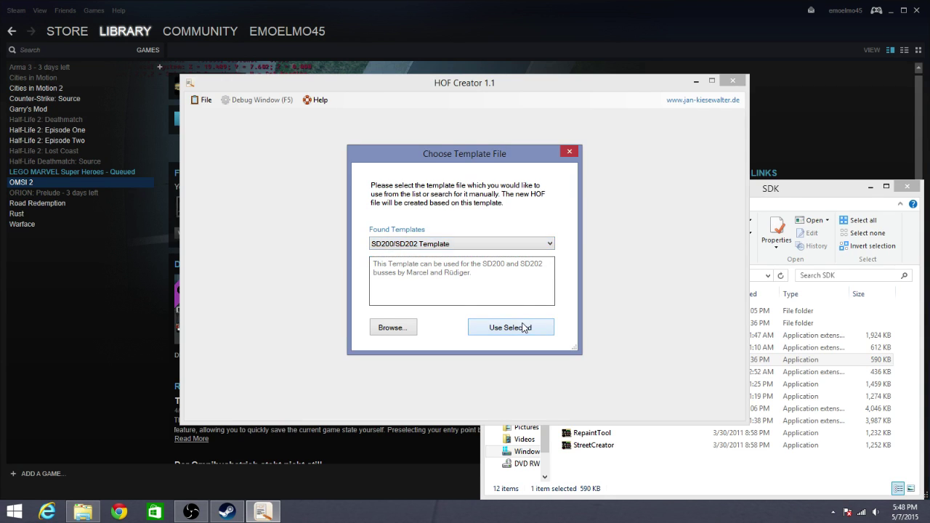
{"action": "left_click", "coordinate": [522, 327]}
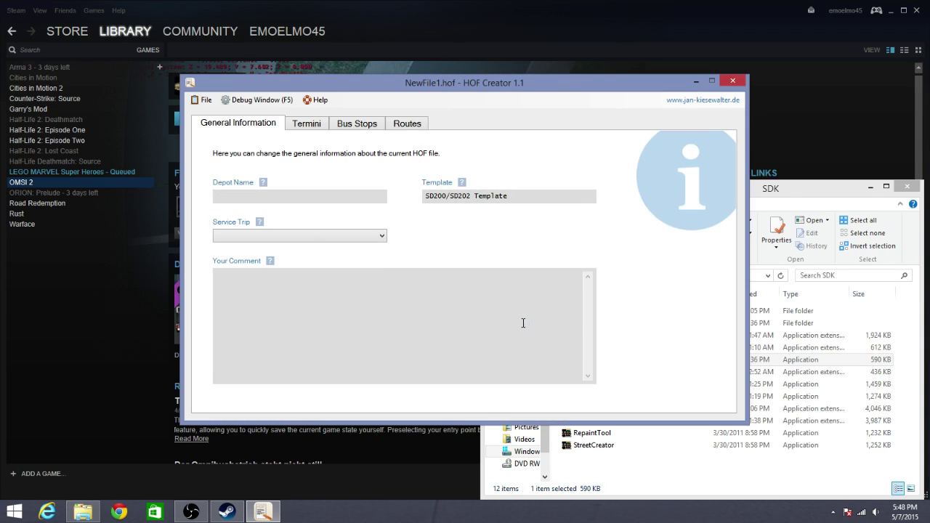
Set the depot name of the new HOF file to Richmond.
{"action": "left_click", "coordinate": [291, 193]}
{"action": "type", "text": "Rich"}
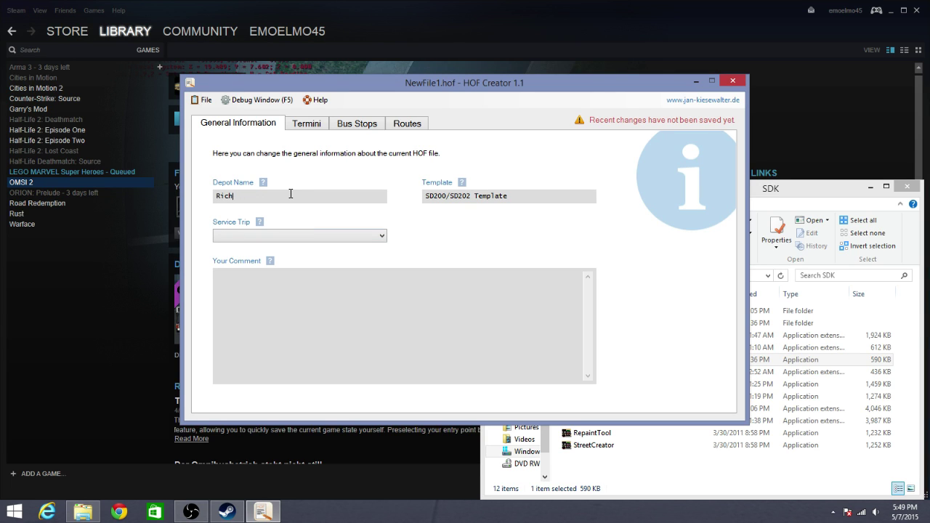
{"action": "type", "text": "mond"}
Add a terminus named Out Of Service and mark it as passengers forbidden.
{"action": "left_click", "coordinate": [321, 128]}
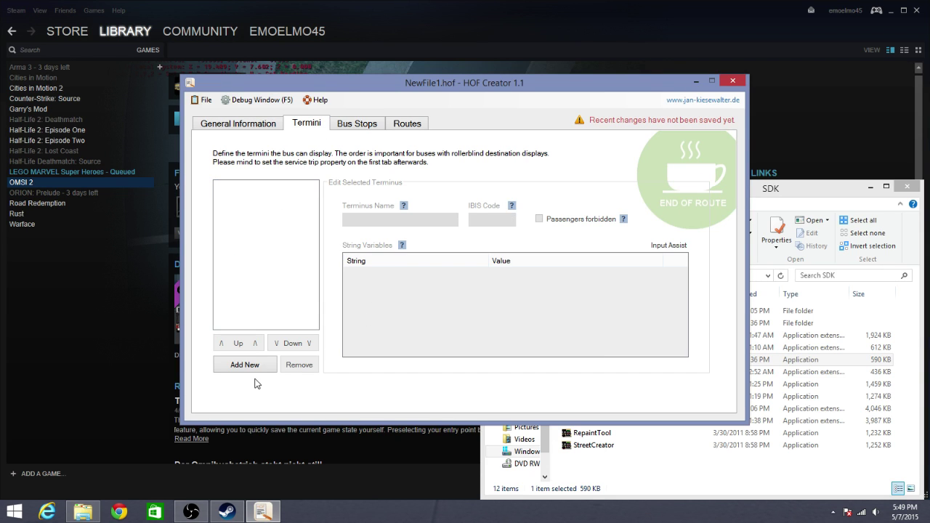
{"action": "left_click", "coordinate": [259, 369]}
{"action": "triple_click", "coordinate": [434, 220]}
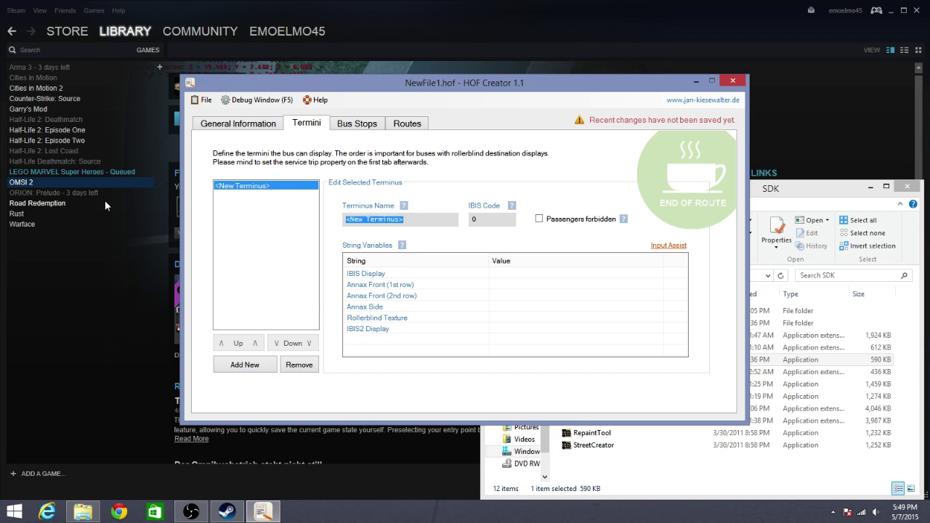
{"action": "type", "text": "Out"}
{"action": "type", "text": " 0"}
{"action": "key", "text": "Return"}
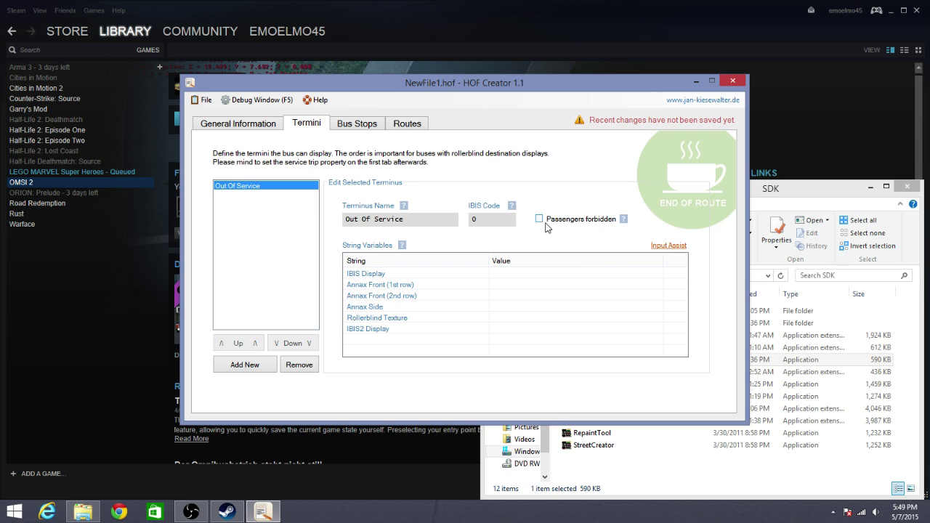
Start the input assist for Out Of Service and set its IBIS Display string to OUT OF SERVICE.
{"action": "left_click", "coordinate": [661, 245]}
{"action": "type", "text": "0"}
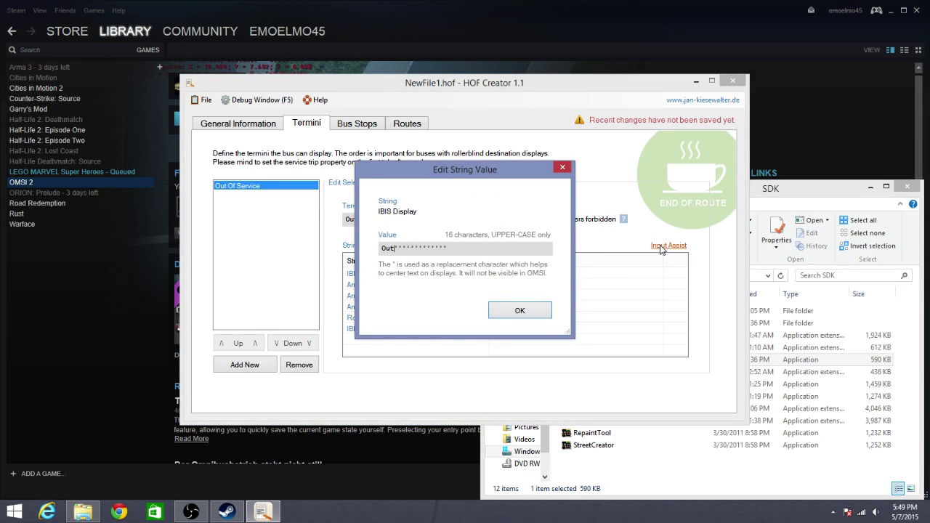
{"action": "key", "text": "BackSpace"}
{"action": "key", "text": "BackSpace"}
{"action": "key", "text": "BackSpace"}
{"action": "type", "text": "Of'Service"}
{"action": "key", "text": "Return"}
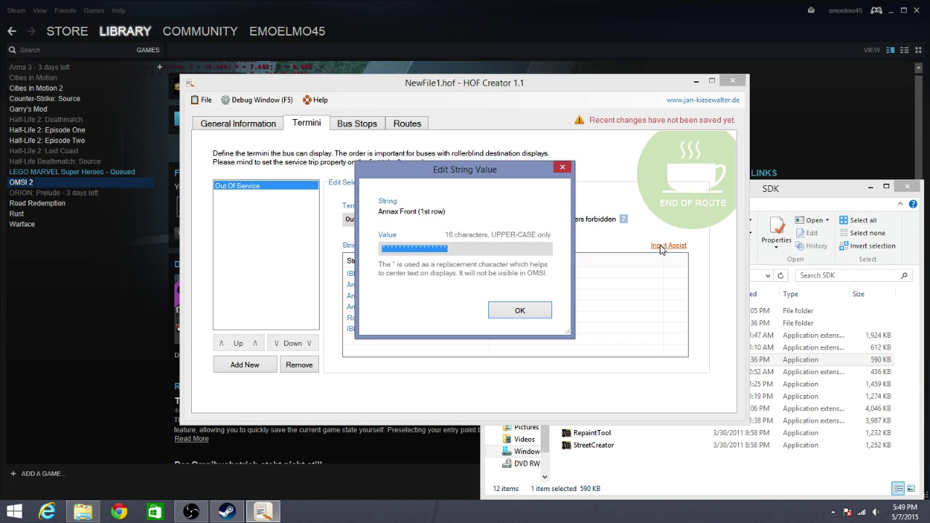
Set the Annax Front strings to OUT OF SERVICE in the first row and NEXT BUS PLEASE in the second.
{"action": "type", "text": "OUT'OFD'"}
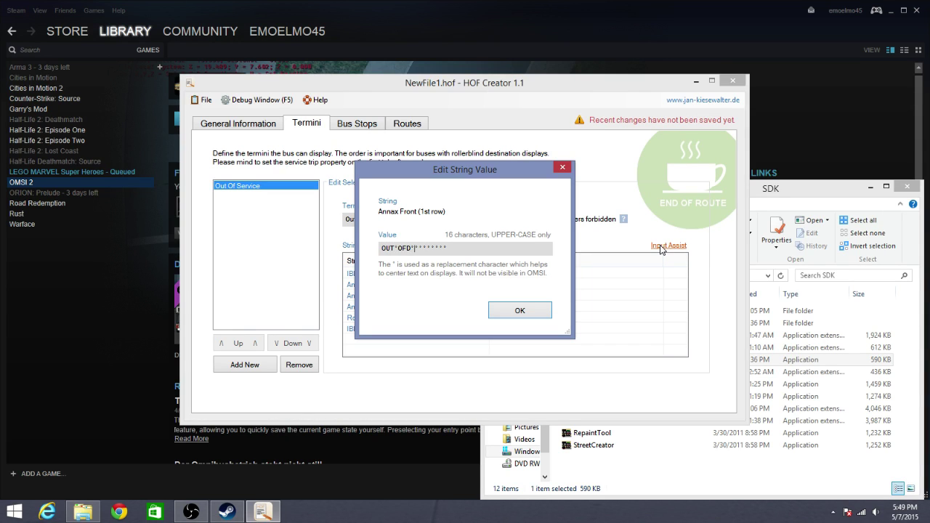
{"action": "type", "text": "SERVICE"}
{"action": "key", "text": "Return"}
{"action": "type", "text": "NEXT'BUS'PLEW"}
{"action": "key", "text": "Return"}
Leave Annax Side and Rollerblind Texture empty and set the IBIS2 Display string to Out Of Service.
{"action": "key", "text": "Return"}
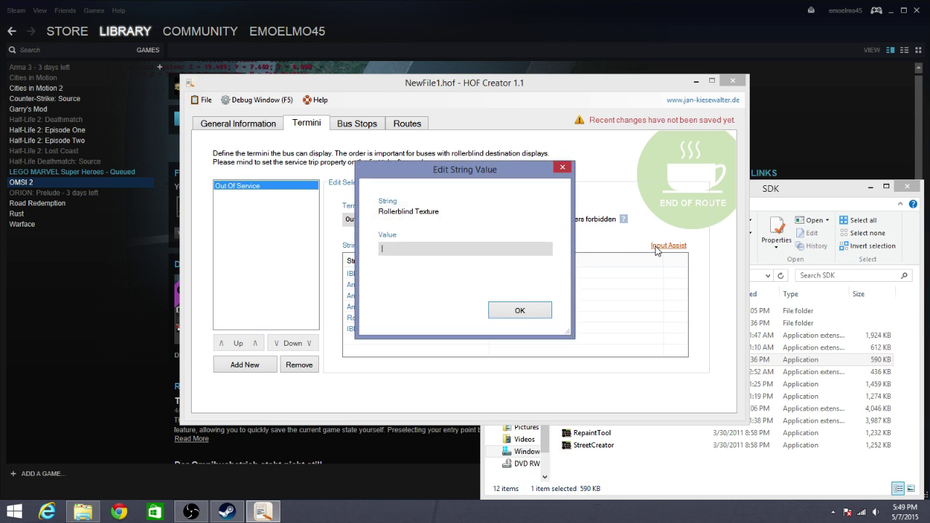
{"action": "key", "text": "Return"}
{"action": "type", "text": "Out"}
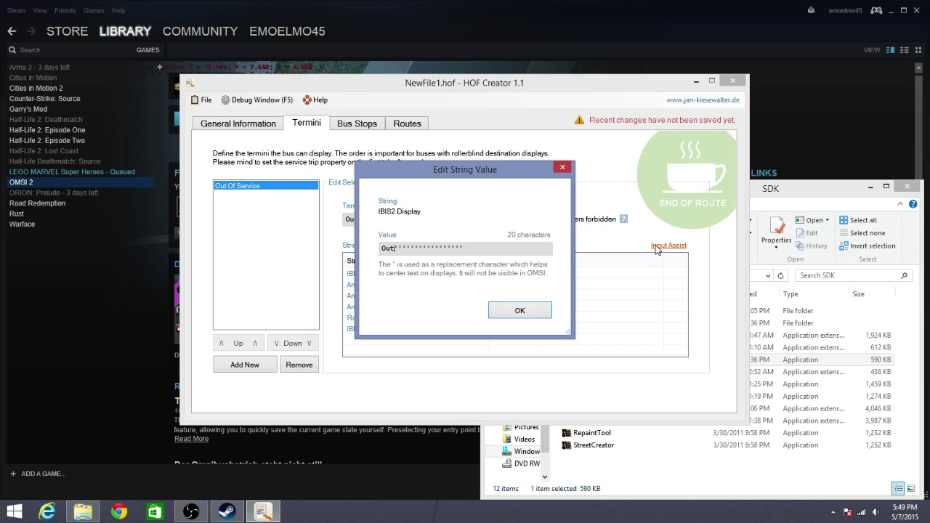
{"action": "type", "text": "'Of'Service"}
{"action": "key", "text": "Return"}
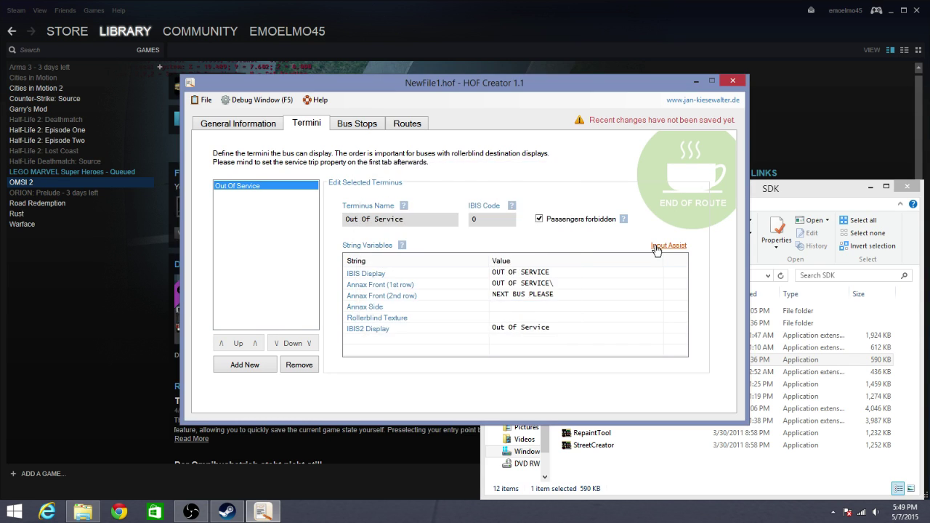
Remove the stray backslash from the Annax Front first-row string of the Out Of Service terminus.
{"action": "double_click", "coordinate": [521, 284]}
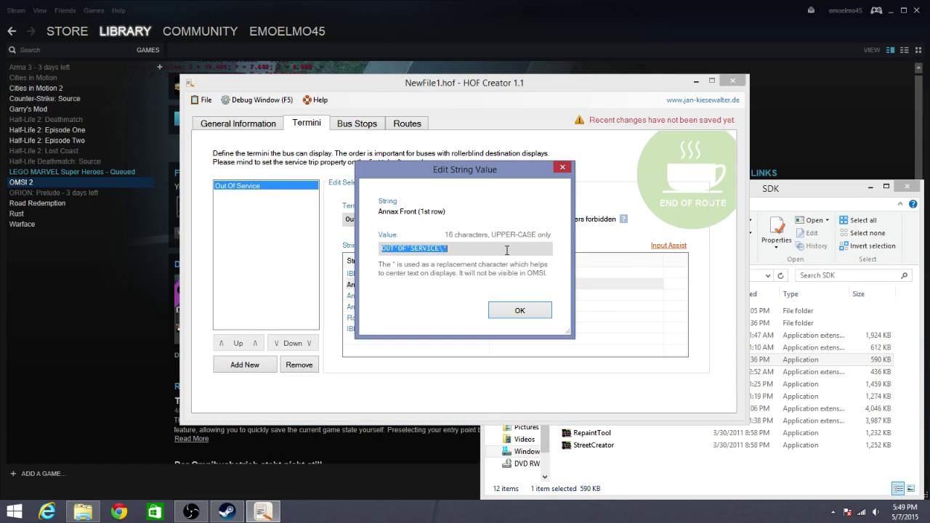
{"action": "left_click", "coordinate": [506, 250]}
{"action": "key", "text": "BackSpace"}
{"action": "key", "text": "BackSpace"}
{"action": "key", "text": "Return"}
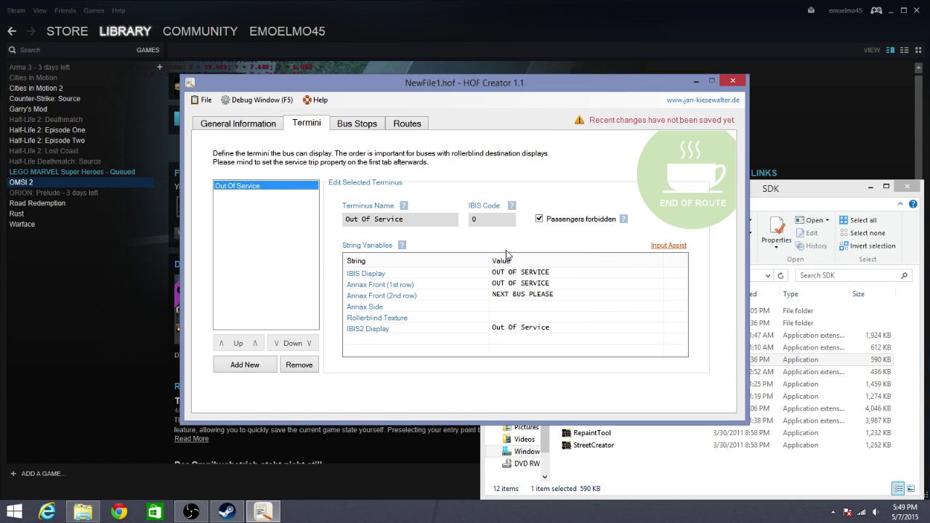
Set the IBIS code of the Out Of Service terminus to 1.
{"action": "left_click", "coordinate": [484, 219]}
{"action": "key", "text": "BackSpace"}
{"action": "type", "text": "1"}
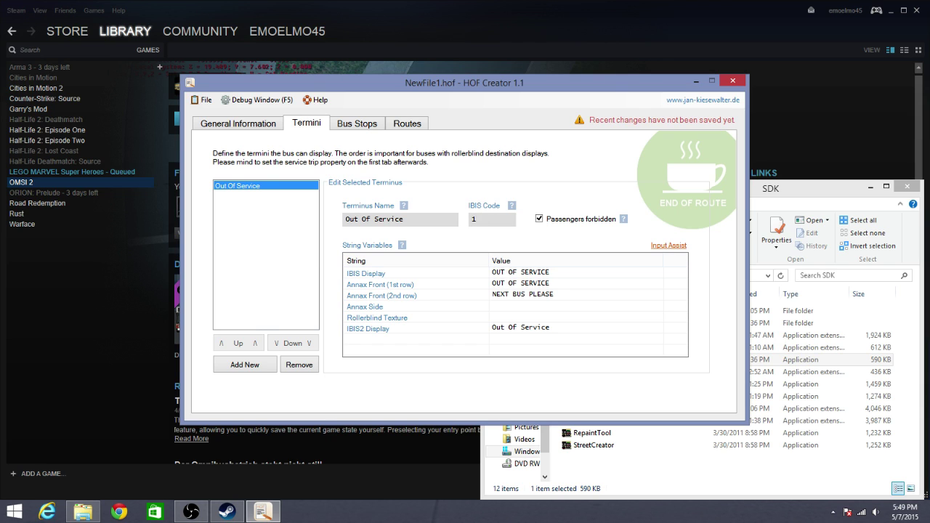
Add a passengers-forbidden terminus named Empty and move Out Of Service below it in the termini list.
{"action": "left_click", "coordinate": [251, 365]}
{"action": "type", "text": "E"}
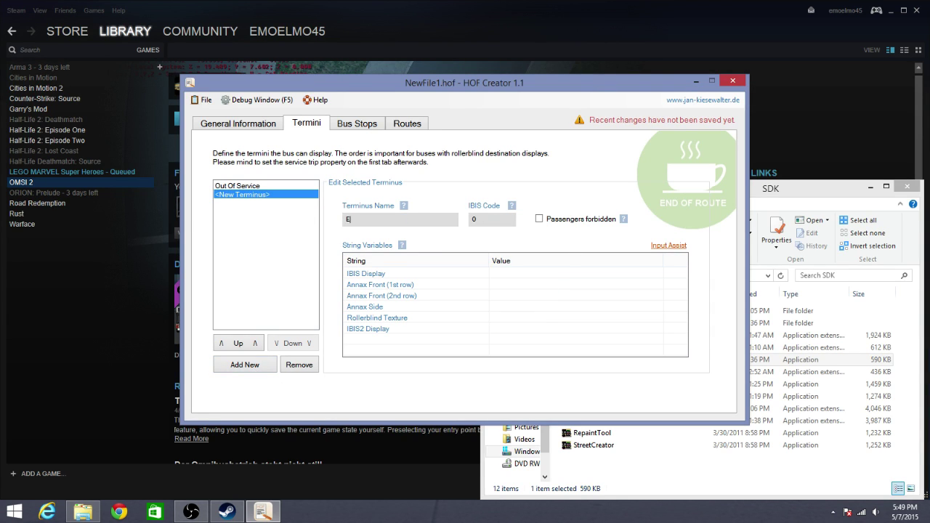
{"action": "type", "text": "mpty"}
{"action": "key", "text": "Return"}
{"action": "left_click", "coordinate": [539, 218]}
{"action": "left_click", "coordinate": [279, 187]}
{"action": "left_click", "coordinate": [290, 343]}
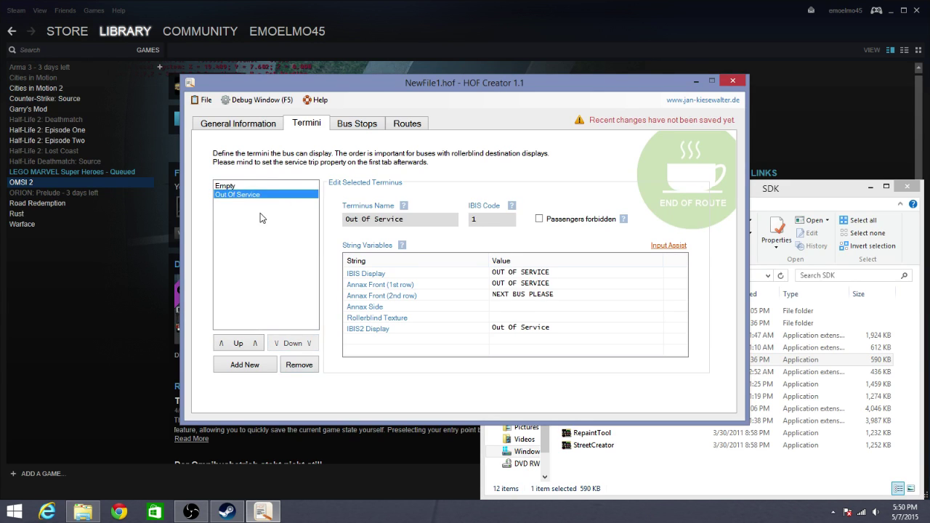
Add a terminus named JohnStreet with IBIS code 10.
{"action": "left_click", "coordinate": [243, 369]}
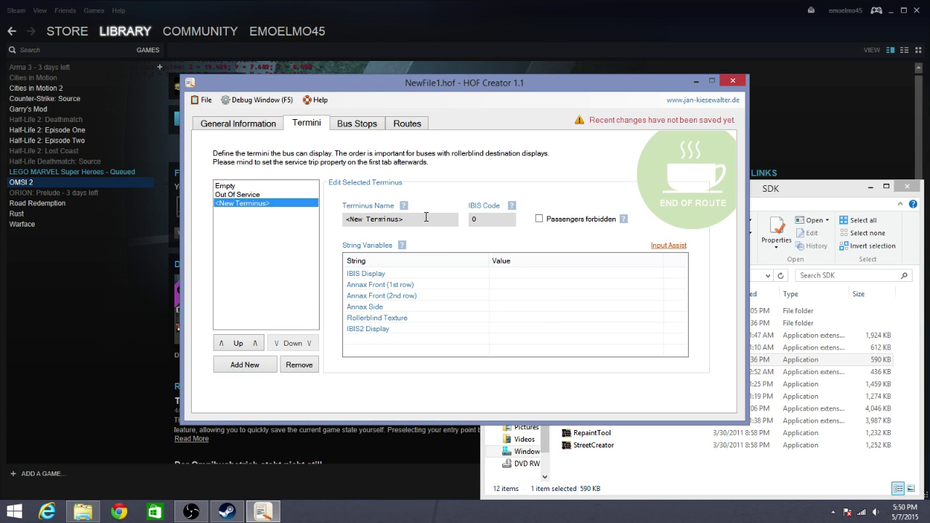
{"action": "left_click", "coordinate": [423, 218]}
{"action": "key", "text": "BackSpace"}
{"action": "type", "text": "John"}
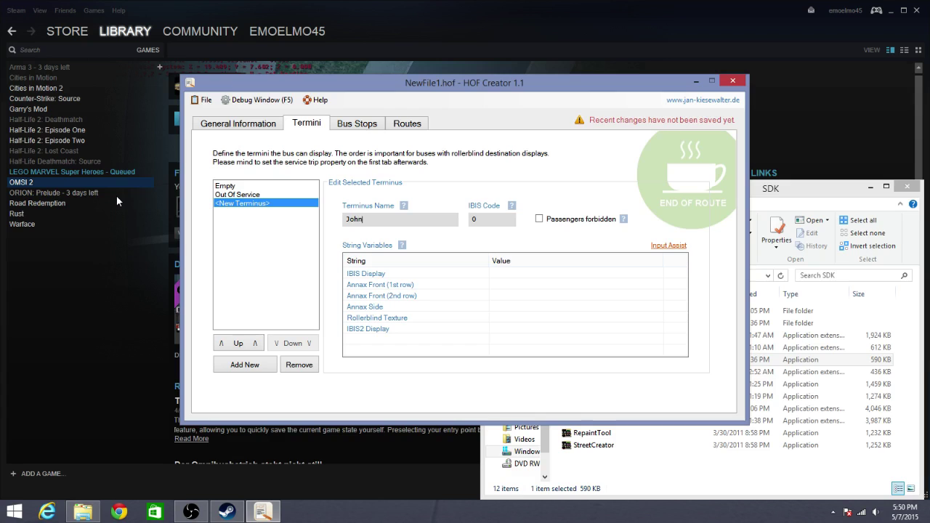
{"action": "type", "text": "Street"}
{"action": "key", "text": "Tab"}
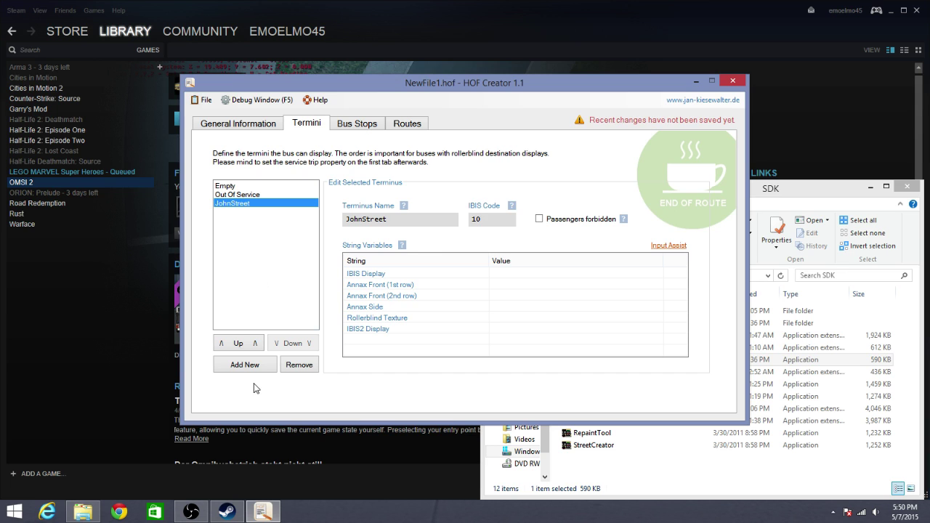
Add a terminus named RichmondBC with IBIS code 11.
{"action": "left_click", "coordinate": [260, 364]}
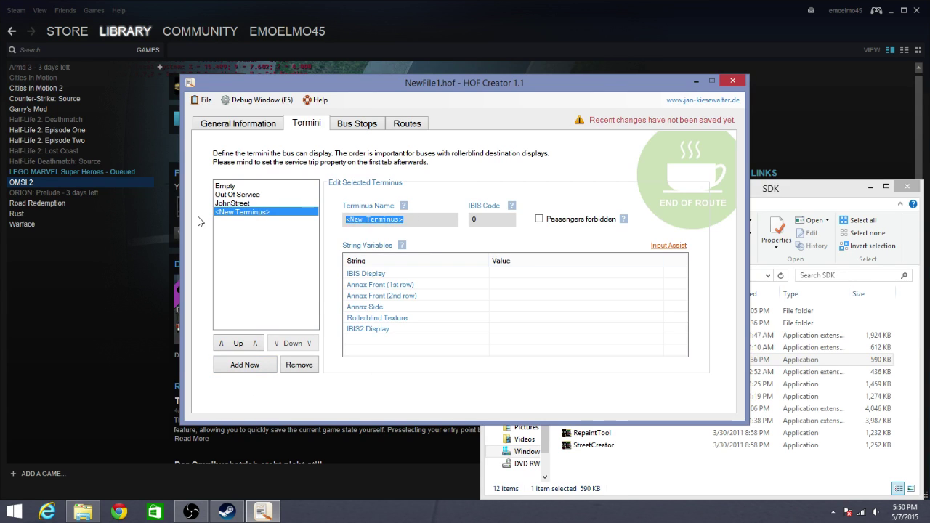
{"action": "key", "text": "BackSpace"}
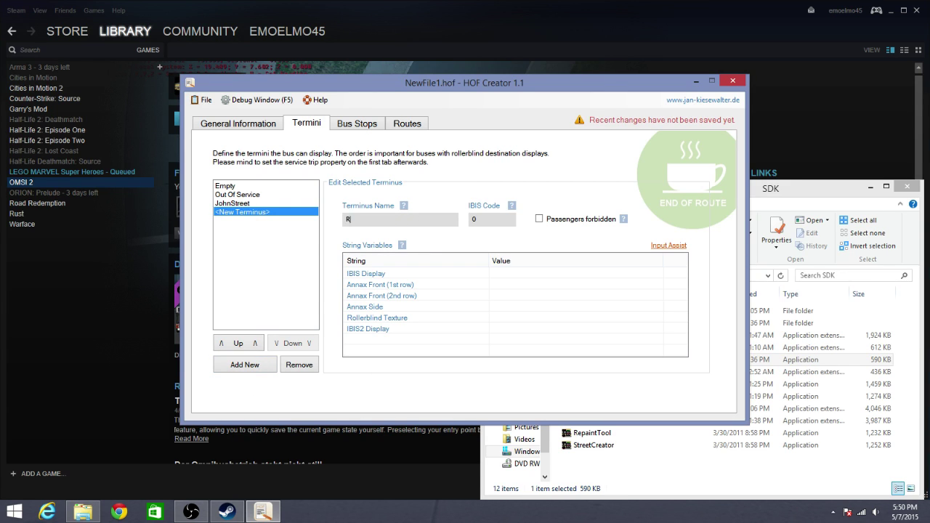
{"action": "type", "text": "Richo"}
{"action": "key", "text": "BackSpace"}
{"action": "type", "text": "mondBC"}
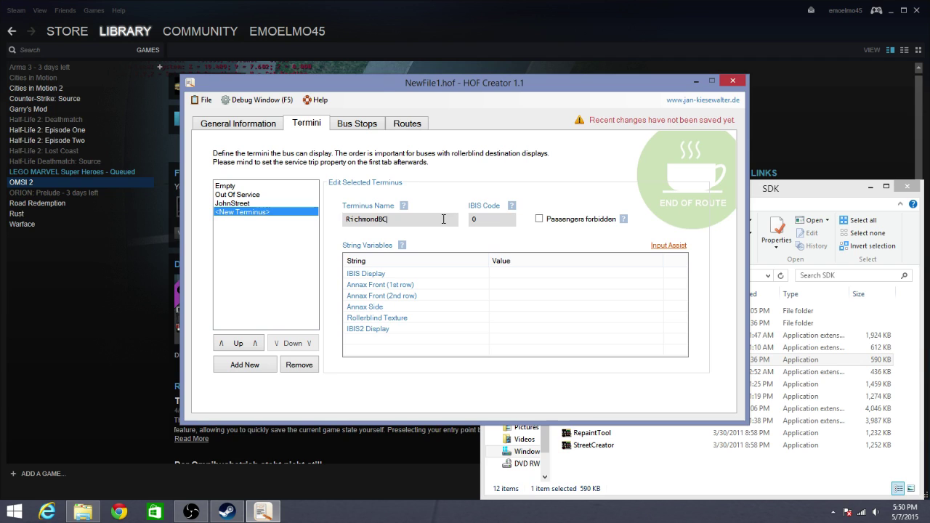
{"action": "key", "text": "Tab"}
{"action": "type", "text": "11"}
Start the input assist for the JohnStreet terminus and set its IBIS Display string to JOHNSTREET.
{"action": "left_click", "coordinate": [239, 203]}
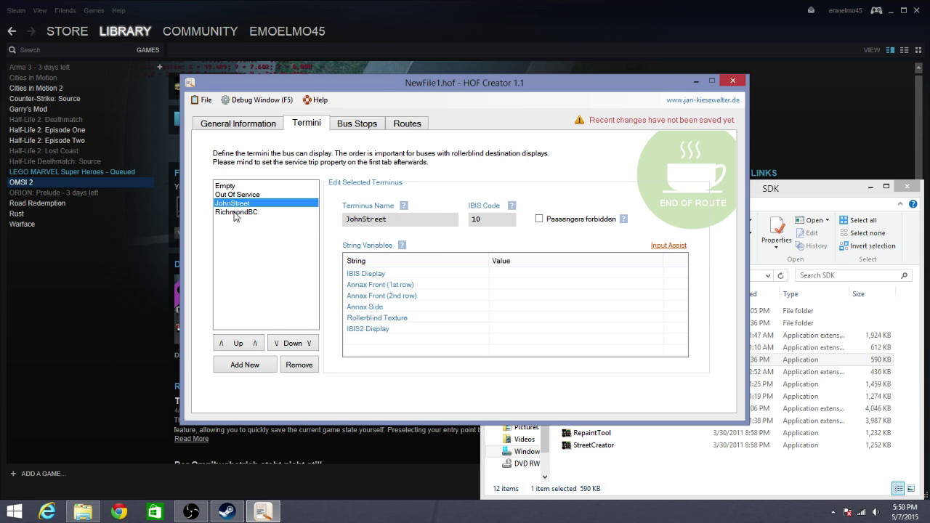
{"action": "left_click", "coordinate": [236, 212]}
{"action": "left_click", "coordinate": [247, 204]}
{"action": "left_click", "coordinate": [668, 246]}
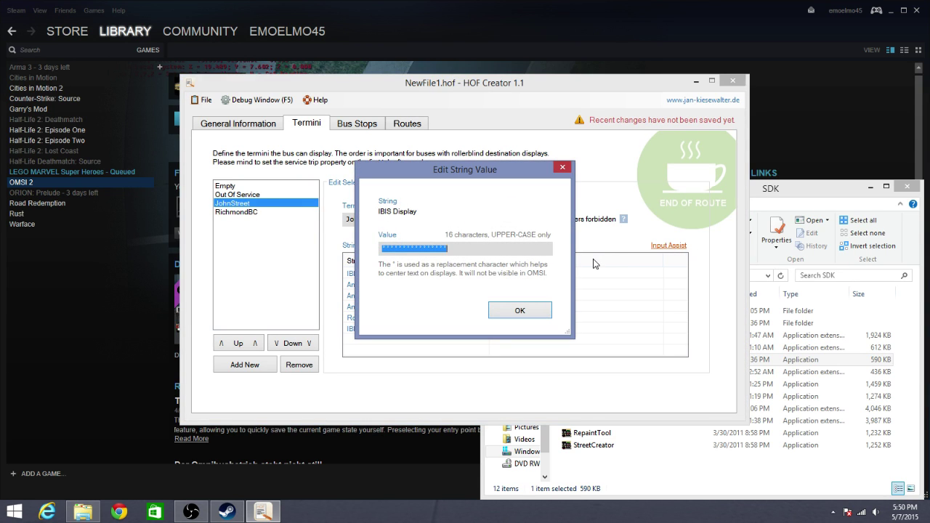
{"action": "type", "text": "JohnSt"}
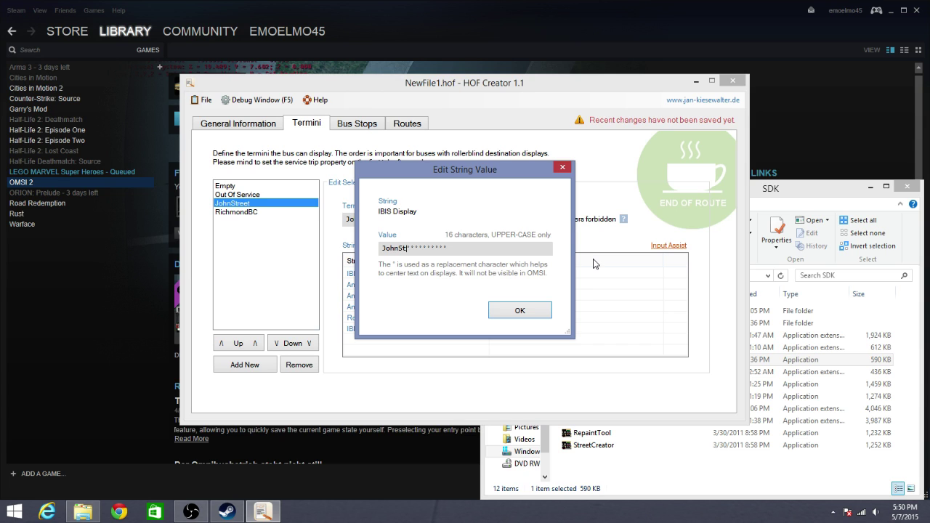
{"action": "type", "text": "ree"}
{"action": "key", "text": "Return"}
Set JohnStreet's Annax Front first row to JOHN STREET, leaving the second row, Annax Side and Rollerblind Texture empty.
{"action": "type", "text": "Jo"}
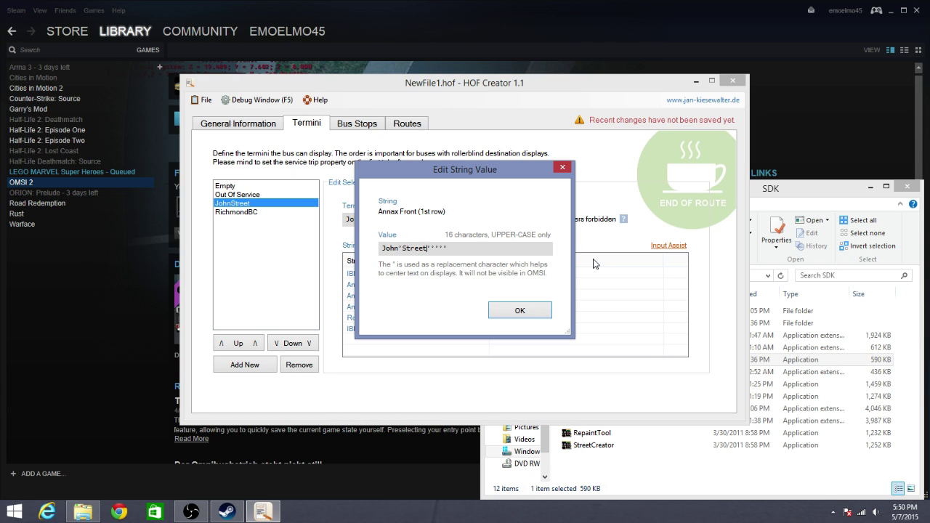
{"action": "key", "text": "Return"}
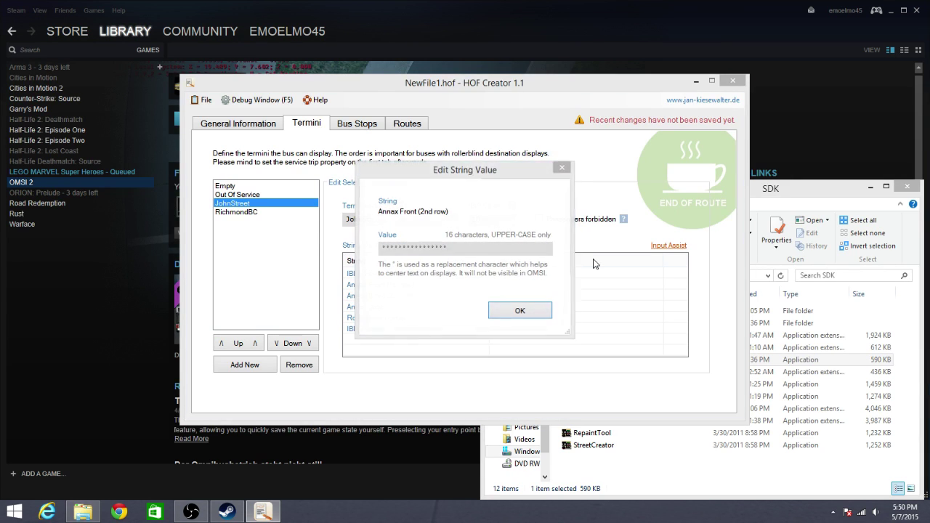
{"action": "key", "text": "Return"}
{"action": "key", "text": "Return"}
{"action": "key", "text": "Return"}
Set the IBIS2 Display string of the JohnStreet terminus to JohnStreet.
{"action": "type", "text": "JOHN"}
{"action": "key", "text": "BackSpace"}
{"action": "key", "text": "BackSpace"}
{"action": "key", "text": "BackSpace"}
{"action": "key", "text": "BackSpace"}
{"action": "key", "text": "BackSpace"}
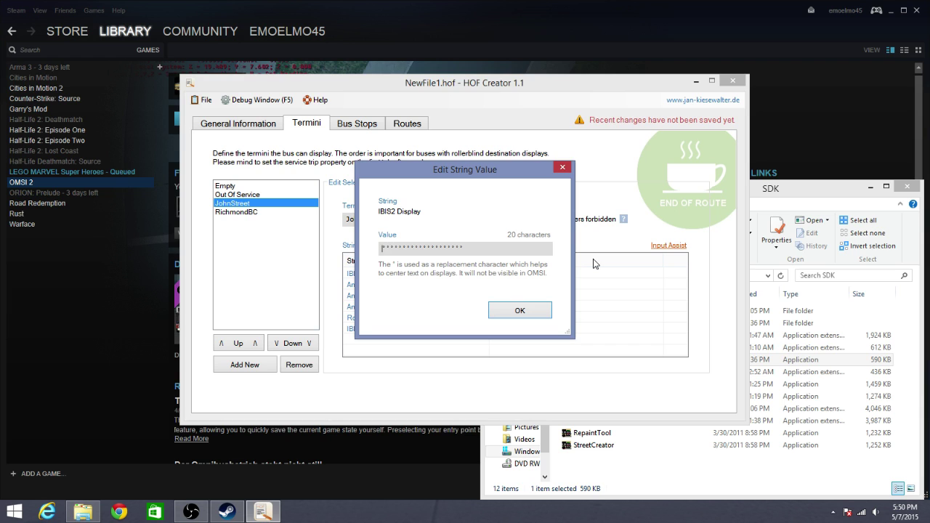
{"action": "type", "text": "jO"}
{"action": "key", "text": "BackSpace"}
{"action": "type", "text": "JohnStreet"}
{"action": "key", "text": "Return"}
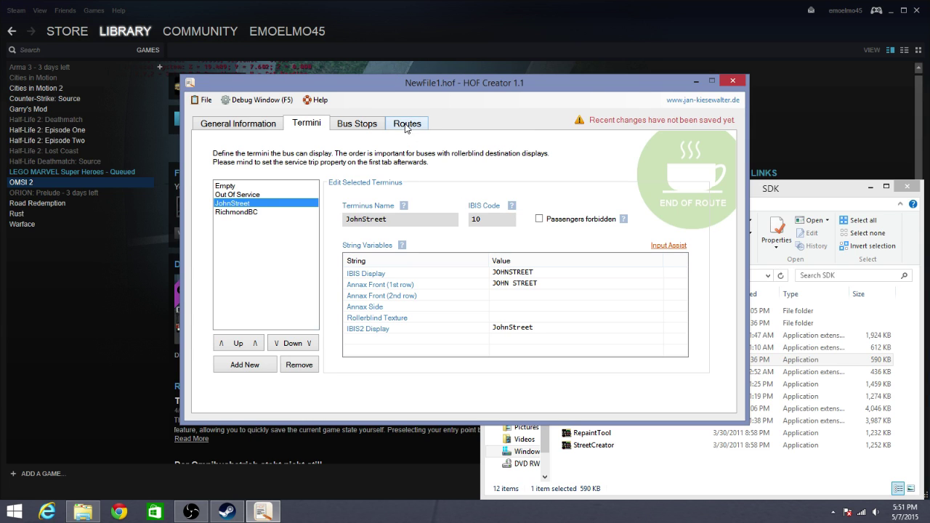
{"action": "left_click", "coordinate": [266, 211]}
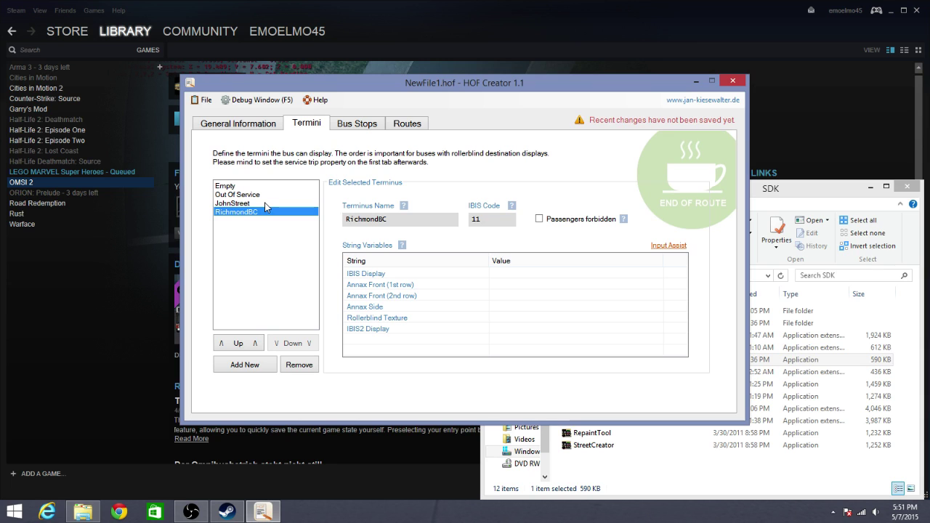
{"action": "left_click", "coordinate": [258, 203]}
{"action": "left_click", "coordinate": [256, 211]}
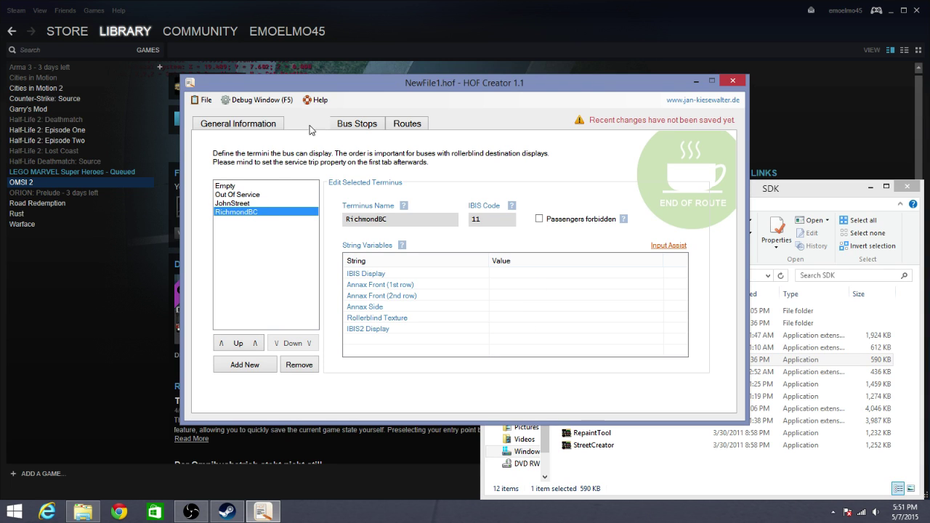
Add a route with line 046 and route number 01, and set its terminus display to JohnStreet.
{"action": "left_click", "coordinate": [405, 125]}
{"action": "left_click", "coordinate": [270, 364]}
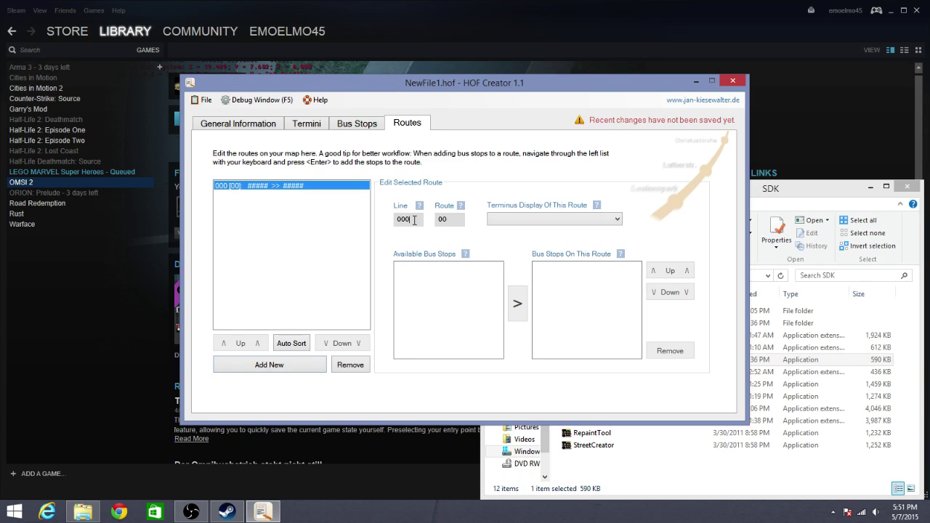
{"action": "key", "text": "BackSpace"}
{"action": "key", "text": "BackSpace"}
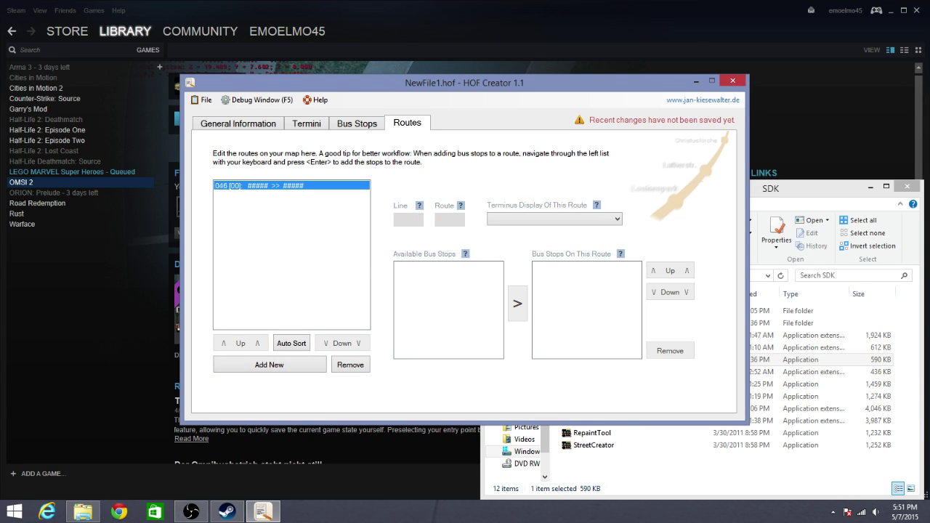
{"action": "left_click", "coordinate": [455, 218]}
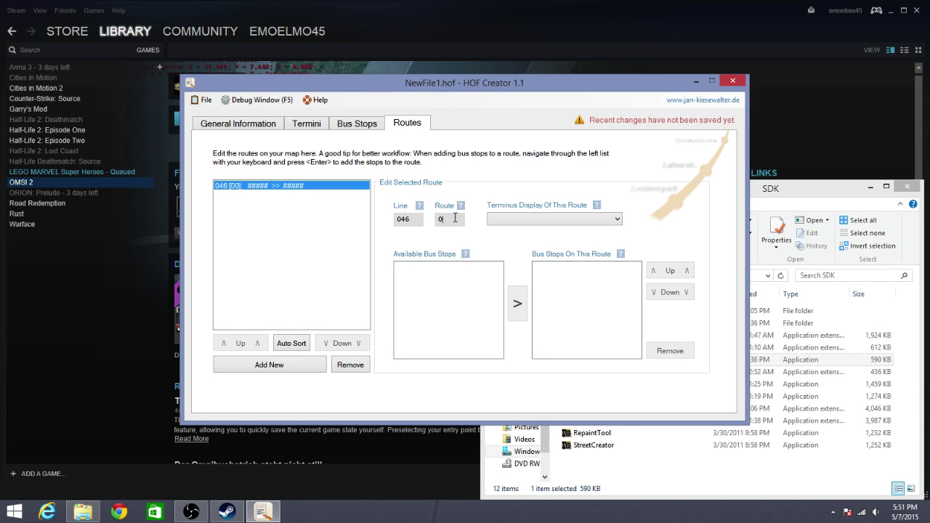
{"action": "type", "text": "1"}
{"action": "left_click", "coordinate": [539, 218]}
{"action": "left_click", "coordinate": [534, 249]}
Add a second route with line 046 and route number 02, and set its terminus display to RichmondBC.
{"action": "left_click", "coordinate": [273, 365]}
{"action": "double_click", "coordinate": [408, 221]}
{"action": "type", "text": "046"}
{"action": "double_click", "coordinate": [455, 220]}
{"action": "type", "text": "02"}
{"action": "left_click", "coordinate": [501, 219]}
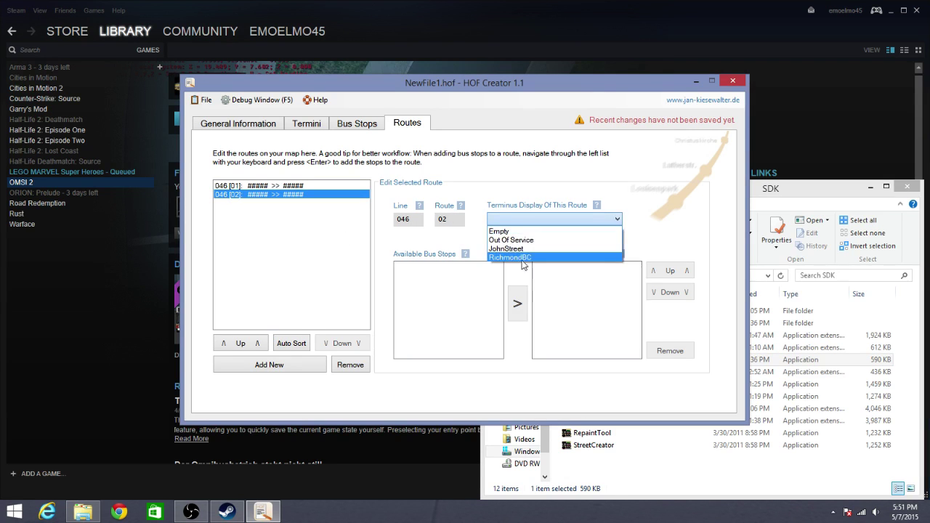
{"action": "left_click", "coordinate": [523, 259]}
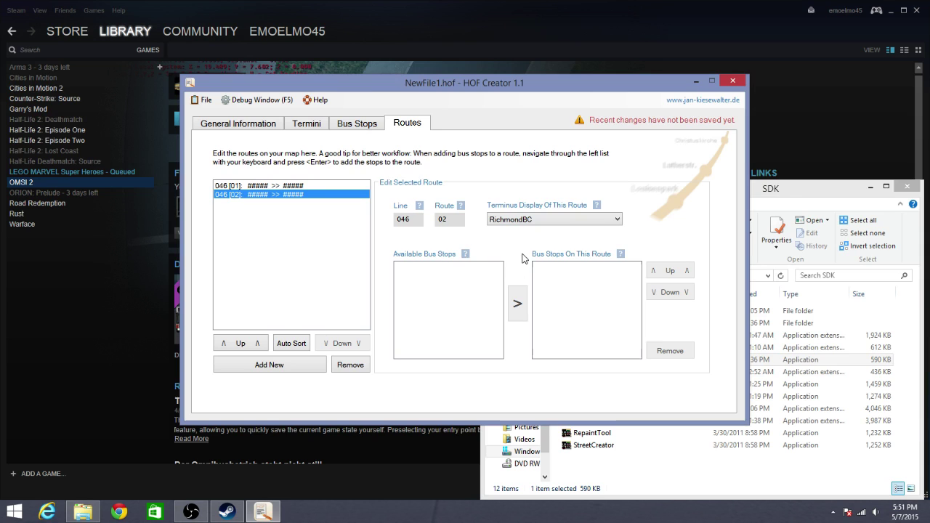
Add five new bus stop entries to the map's bus stop list.
{"action": "left_click", "coordinate": [355, 124]}
{"action": "left_click", "coordinate": [263, 366]}
{"action": "left_click", "coordinate": [263, 366]}
{"action": "left_click", "coordinate": [263, 366]}
{"action": "left_click", "coordinate": [263, 365]}
{"action": "left_click", "coordinate": [263, 365]}
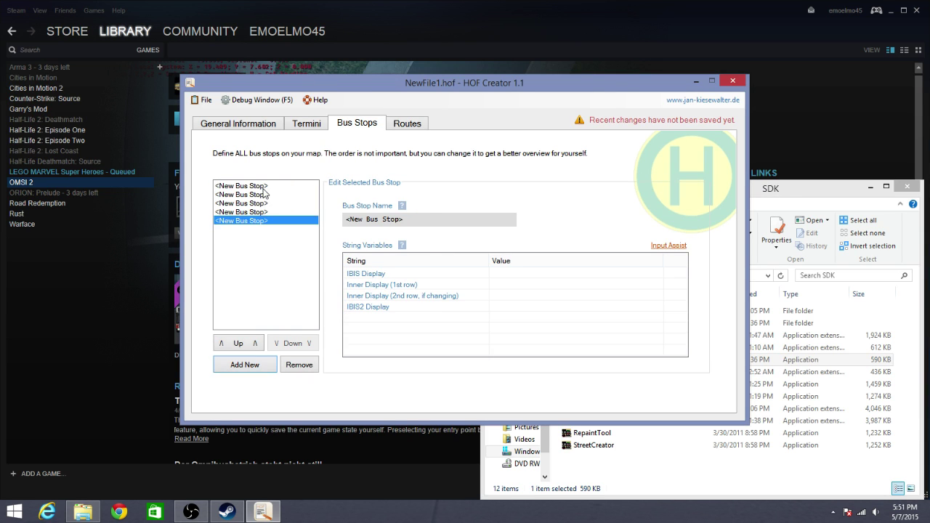
Rename the first bus stop in the list as RichmondBC.
{"action": "left_click", "coordinate": [266, 186]}
{"action": "left_click_drag", "start_coordinate": [406, 218], "coordinate": [23, 226]}
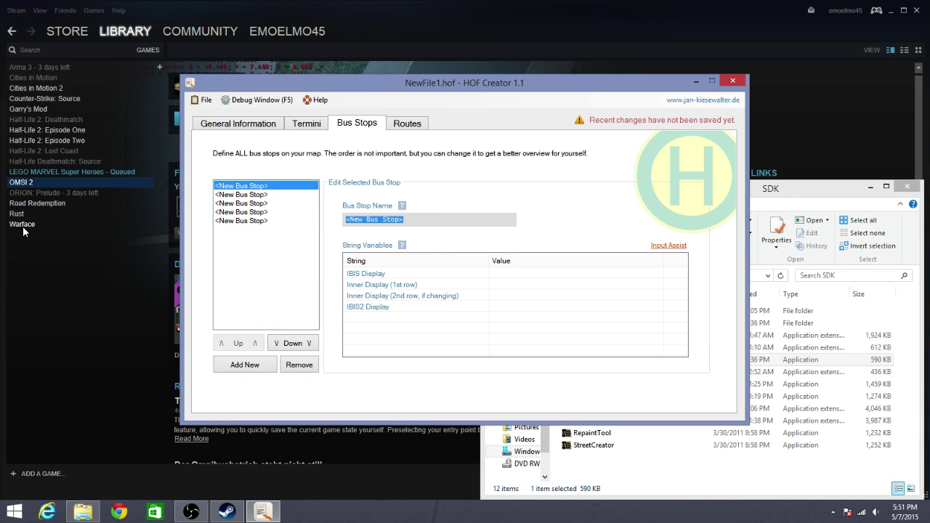
{"action": "key", "text": "BackSpace"}
{"action": "type", "text": "RichmondBC"}
Start the input assist for the RichmondBC bus stop and set its IBIS Display string to RICHMOND BUS STN.
{"action": "left_click", "coordinate": [664, 246]}
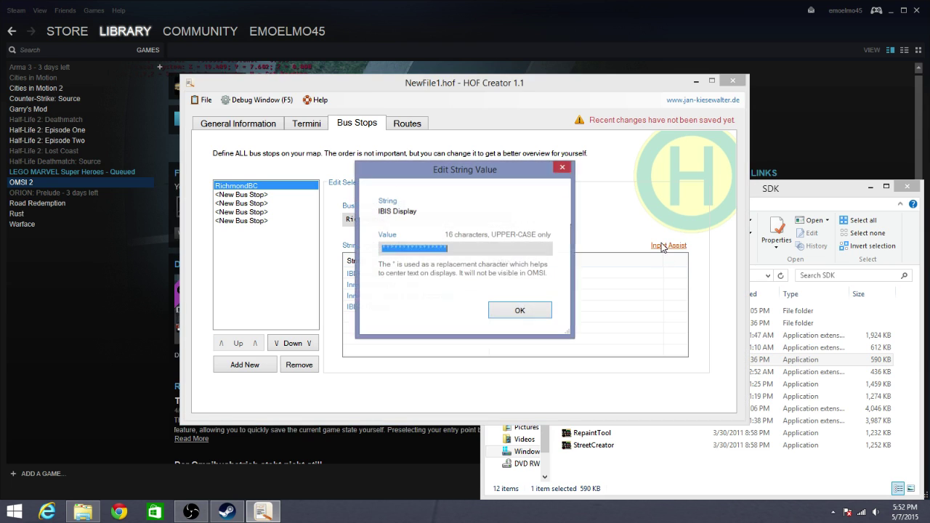
{"action": "type", "text": "Richo"}
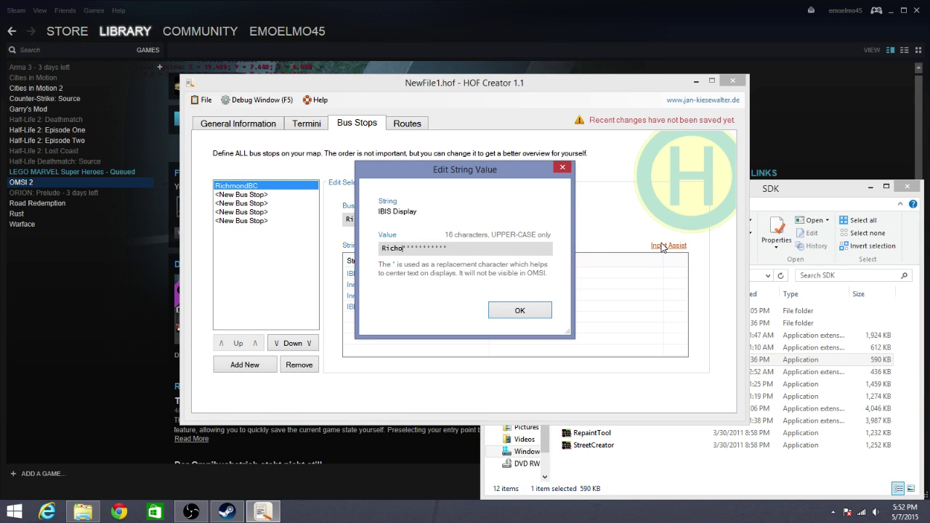
{"action": "type", "text": "m"}
{"action": "key", "text": "BackSpace"}
{"action": "key", "text": "BackSpace"}
{"action": "type", "text": "mond Bus"}
{"action": "key", "text": "Return"}
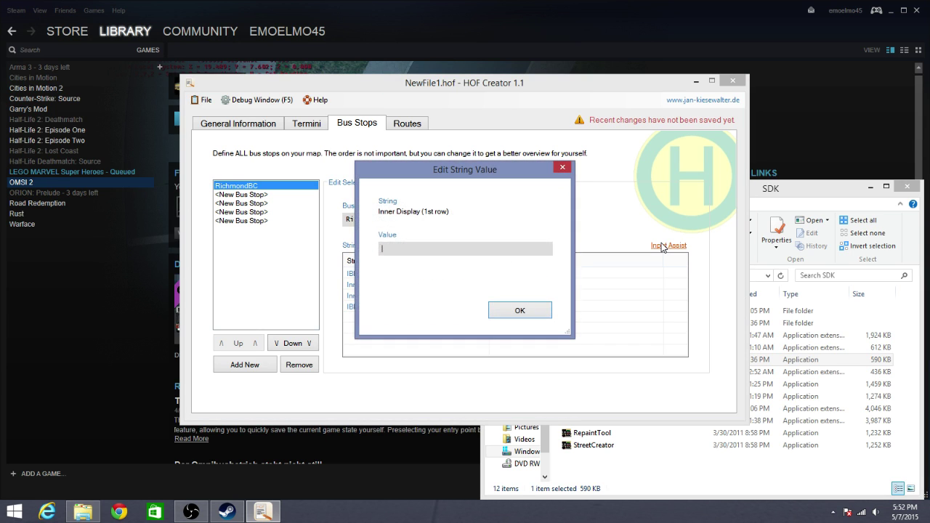
Set RichmondBC's Inner Display first row to Richmond Bus Station and leave the input assist.
{"action": "type", "text": "Richommond Bus Sta"}
{"action": "key", "text": "BackSpace"}
{"action": "key", "text": "BackSpace"}
{"action": "type", "text": "tati"}
{"action": "key", "text": "Return"}
{"action": "left_click", "coordinate": [561, 167]}
Set the IBIS2 Display string of the RichmondBC bus stop to RBC.
{"action": "left_click", "coordinate": [500, 306]}
{"action": "double_click", "coordinate": [500, 306]}
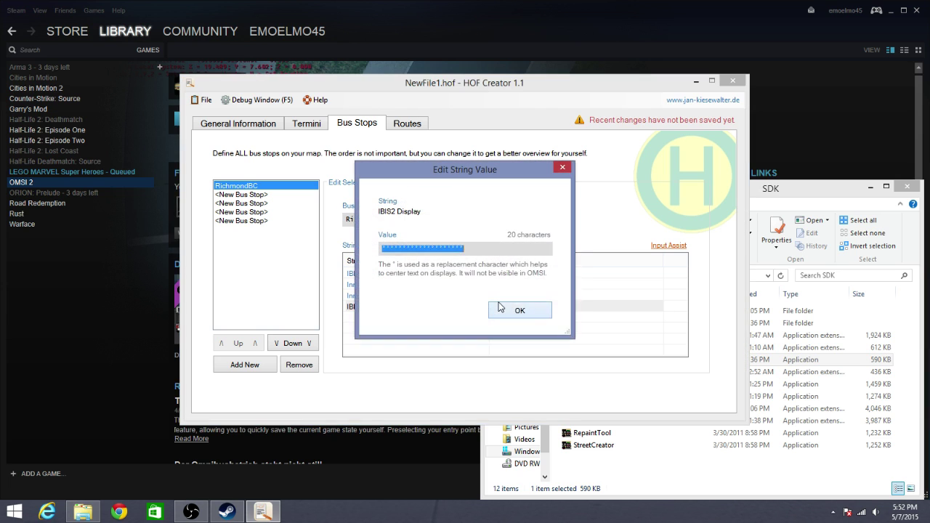
{"action": "type", "text": "RBC"}
{"action": "left_click", "coordinate": [501, 309]}
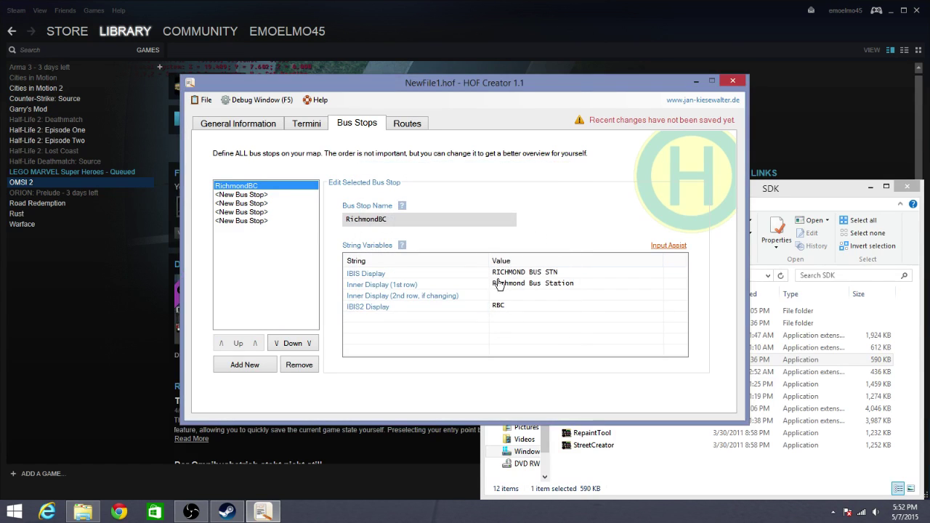
Rename the second bus stop in the list as JohnStreet.
{"action": "left_click", "coordinate": [234, 195]}
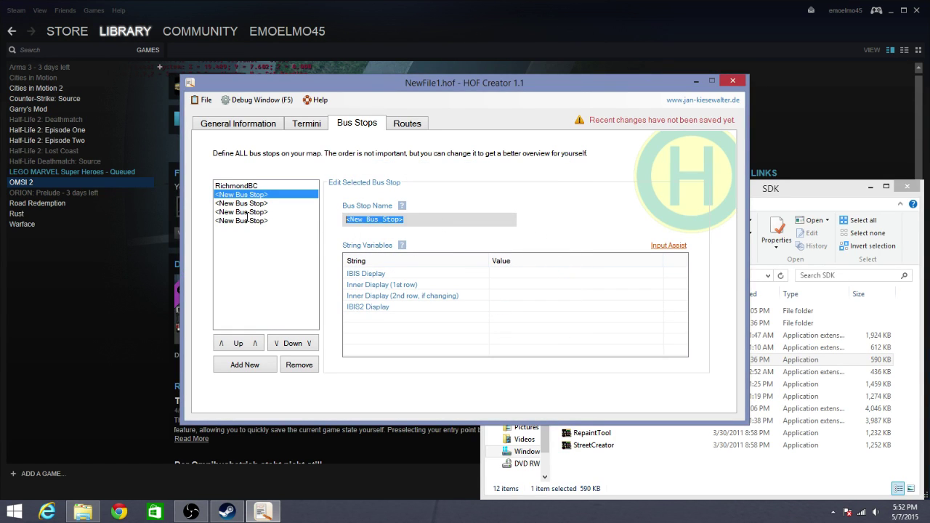
{"action": "type", "text": "j0HNsTREE"}
{"action": "key", "text": "BackSpace"}
{"action": "key", "text": "BackSpace"}
{"action": "key", "text": "BackSpace"}
{"action": "key", "text": "BackSpace"}
{"action": "key", "text": "BackSpace"}
{"action": "key", "text": "BackSpace"}
{"action": "key", "text": "BackSpace"}
{"action": "key", "text": "BackSpace"}
{"action": "key", "text": "BackSpace"}
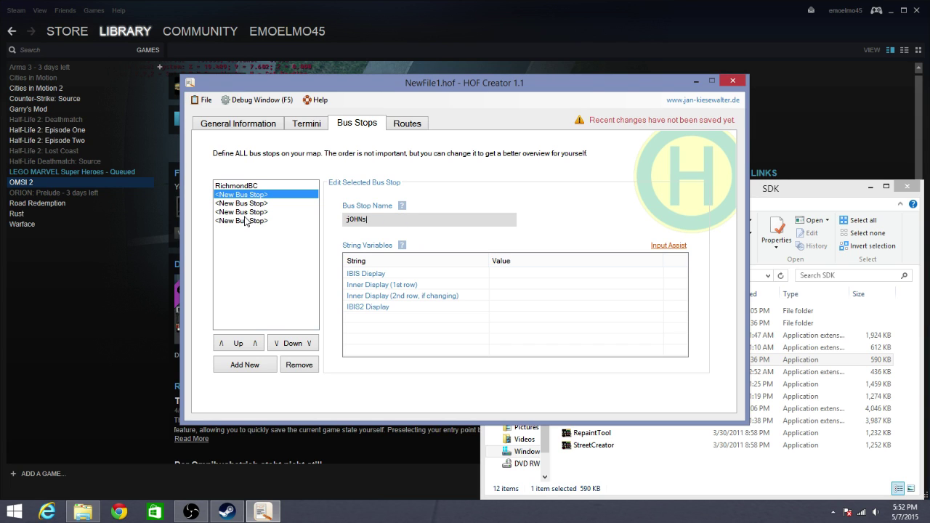
{"action": "type", "text": "jO"}
{"action": "key", "text": "BackSpace"}
{"action": "key", "text": "BackSpace"}
{"action": "type", "text": "JohnStre"}
{"action": "key", "text": "Return"}
Set the JohnStreet bus stop's IBIS Display to JOHNSTREET and its Inner Display first row to John Street using the input assist.
{"action": "left_click", "coordinate": [657, 245]}
{"action": "type", "text": "Jo"}
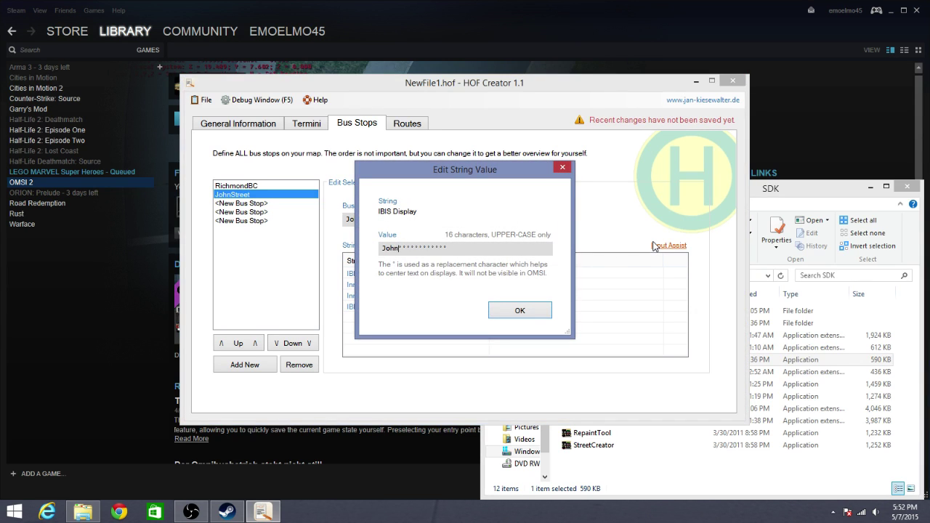
{"action": "key", "text": "Return"}
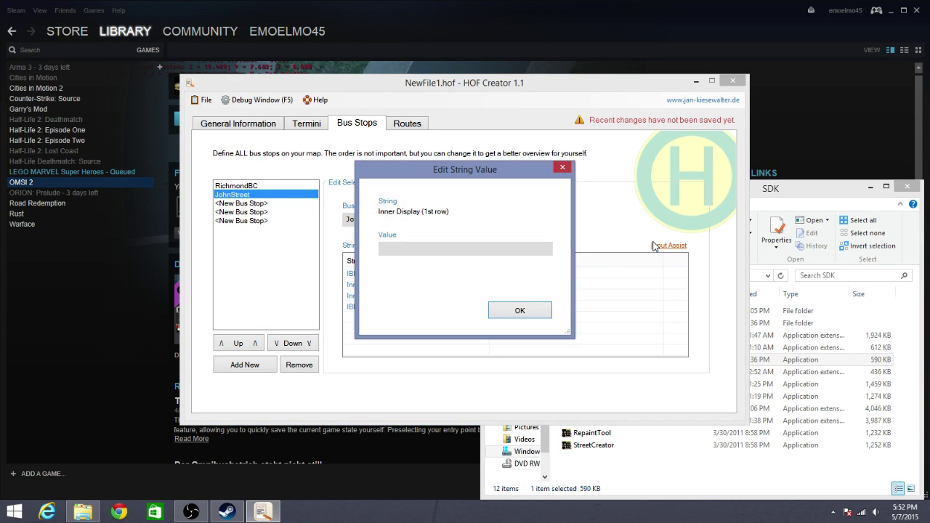
{"action": "type", "text": "John Street"}
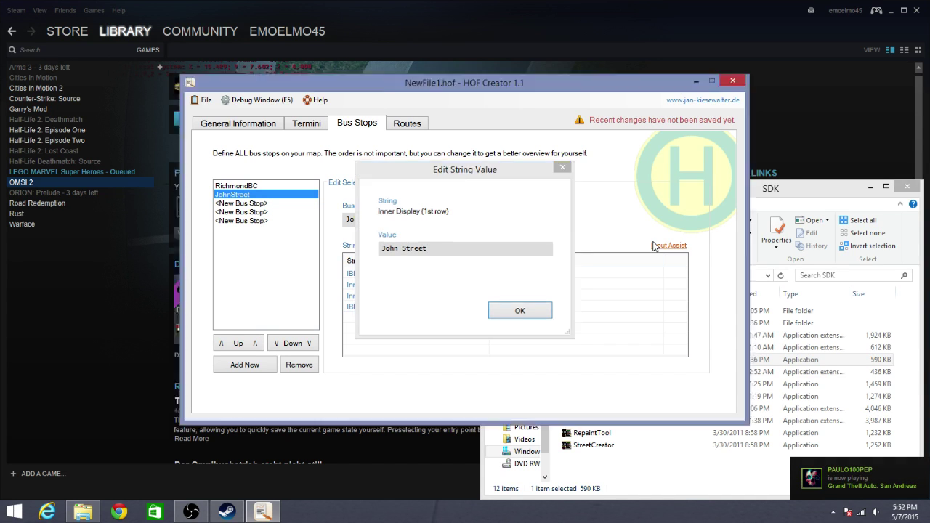
{"action": "key", "text": "Return"}
{"action": "left_click", "coordinate": [563, 166]}
{"action": "key", "text": "Escape"}
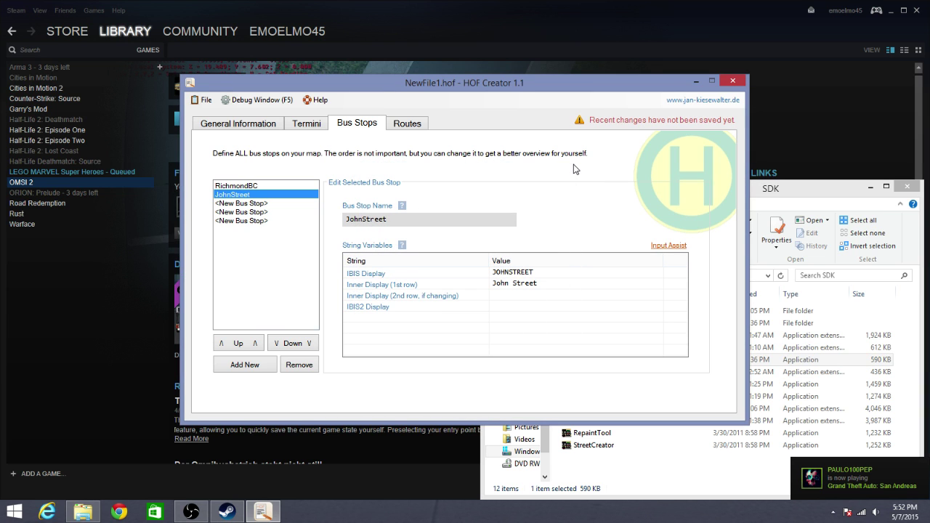
Set the IBIS2 Display string of the JohnStreet bus stop to John Street.
{"action": "double_click", "coordinate": [585, 310]}
{"action": "type", "text": "John*Street*********"}
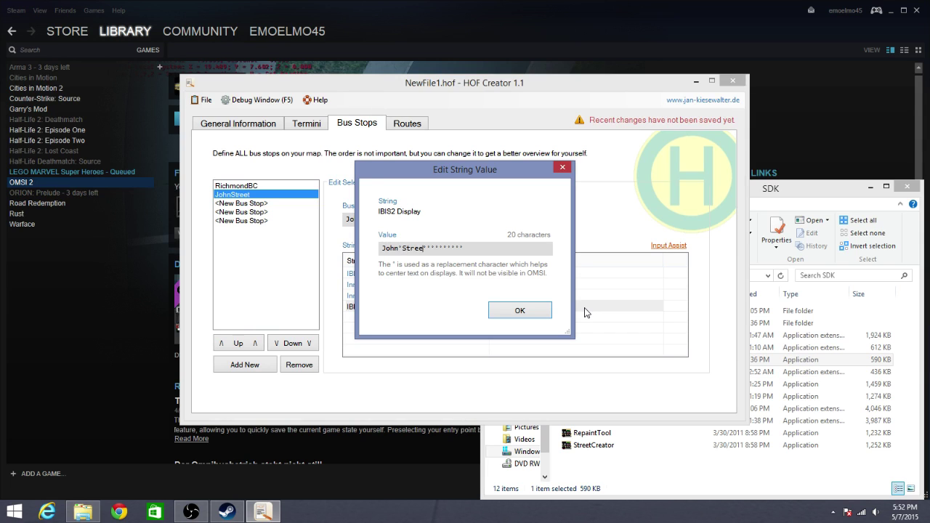
{"action": "key", "text": "Return"}
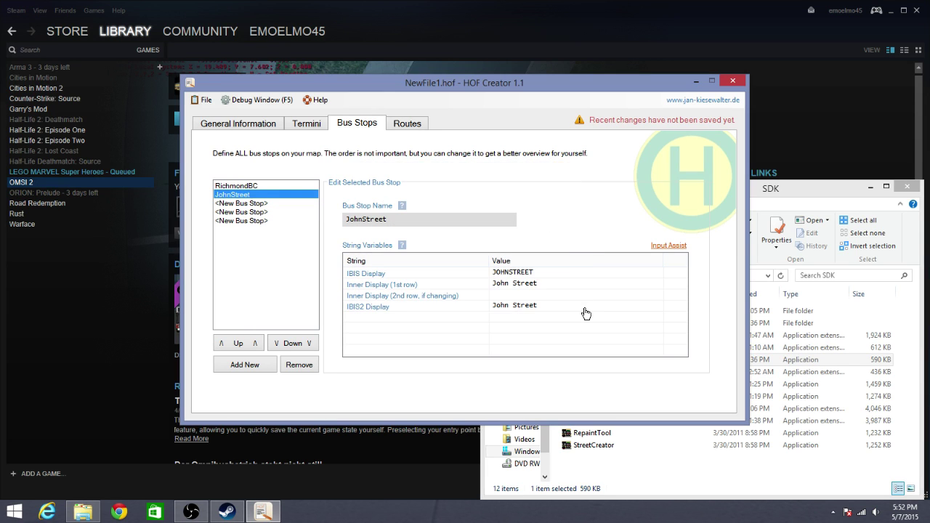
Assign the bus stops RichmondBC and JohnStreet, in that order, to route 01 of line 046.
{"action": "left_click", "coordinate": [428, 122]}
{"action": "left_click", "coordinate": [448, 276]}
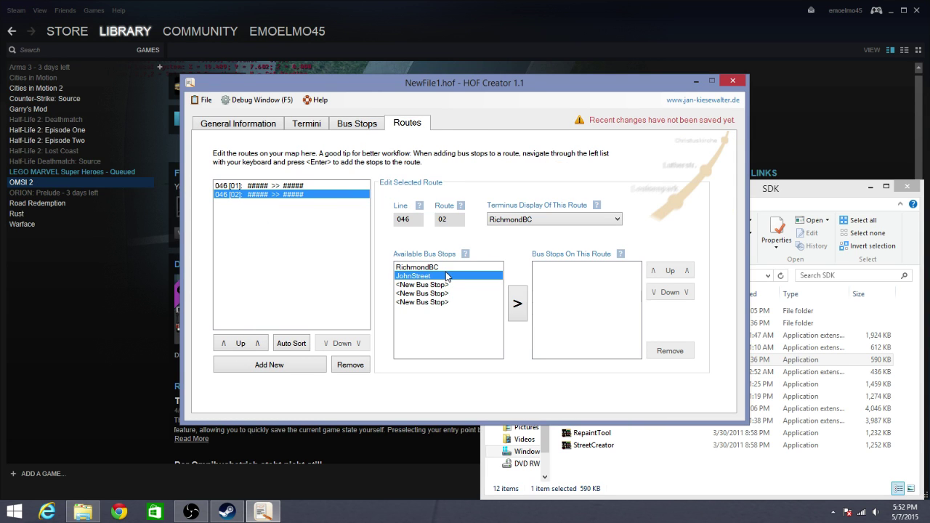
{"action": "left_click", "coordinate": [315, 186]}
{"action": "left_click", "coordinate": [405, 266]}
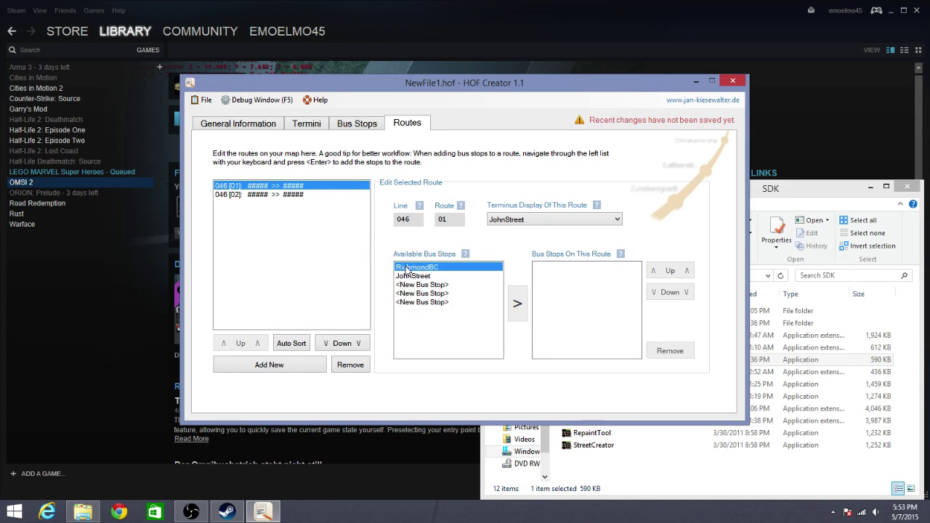
{"action": "left_click", "coordinate": [518, 303]}
{"action": "left_click", "coordinate": [435, 276]}
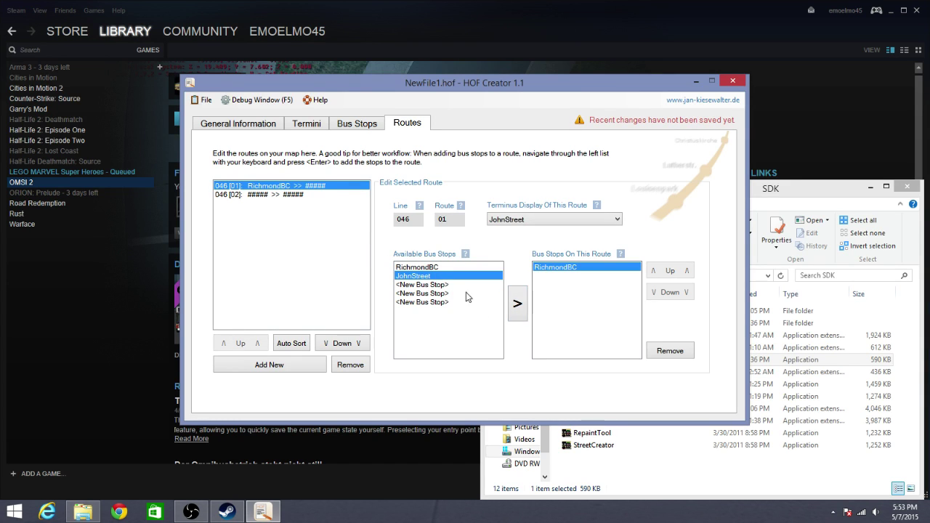
{"action": "left_click", "coordinate": [517, 304]}
Assign the bus stops JohnStreet and RichmondBC, in that order, to route 02 of line 046.
{"action": "left_click", "coordinate": [299, 194]}
{"action": "left_click", "coordinate": [517, 303]}
{"action": "left_click", "coordinate": [433, 267]}
{"action": "left_click", "coordinate": [517, 303]}
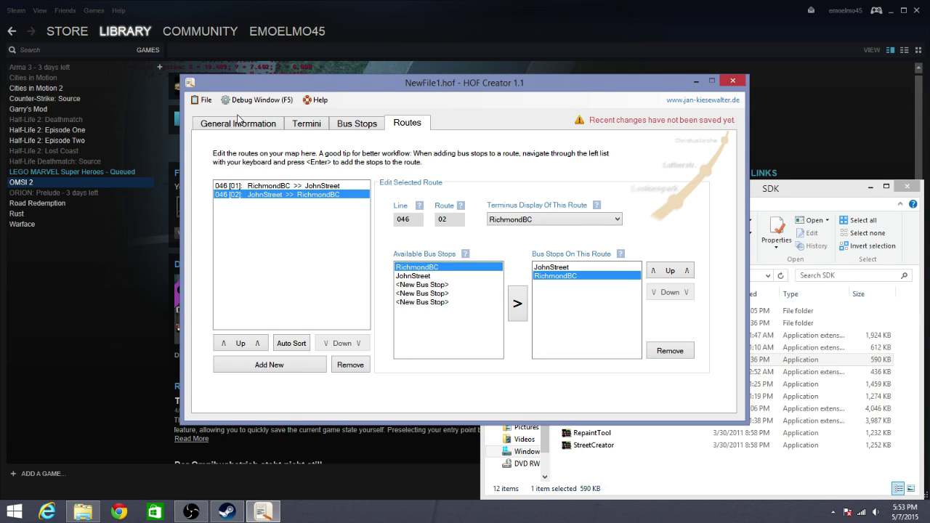
Save the HOF file as Richmond in the MAN_NL_NG folder of the OMSI 2 Vehicles directory.
{"action": "left_click", "coordinate": [203, 101]}
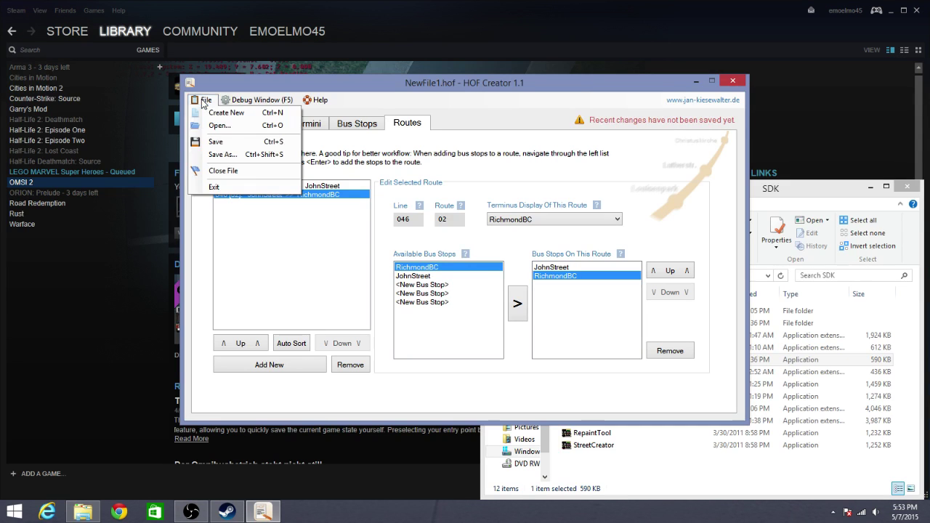
{"action": "left_click", "coordinate": [234, 155]}
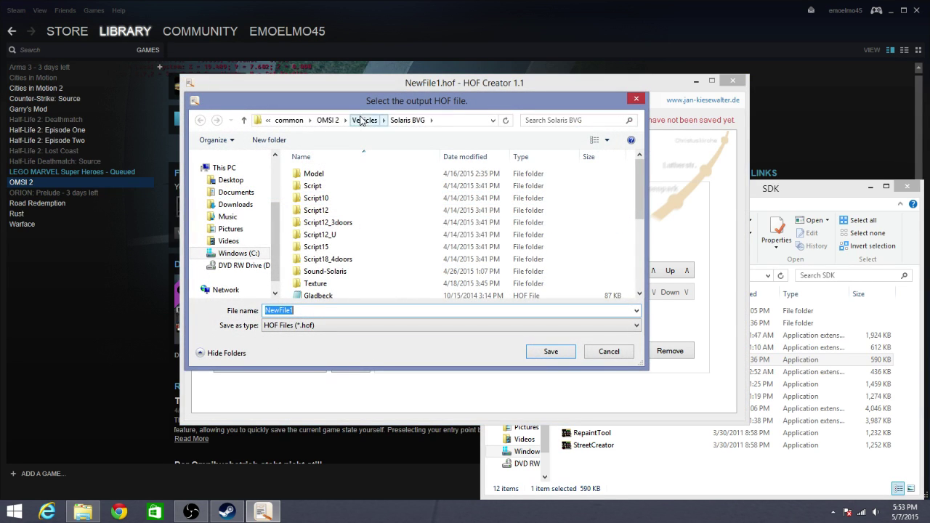
{"action": "left_click", "coordinate": [363, 121]}
{"action": "left_click_drag", "start_coordinate": [637, 184], "coordinate": [640, 231]}
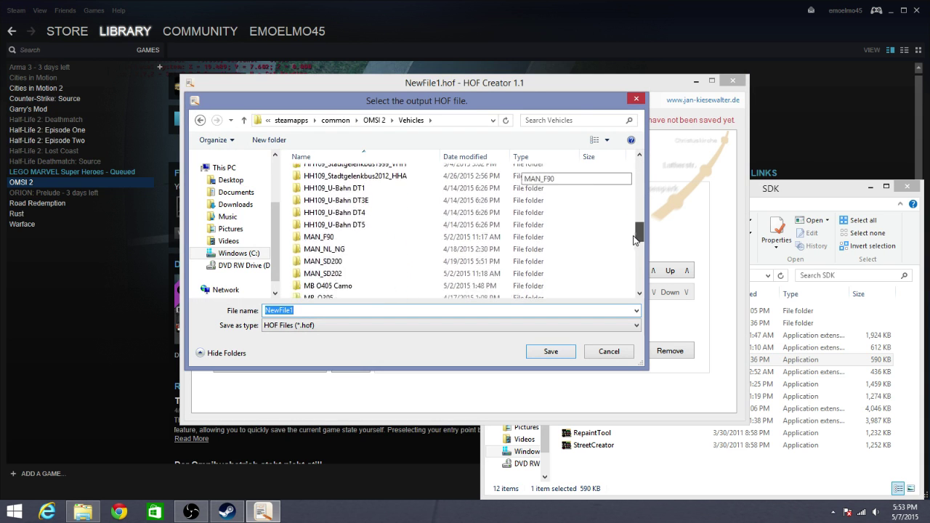
{"action": "double_click", "coordinate": [528, 249]}
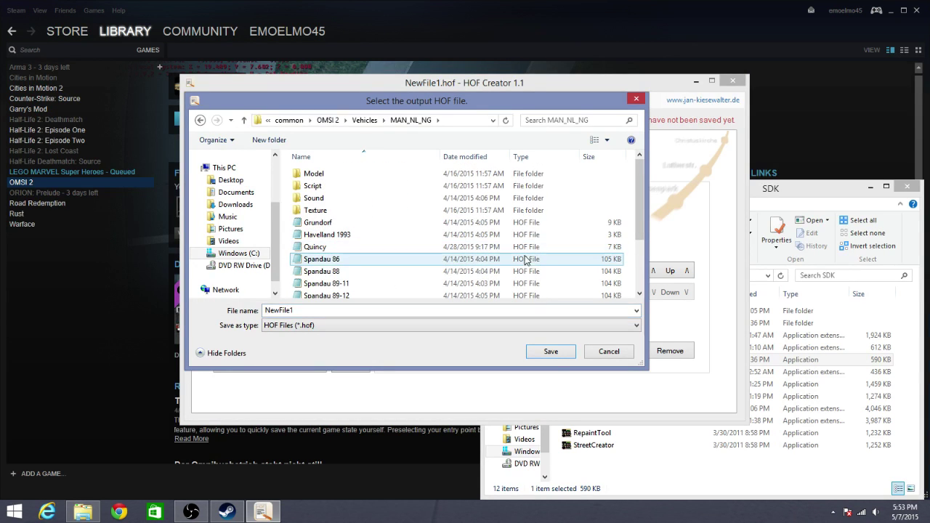
{"action": "double_click", "coordinate": [535, 310]}
{"action": "key", "text": "BackSpace"}
{"action": "type", "text": "Richmond"}
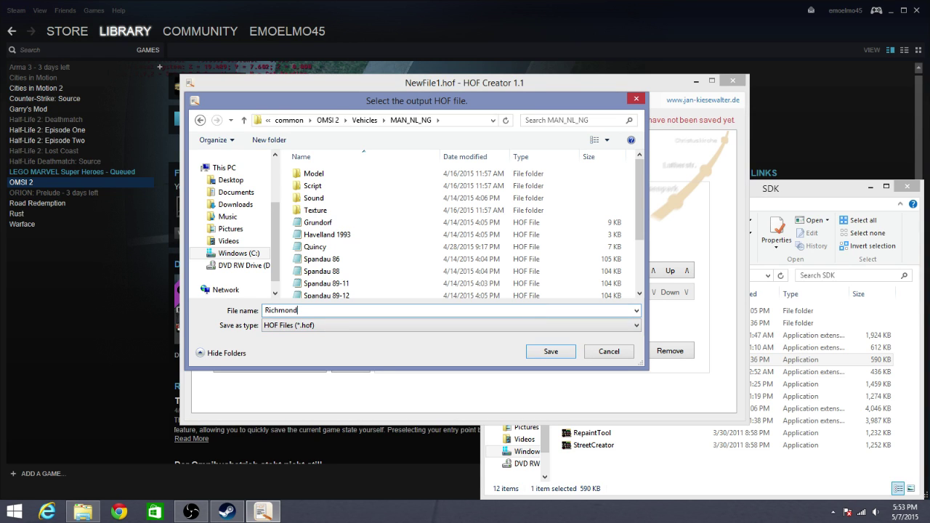
{"action": "left_click", "coordinate": [540, 356]}
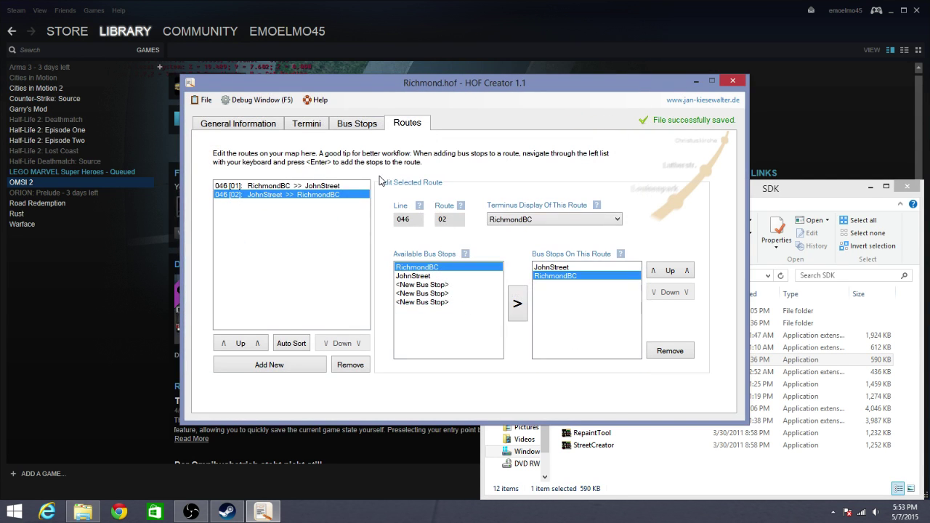
Switch to Steam and set the launch options of OMSI 2 to -editor.
{"action": "left_click", "coordinate": [227, 511]}
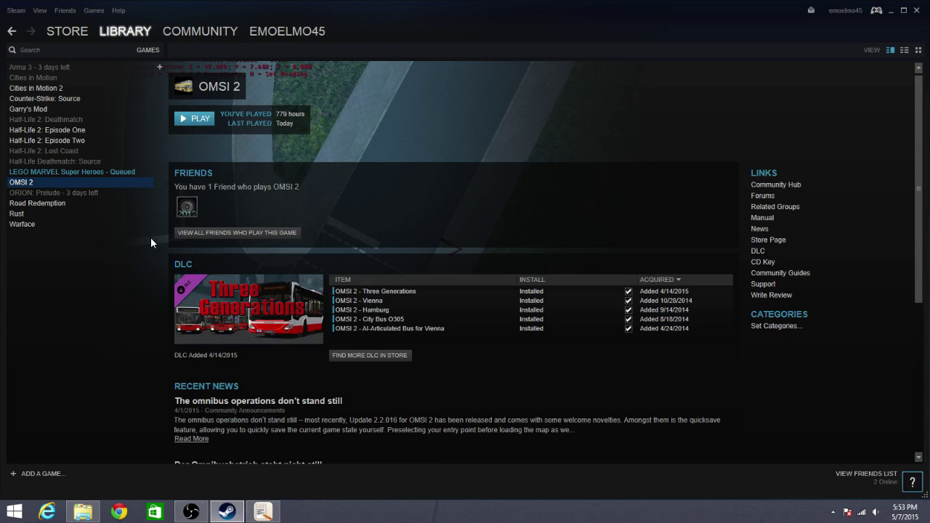
{"action": "right_click", "coordinate": [90, 184]}
{"action": "left_click", "coordinate": [138, 388]}
{"action": "left_click", "coordinate": [345, 224]}
{"action": "type", "text": "e"}
{"action": "key", "text": "BackSpace"}
{"action": "type", "text": "-editor"}
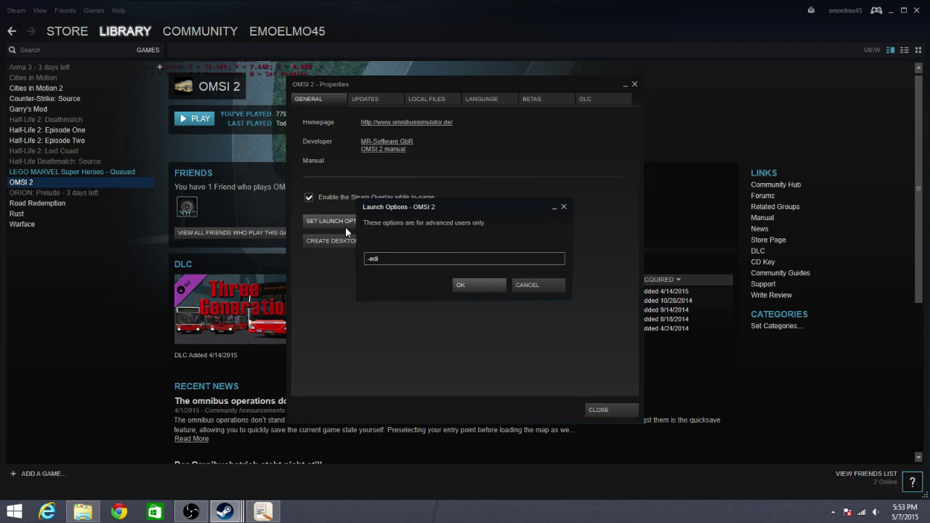
{"action": "left_click", "coordinate": [471, 284]}
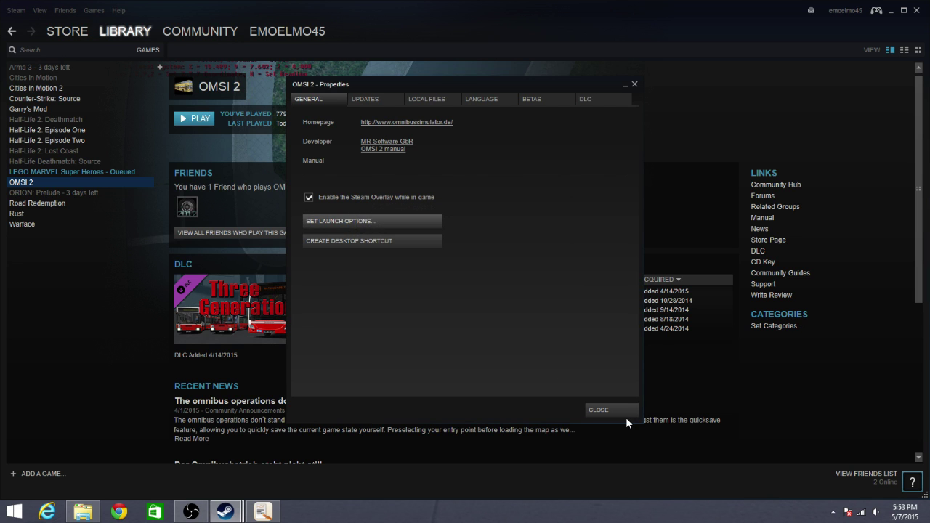
Close the OMSI 2 properties and launch OMSI 2 from the Steam library.
{"action": "left_click", "coordinate": [592, 410]}
{"action": "left_click", "coordinate": [203, 116]}
Switch to HOF Creator, set the service trip of the Richmond HOF file to Out Of Service, and save the file.
{"action": "left_click", "coordinate": [278, 512]}
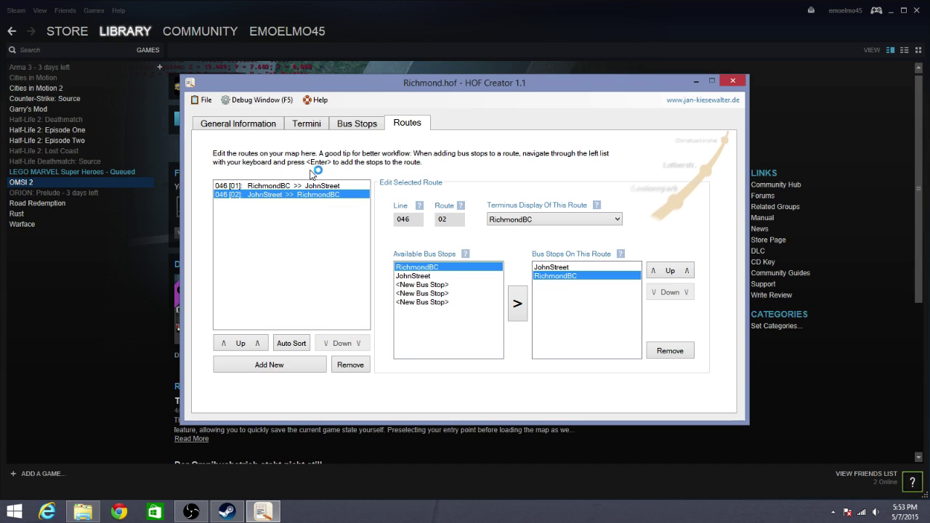
{"action": "left_click", "coordinate": [277, 124]}
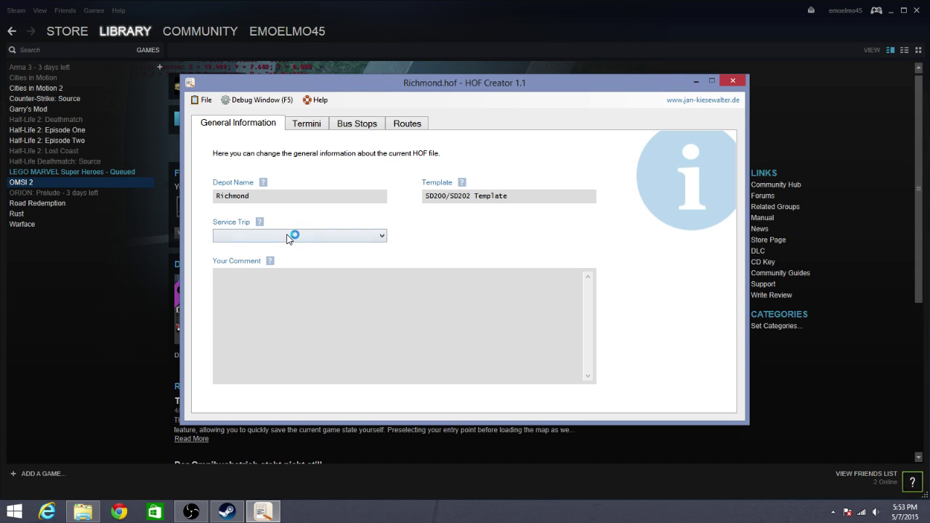
{"action": "left_click", "coordinate": [292, 234]}
{"action": "left_click", "coordinate": [291, 257]}
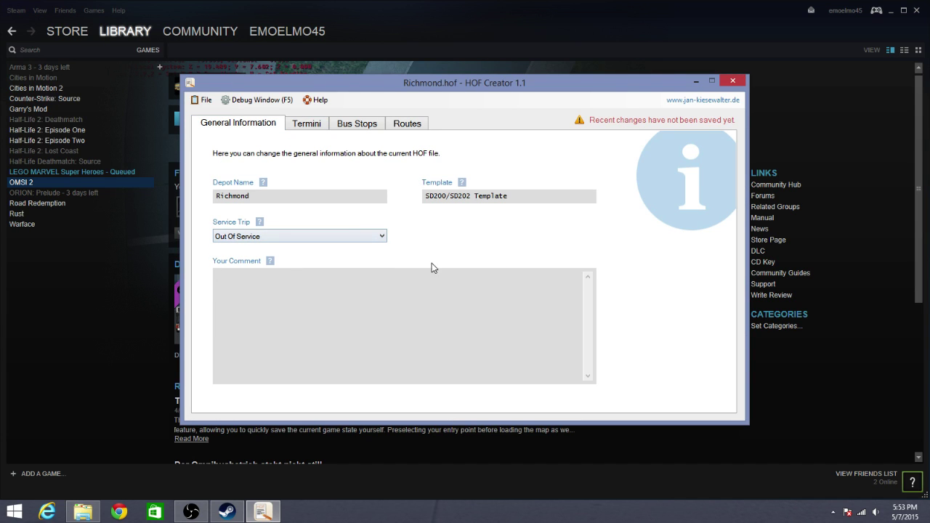
{"action": "left_click", "coordinate": [206, 103]}
{"action": "left_click", "coordinate": [215, 142]}
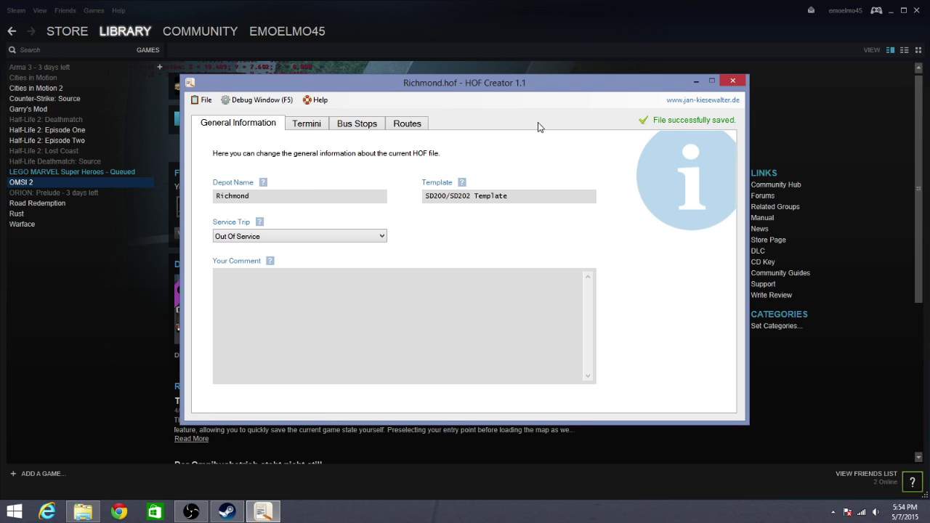
Review the bus stops and termini defined in the Richmond HOF file.
{"action": "left_click", "coordinate": [390, 124]}
{"action": "left_click", "coordinate": [376, 124]}
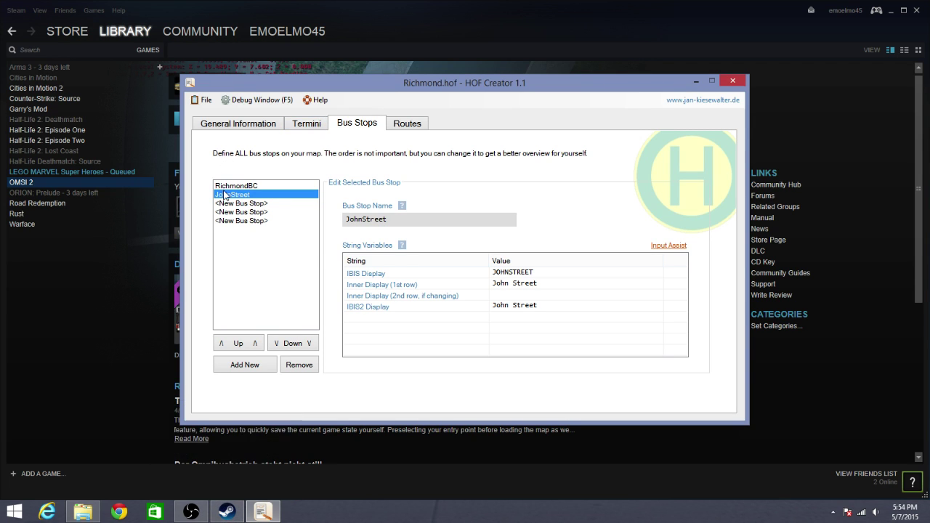
{"action": "left_click", "coordinate": [321, 128]}
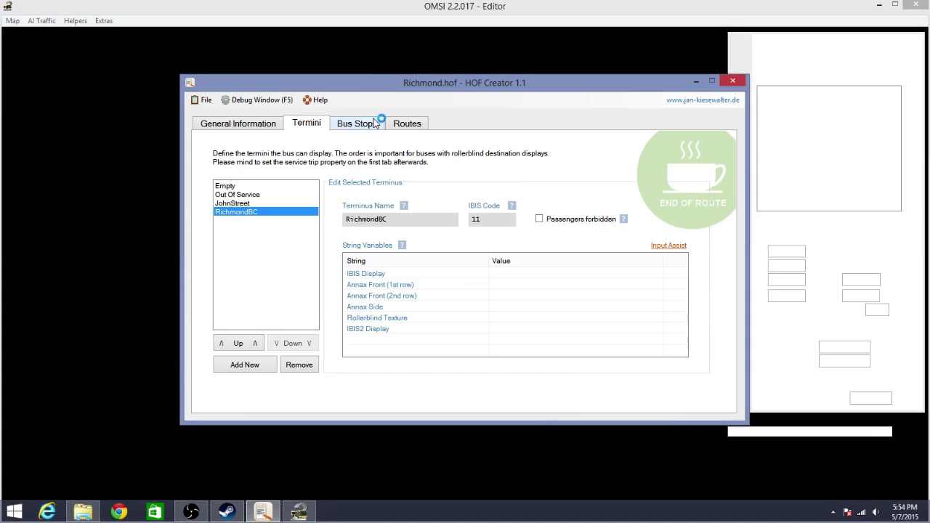
Switch to the OMSI 2 editor and select the 46-JohnStreet trip under Tracks & Trips.
{"action": "mouse_move", "coordinate": [305, 516]}
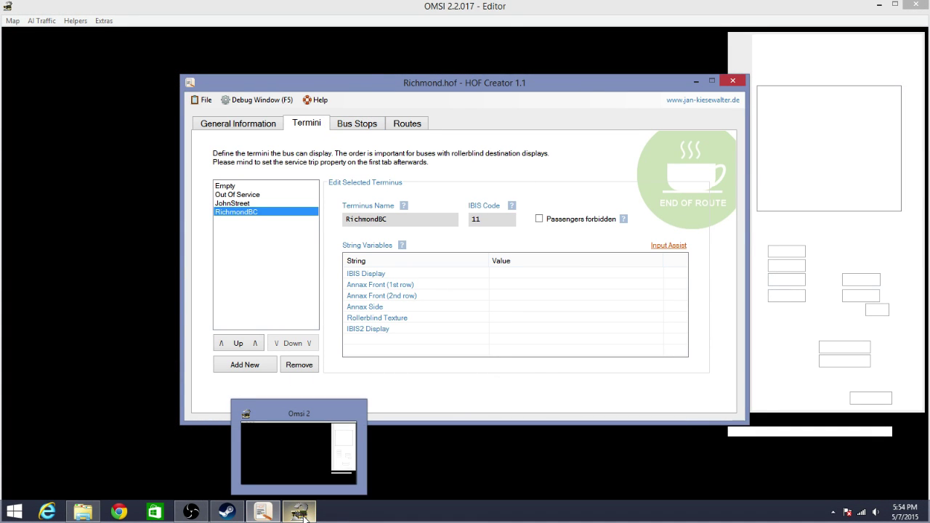
{"action": "mouse_move", "coordinate": [327, 444]}
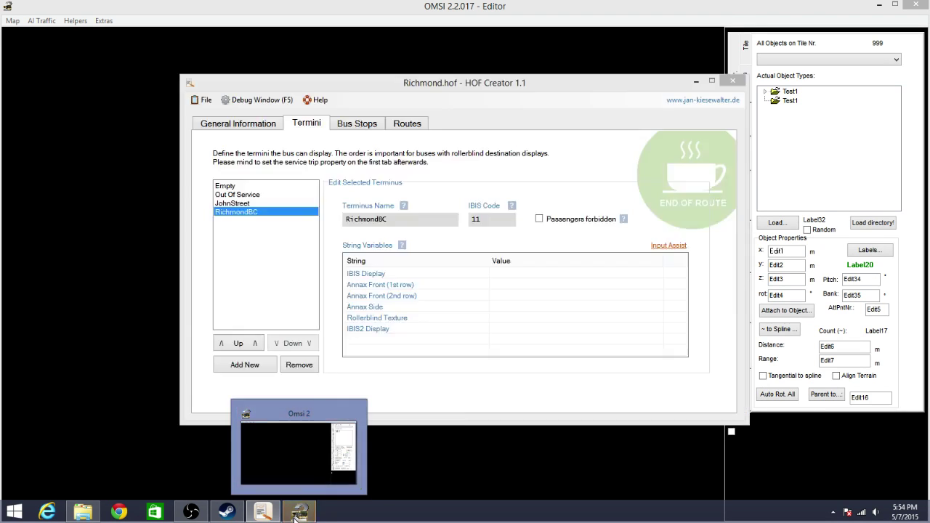
{"action": "left_click", "coordinate": [328, 445]}
{"action": "left_click", "coordinate": [450, 279]}
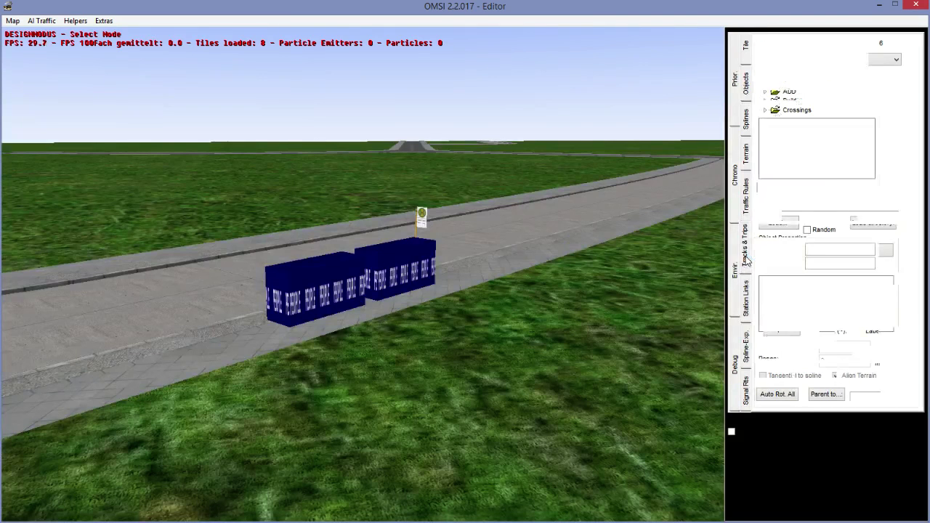
{"action": "left_click", "coordinate": [908, 230]}
{"action": "left_click", "coordinate": [888, 248]}
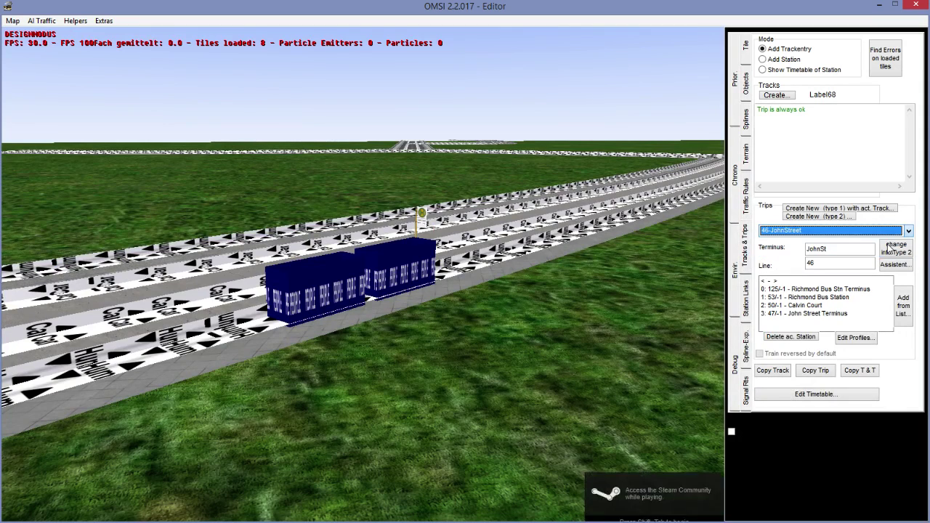
Copy the terminus name JohnSt from the trip and use it to rename the JohnStreet terminus in HOF Creator.
{"action": "double_click", "coordinate": [815, 249]}
{"action": "key", "text": "ctrl+c"}
{"action": "right_click", "coordinate": [815, 252]}
{"action": "left_click", "coordinate": [822, 283]}
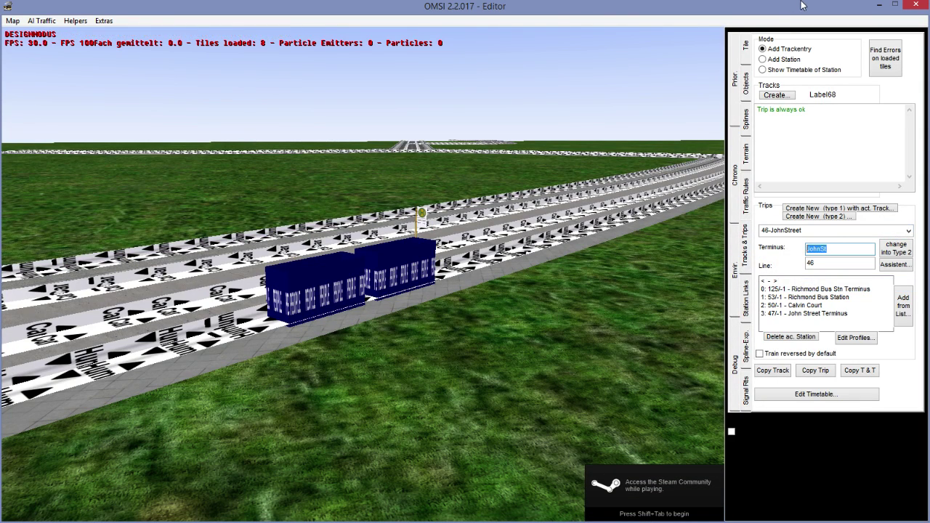
{"action": "left_click_drag", "start_coordinate": [802, 6], "coordinate": [827, 242]}
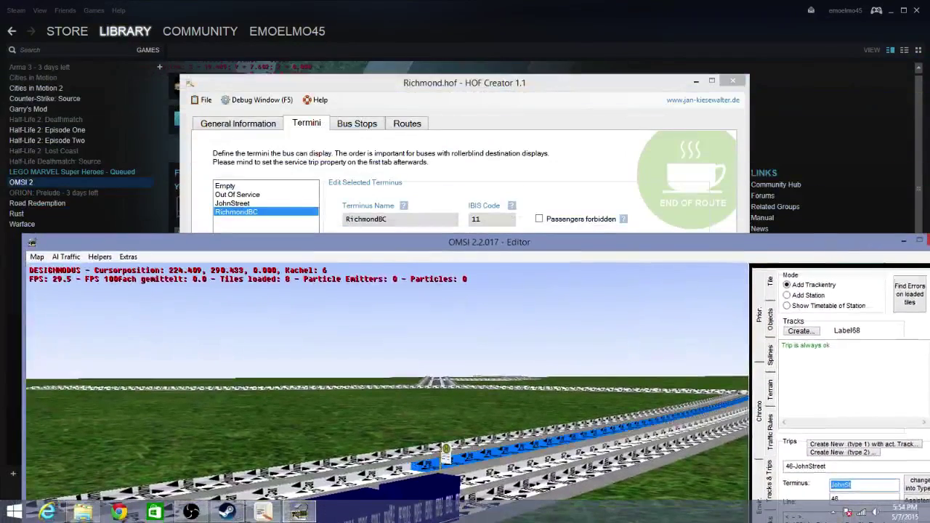
{"action": "left_click", "coordinate": [273, 513]}
{"action": "left_click", "coordinate": [236, 203]}
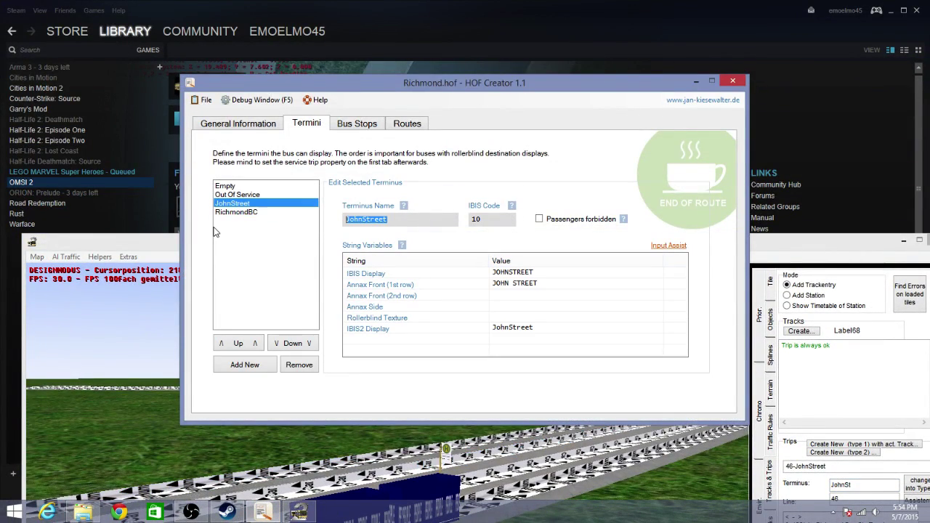
{"action": "key", "text": "BackSpace"}
{"action": "key", "text": "ctrl+v"}
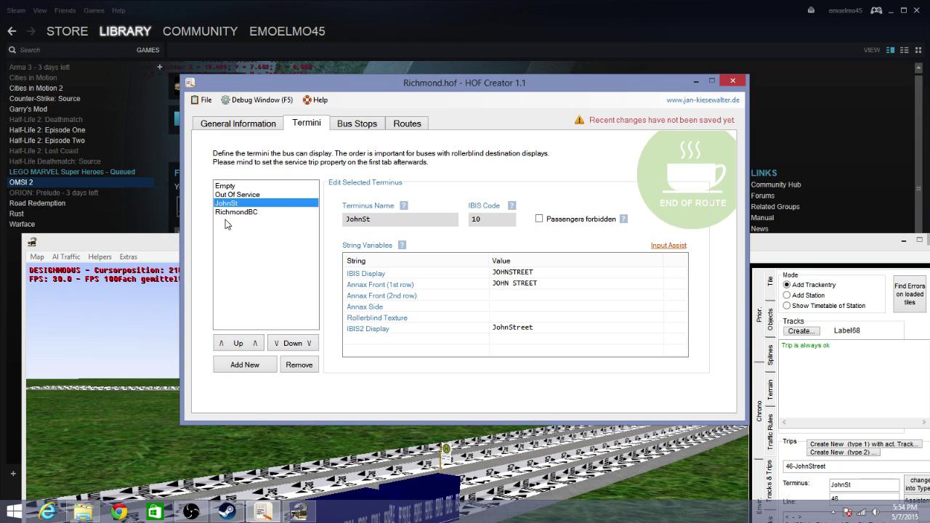
Copy the terminus name RichmondBC from the editor's 46-RBC trip into the name of the RichmondBC terminus in HOF Creator.
{"action": "left_click", "coordinate": [239, 213]}
{"action": "left_click_drag", "start_coordinate": [809, 242], "coordinate": [809, 152]}
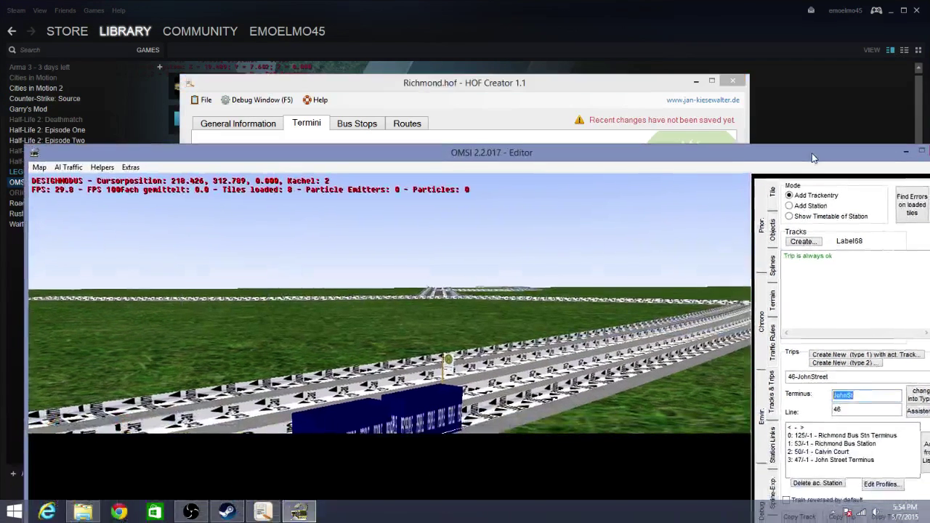
{"action": "left_click", "coordinate": [895, 376]}
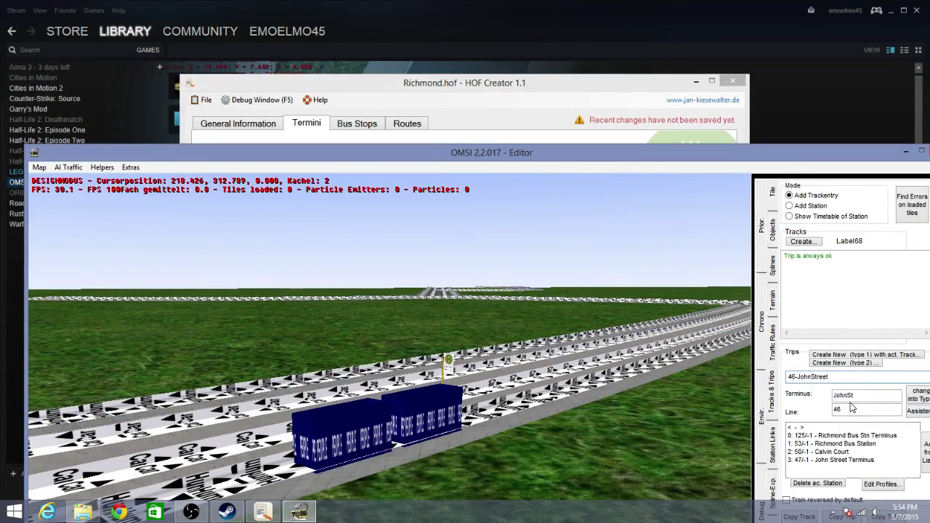
{"action": "left_click", "coordinate": [886, 396]}
{"action": "double_click", "coordinate": [886, 396]}
{"action": "right_click", "coordinate": [872, 396]}
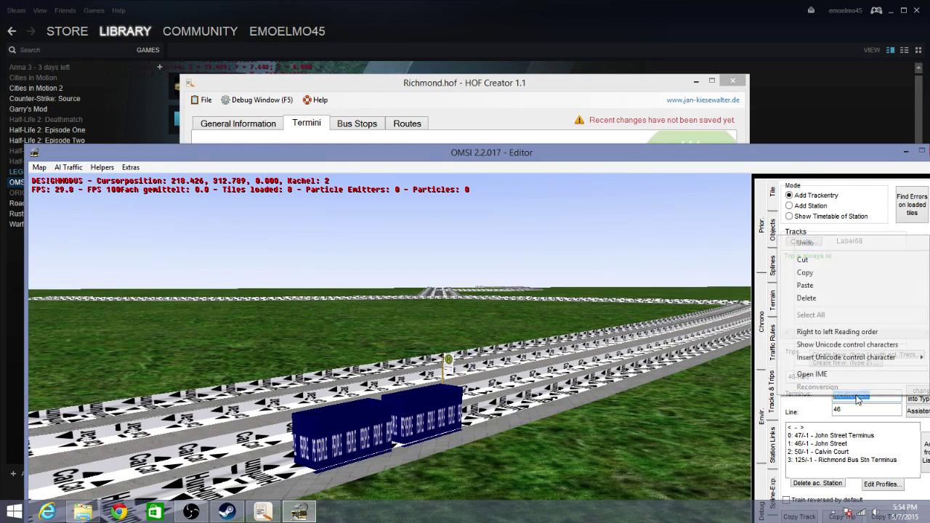
{"action": "left_click", "coordinate": [825, 275]}
{"action": "left_click", "coordinate": [509, 89]}
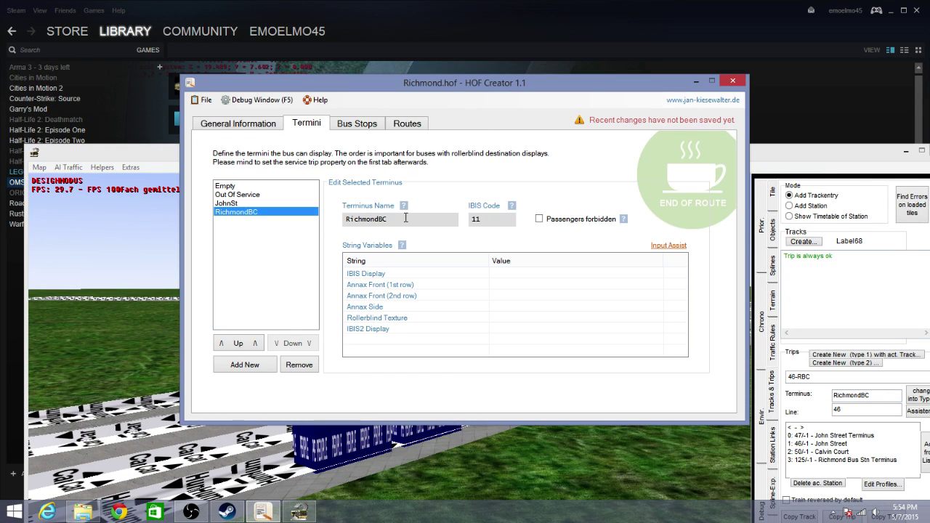
{"action": "left_click_drag", "start_coordinate": [406, 218], "coordinate": [221, 238]}
{"action": "key", "text": "ctrl+v"}
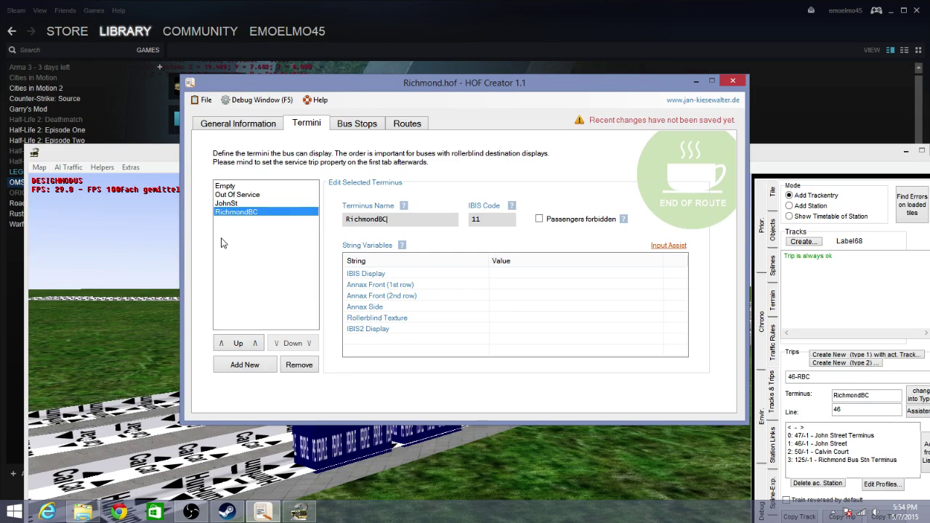
Save the Richmond HOF file, and close HOF Creator and the OMSI 2 editor.
{"action": "left_click", "coordinate": [204, 100]}
{"action": "left_click", "coordinate": [212, 140]}
{"action": "left_click", "coordinate": [730, 82]}
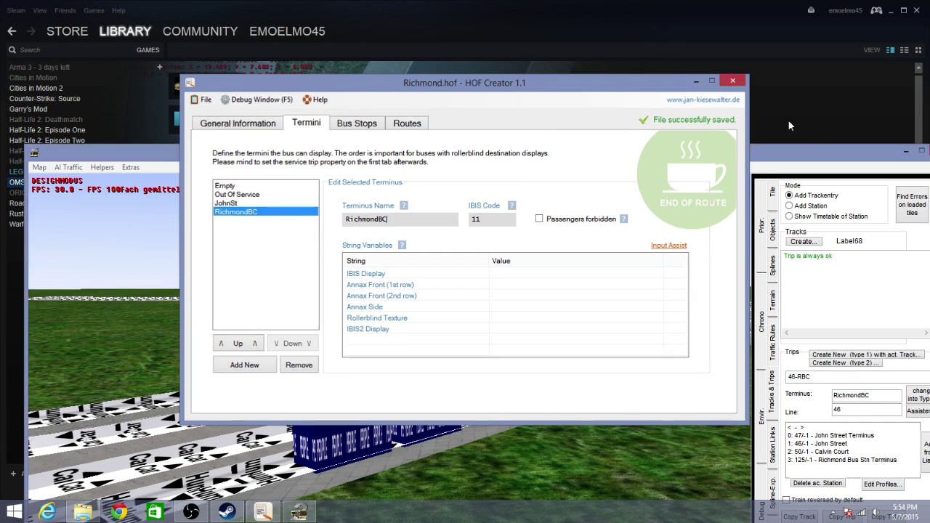
{"action": "left_click_drag", "start_coordinate": [807, 150], "coordinate": [583, 86]}
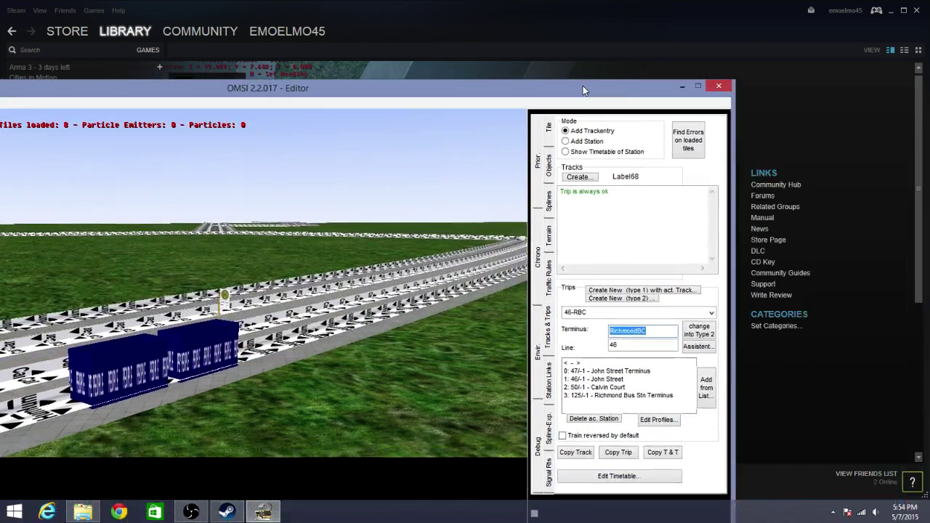
{"action": "left_click", "coordinate": [719, 86]}
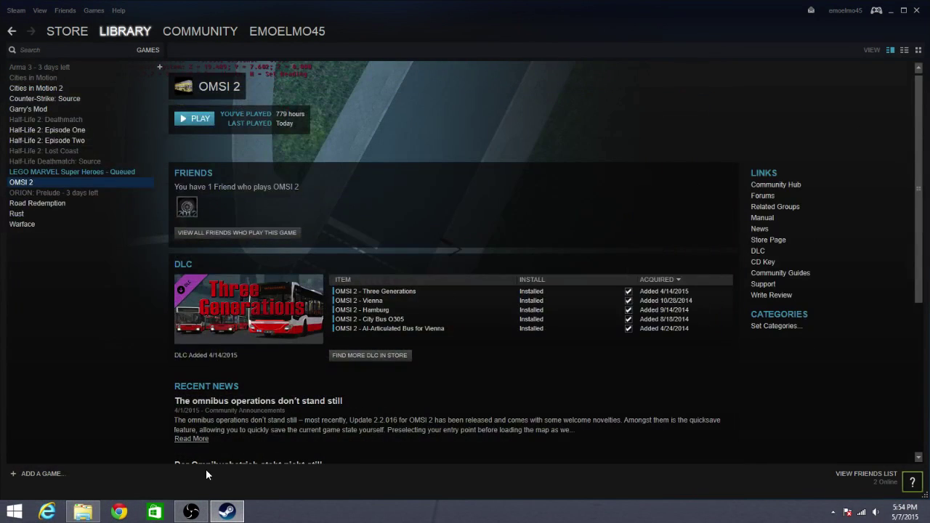
Clear the -editor launch option of OMSI 2 in Steam and launch the game.
{"action": "right_click", "coordinate": [39, 185]}
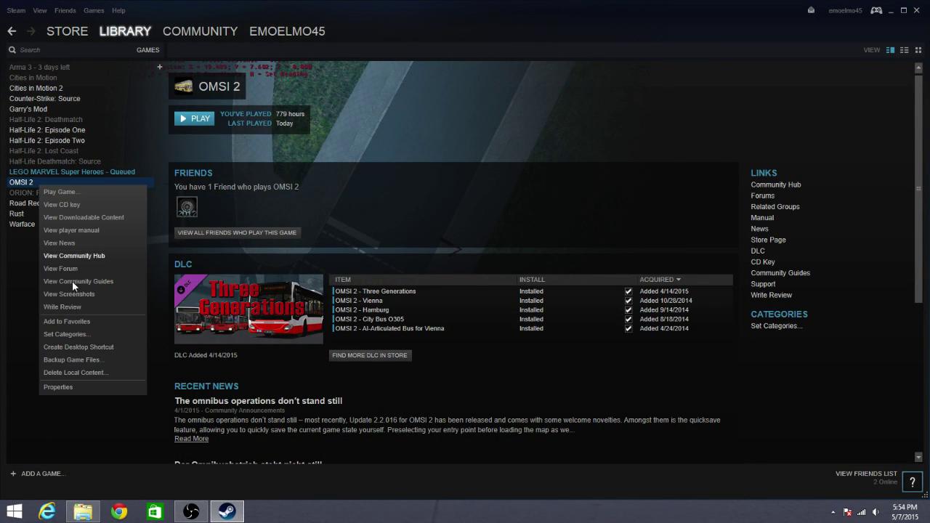
{"action": "left_click", "coordinate": [90, 387]}
{"action": "left_click", "coordinate": [418, 231]}
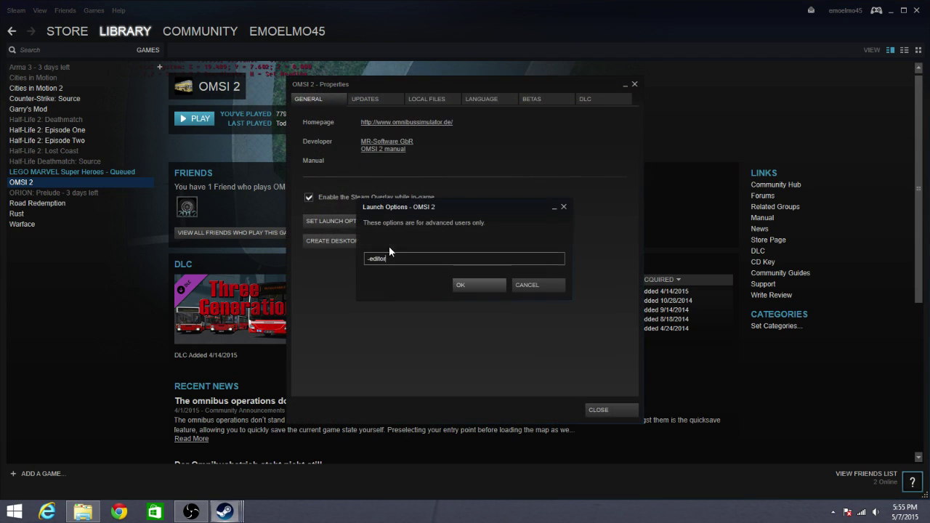
{"action": "left_click_drag", "start_coordinate": [389, 258], "coordinate": [343, 261]}
{"action": "key", "text": "BackSpace"}
{"action": "left_click", "coordinate": [453, 282]}
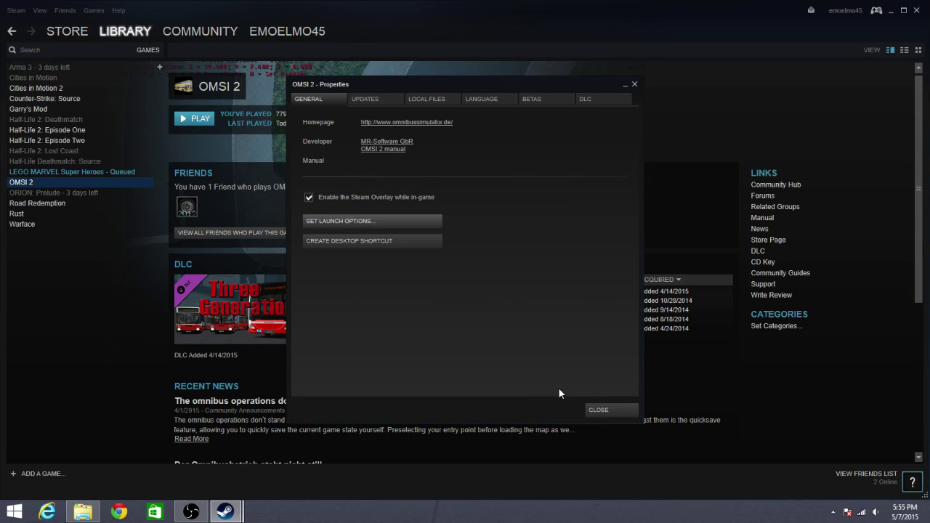
{"action": "left_click", "coordinate": [602, 412]}
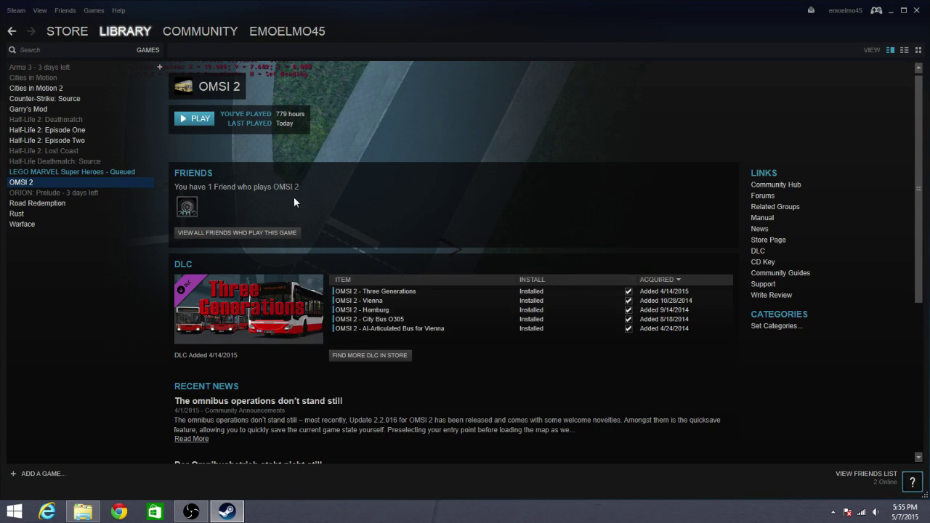
{"action": "left_click", "coordinate": [197, 120]}
Browse to the OMSI 2 maps folder in File Explorer and examine the Grundorf and NewMap folders.
{"action": "mouse_move", "coordinate": [83, 512]}
{"action": "mouse_move", "coordinate": [191, 511]}
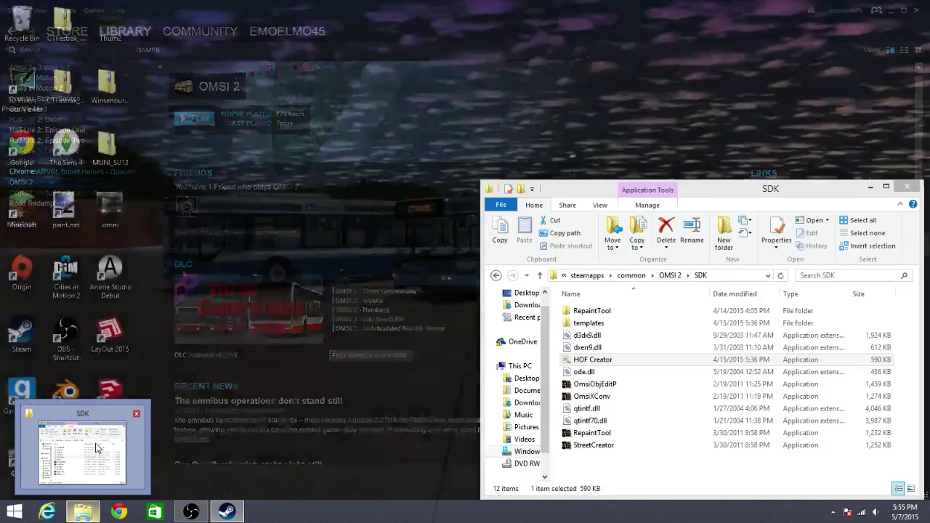
{"action": "left_click", "coordinate": [91, 448]}
{"action": "left_click", "coordinate": [669, 274]}
{"action": "mouse_move", "coordinate": [921, 349]}
{"action": "left_mouse_down"}
{"action": "mouse_move", "coordinate": [916, 361]}
{"action": "mouse_move", "coordinate": [907, 351]}
{"action": "mouse_move", "coordinate": [905, 390]}
{"action": "mouse_move", "coordinate": [912, 356]}
{"action": "left_mouse_up"}
{"action": "double_click", "coordinate": [806, 347]}
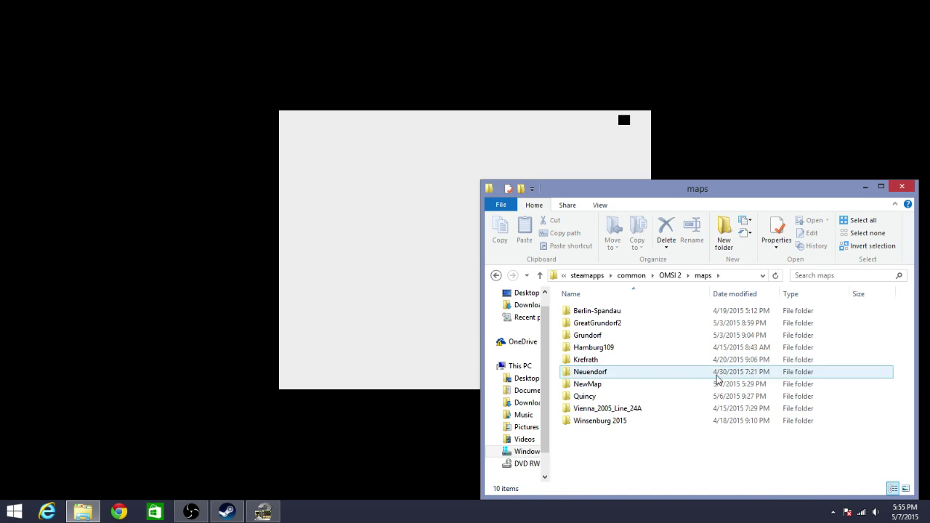
{"action": "double_click", "coordinate": [695, 334]}
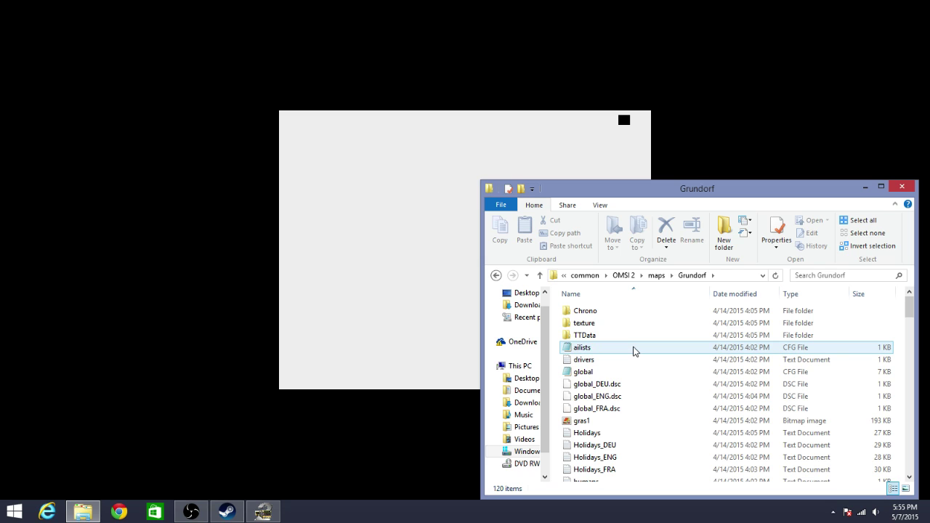
{"action": "left_click", "coordinate": [658, 276]}
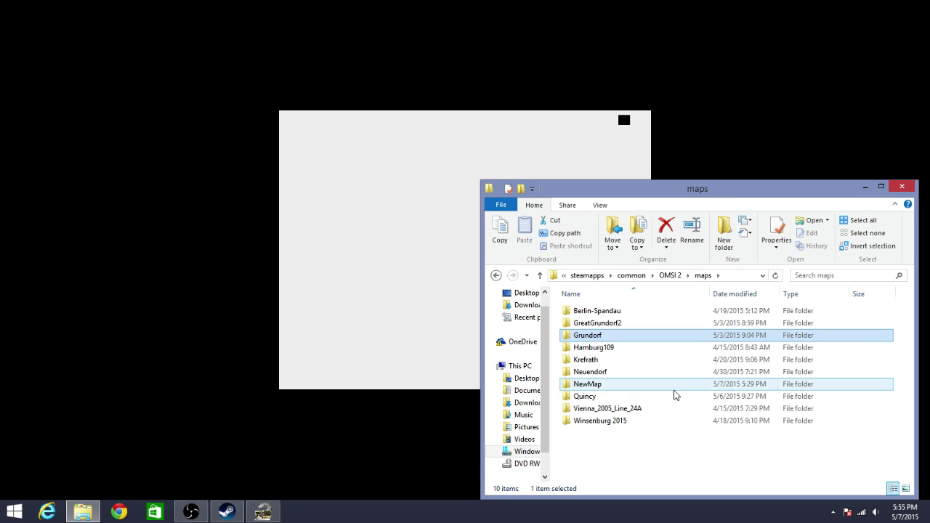
{"action": "mouse_move", "coordinate": [655, 387]}
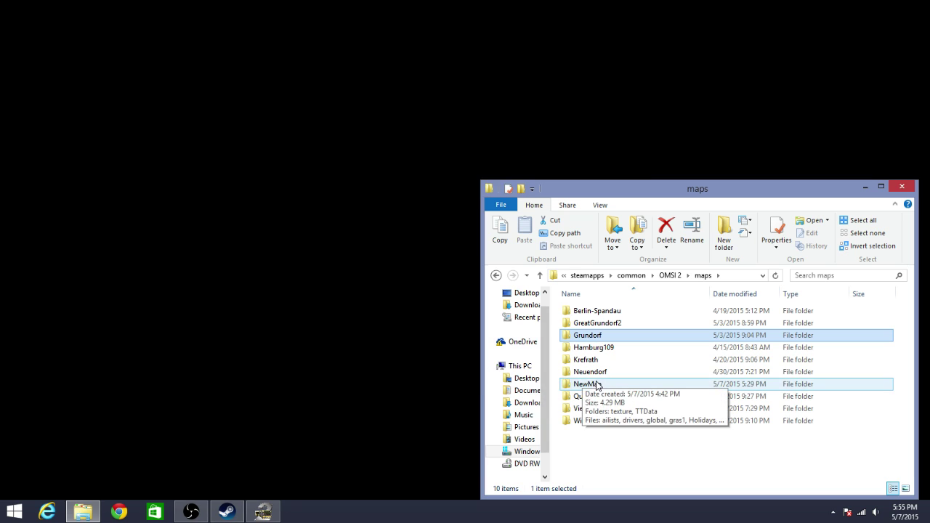
{"action": "mouse_move", "coordinate": [614, 378]}
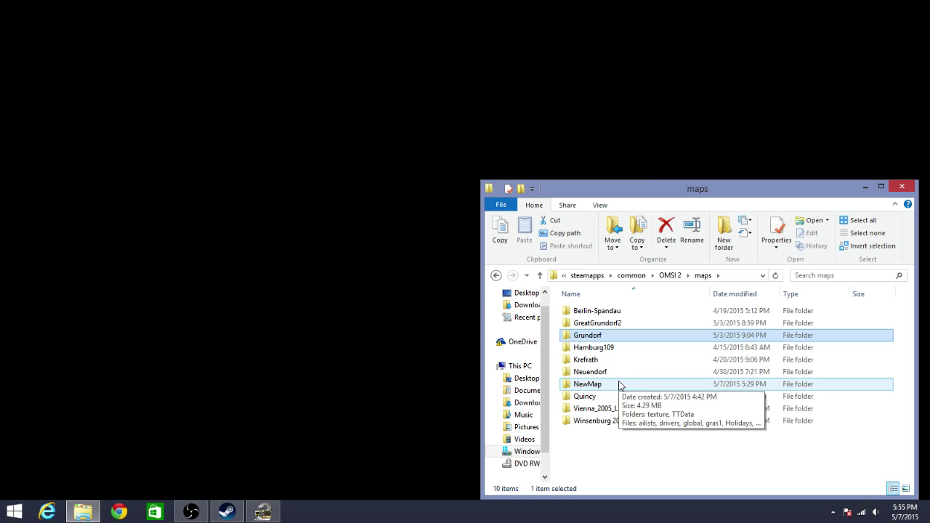
Switch to the OMSI 2 start screen and choose Tutorial Map as the current map, loaded without buses.
{"action": "left_click", "coordinate": [268, 513]}
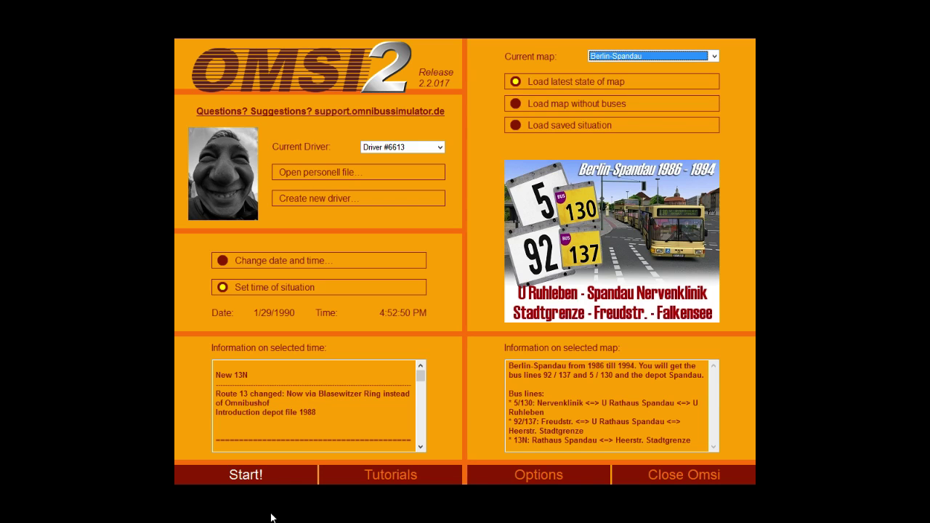
{"action": "left_click", "coordinate": [608, 105]}
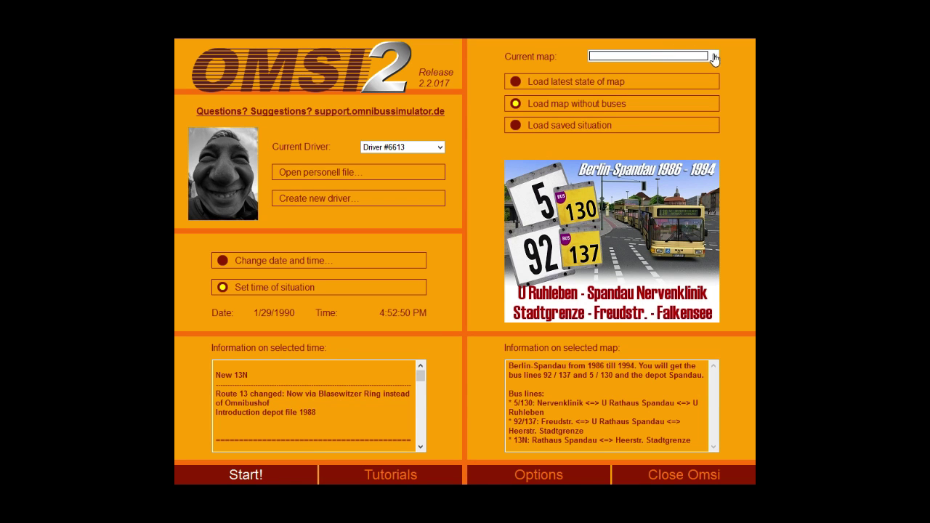
{"action": "left_click", "coordinate": [714, 57]}
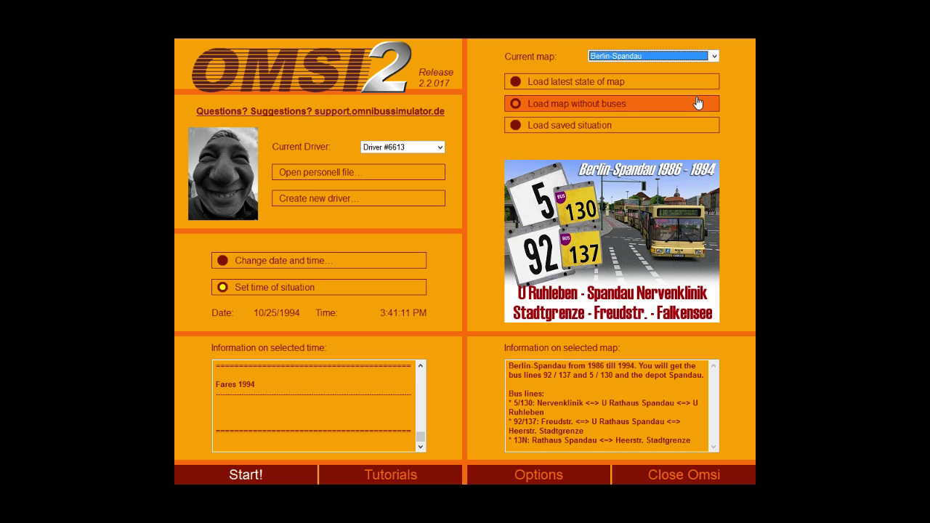
{"action": "left_click", "coordinate": [681, 86]}
{"action": "left_click", "coordinate": [714, 56]}
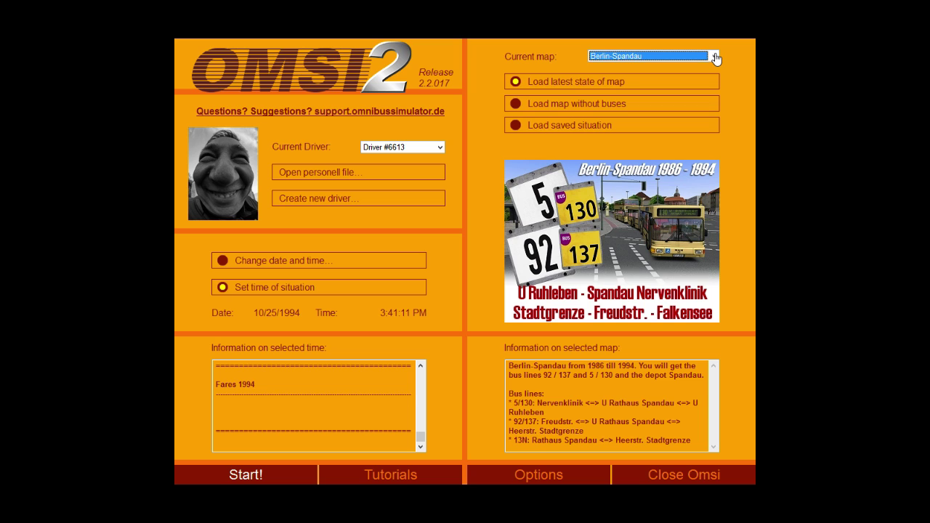
{"action": "left_click", "coordinate": [715, 56]}
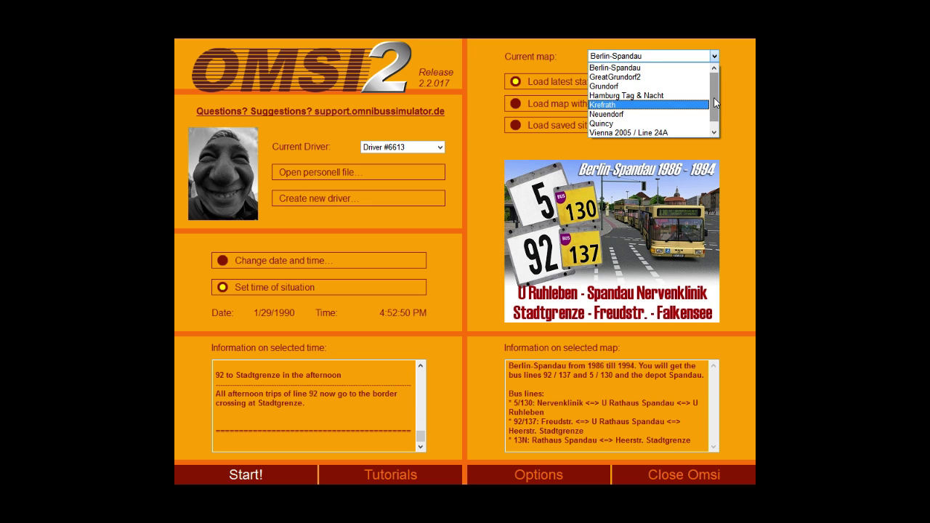
{"action": "mouse_move", "coordinate": [714, 96]}
{"action": "left_mouse_down"}
{"action": "mouse_move", "coordinate": [716, 123]}
{"action": "mouse_move", "coordinate": [723, 97]}
{"action": "left_mouse_up"}
{"action": "scroll", "coordinate": [723, 103], "scroll_direction": "up", "scroll_amount": 1}
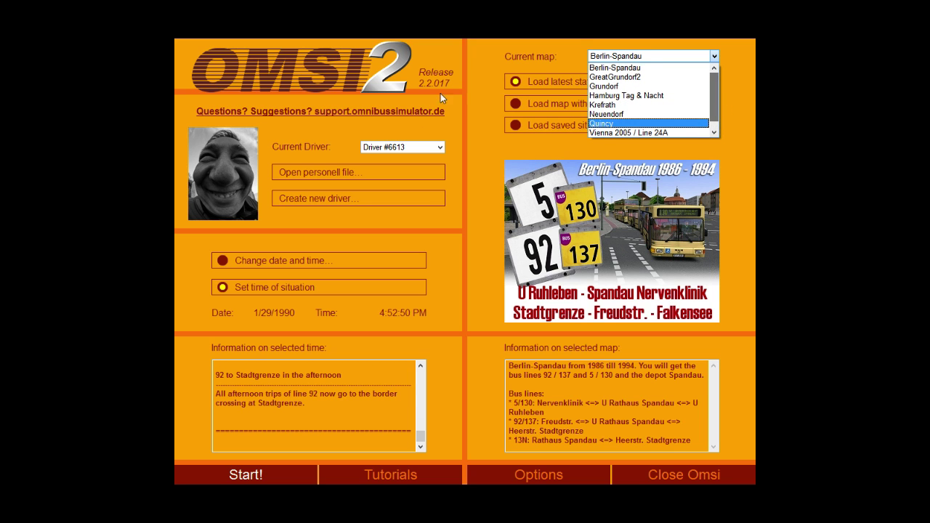
{"action": "left_click", "coordinate": [529, 104]}
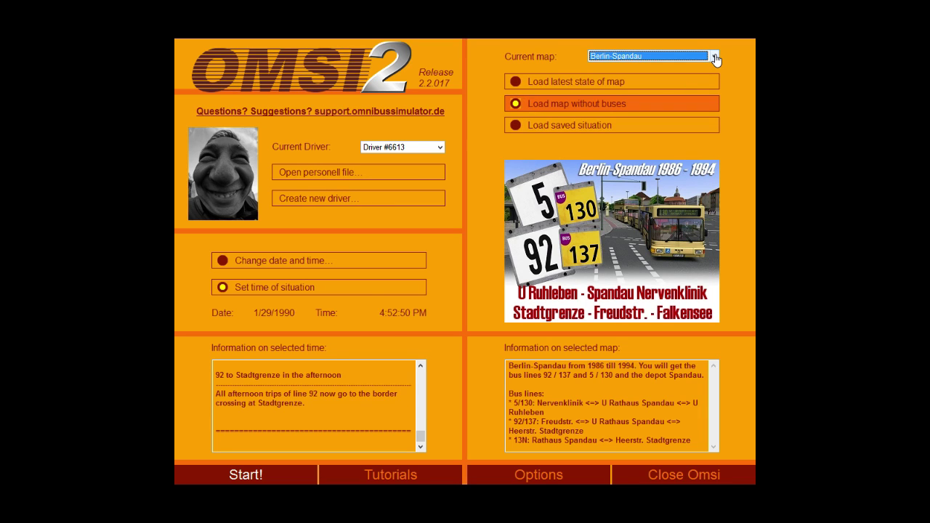
{"action": "left_click", "coordinate": [715, 57]}
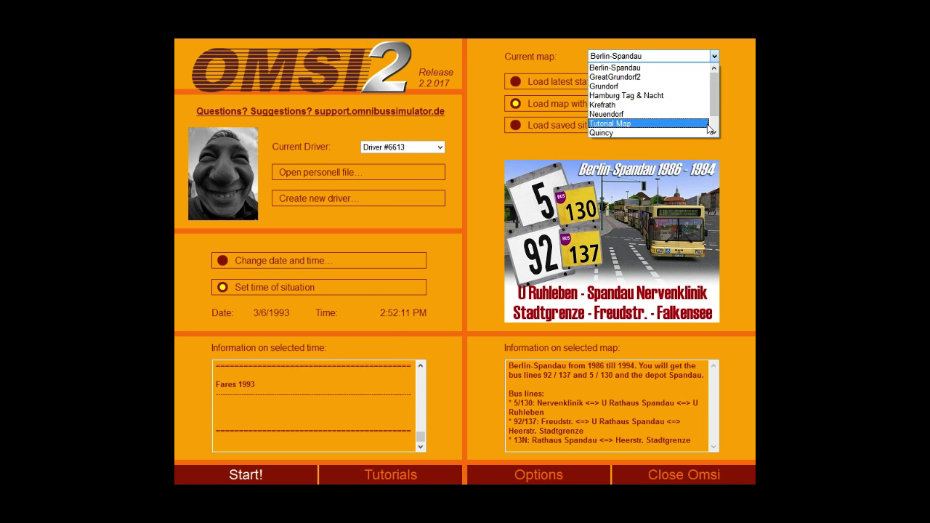
{"action": "left_click", "coordinate": [705, 125]}
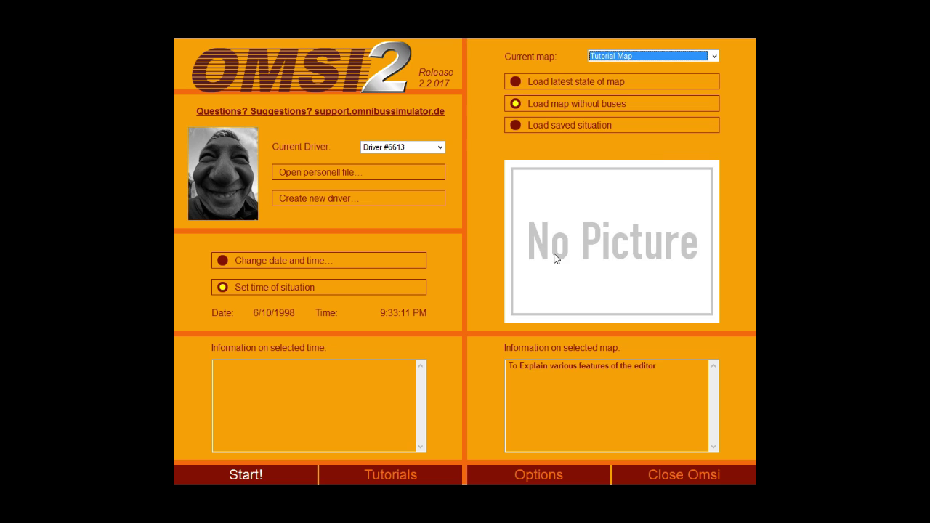
{"action": "left_click", "coordinate": [557, 380]}
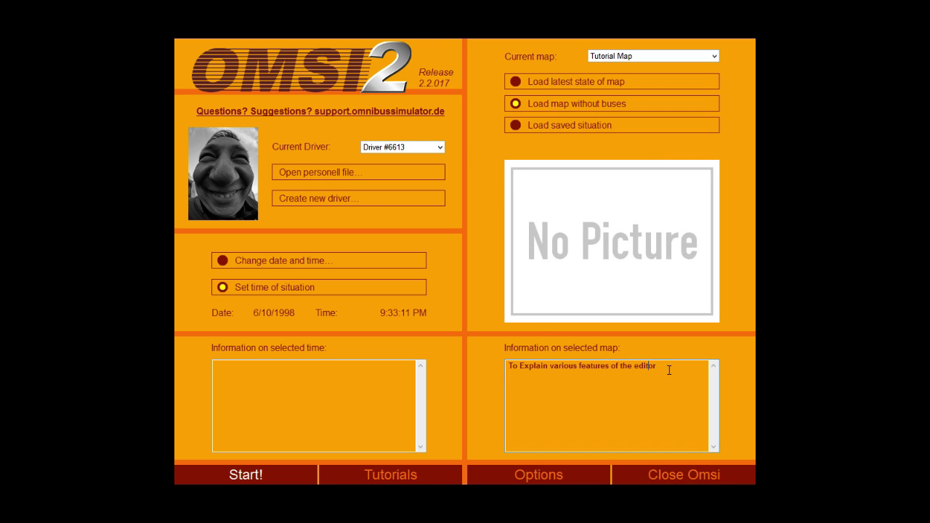
Change the situation's time to the current time and raise the hour to 8.
{"action": "left_click", "coordinate": [341, 266]}
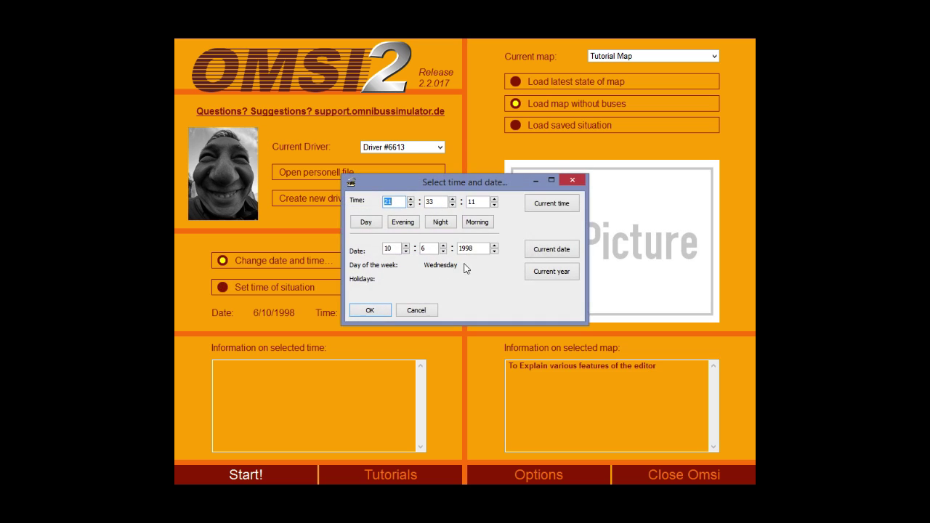
{"action": "left_click", "coordinate": [555, 212]}
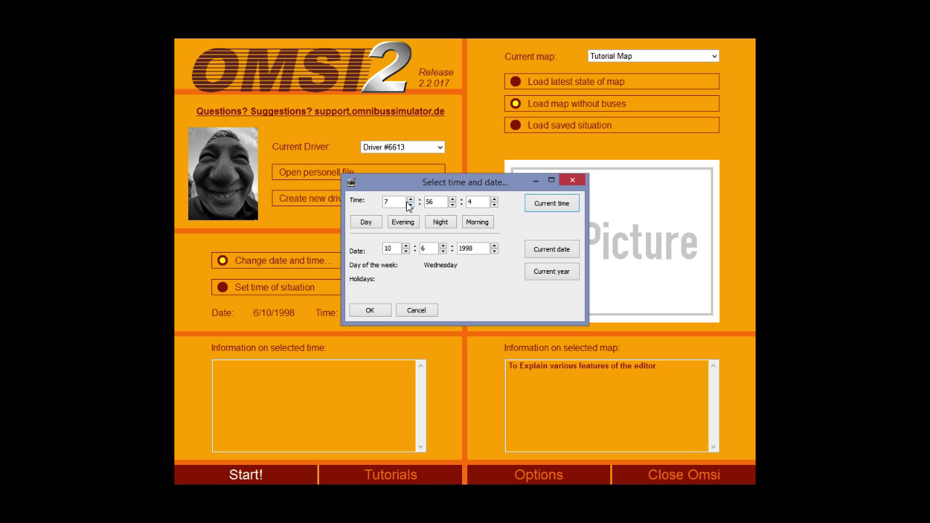
{"action": "left_click", "coordinate": [410, 198]}
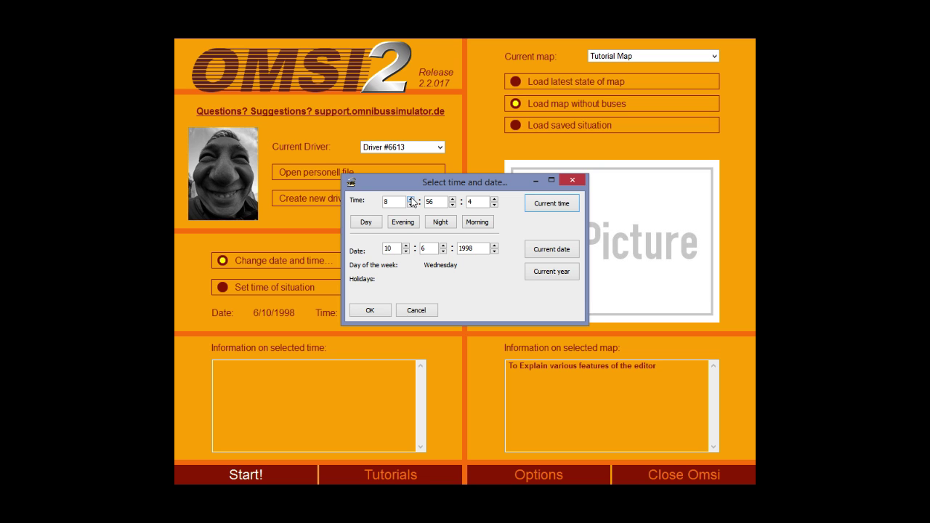
{"action": "left_click", "coordinate": [369, 309]}
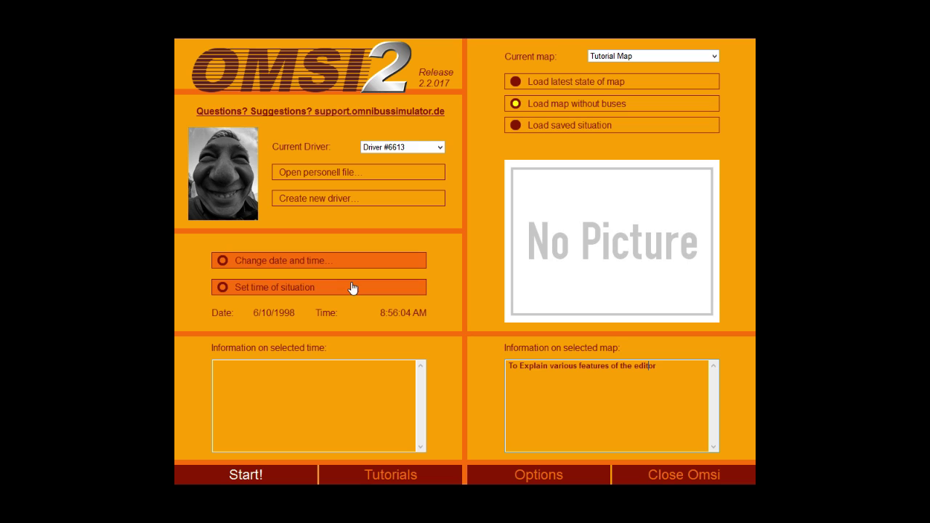
Set the situation's date to August 11, 1999.
{"action": "left_click", "coordinate": [381, 263]}
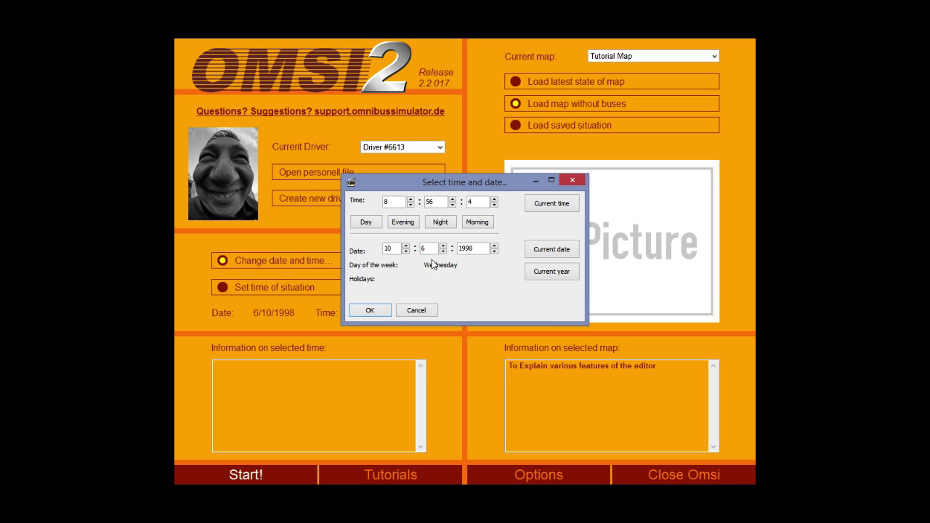
{"action": "left_click", "coordinate": [494, 245]}
{"action": "type", "text": "8"}
{"action": "type", "text": "1"}
{"action": "left_click", "coordinate": [382, 312]}
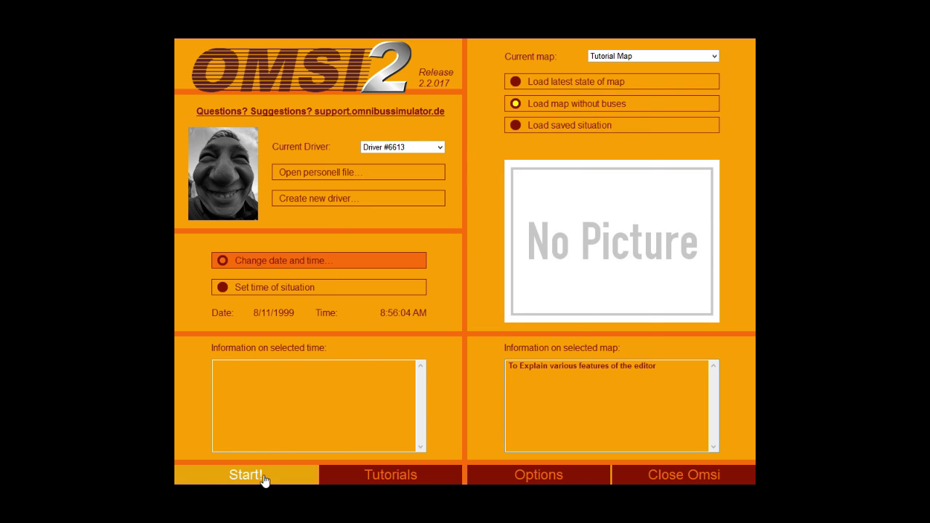
Start the map with Richmond Bus Station as the entry point.
{"action": "left_click", "coordinate": [265, 480]}
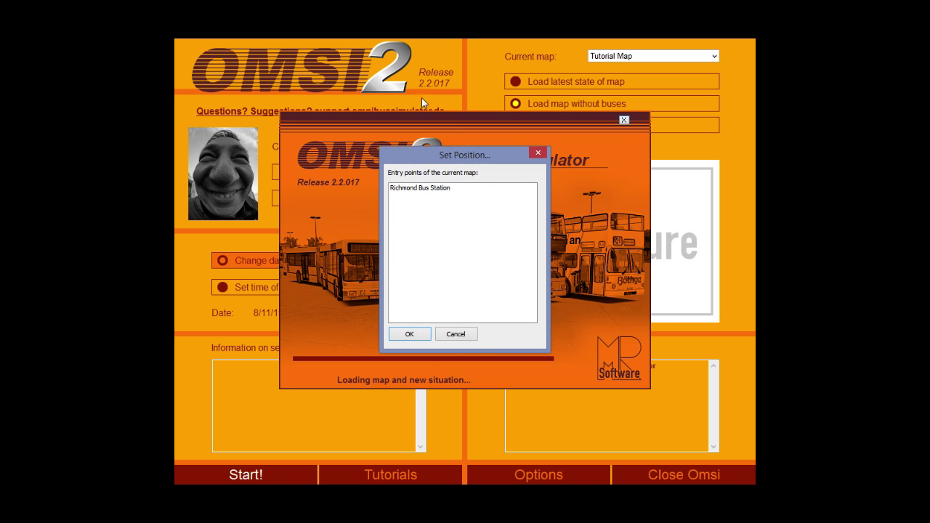
{"action": "left_click", "coordinate": [440, 188]}
{"action": "left_click", "coordinate": [408, 334]}
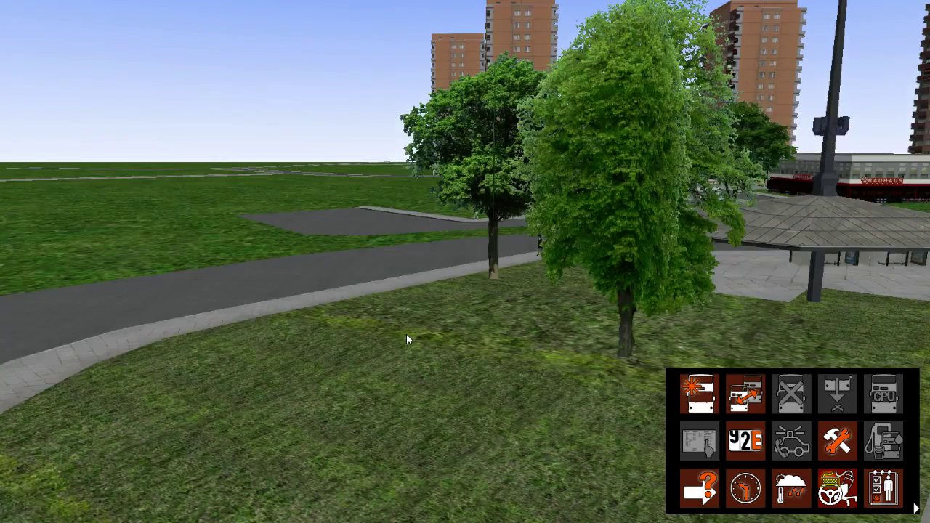
Search for the AI bus on line 46 and switch to bus 7104, MAN NL202.
{"action": "middle_click_drag", "start_coordinate": [406, 333], "coordinate": [493, 348]}
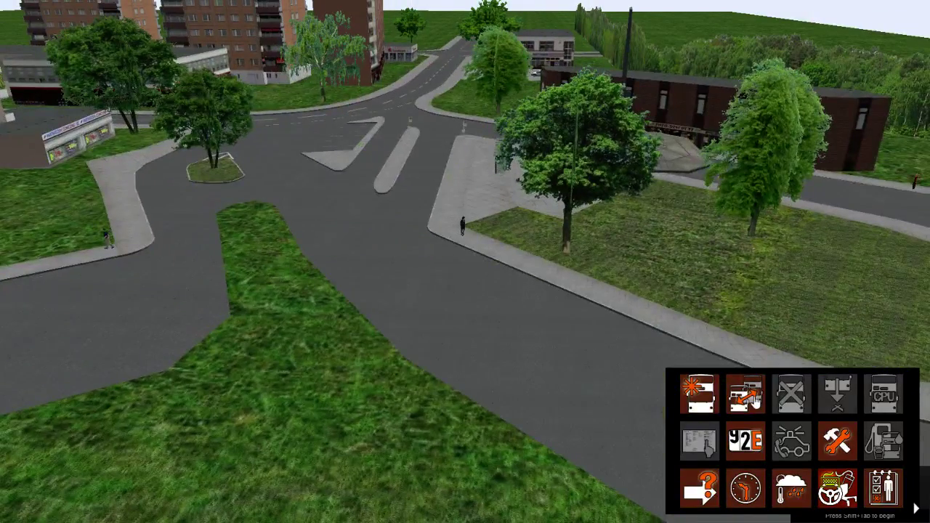
{"action": "left_click", "coordinate": [753, 397]}
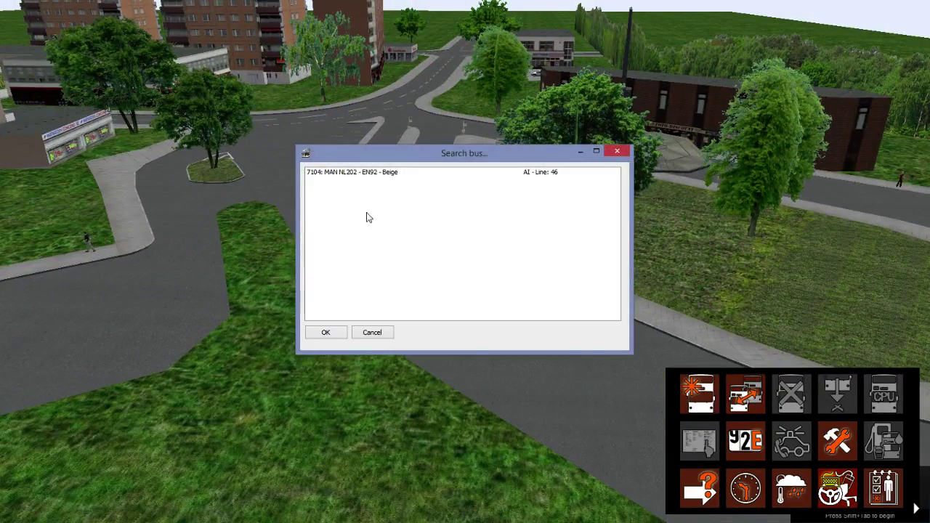
{"action": "left_click", "coordinate": [375, 175]}
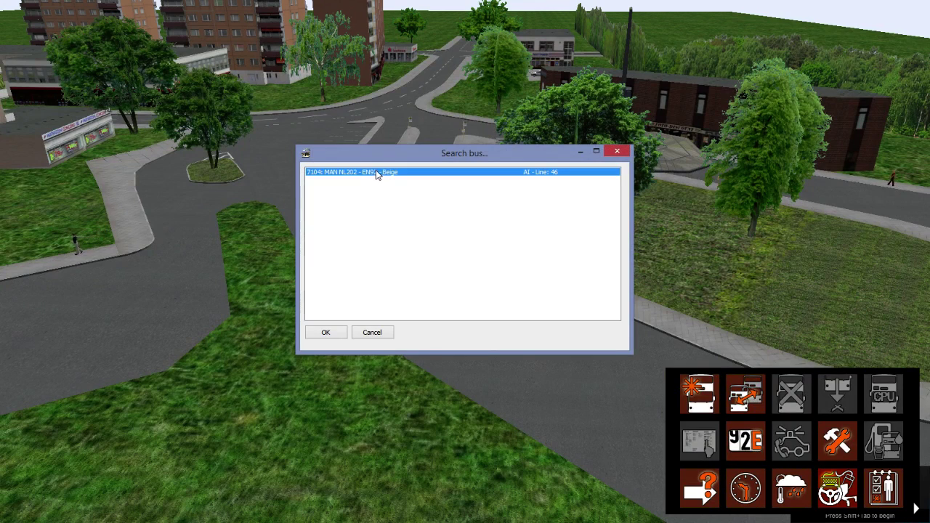
{"action": "left_click", "coordinate": [325, 334]}
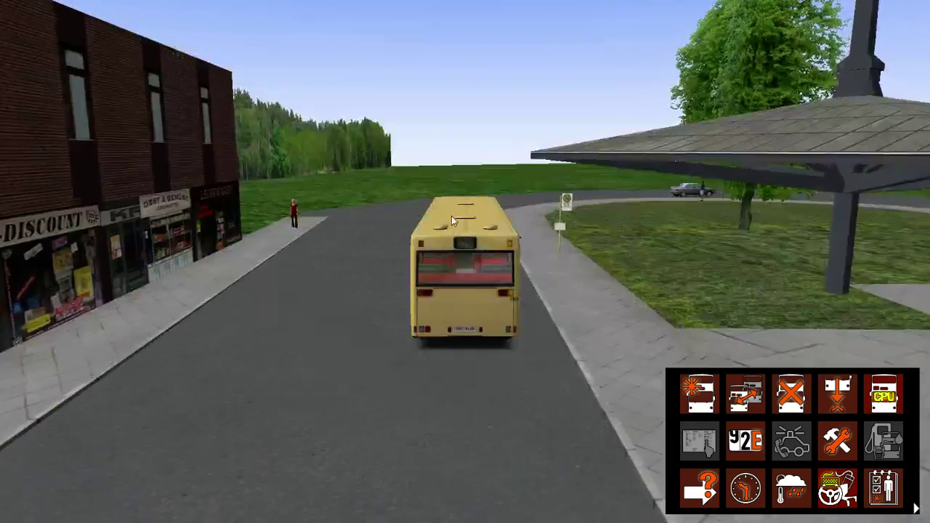
Examine the line 46 bus at the Richmond bus station from several angles, including its front destination display.
{"action": "right_click_drag", "start_coordinate": [452, 216], "coordinate": [284, 209]}
{"action": "right_click_drag", "start_coordinate": [374, 197], "coordinate": [387, 346]}
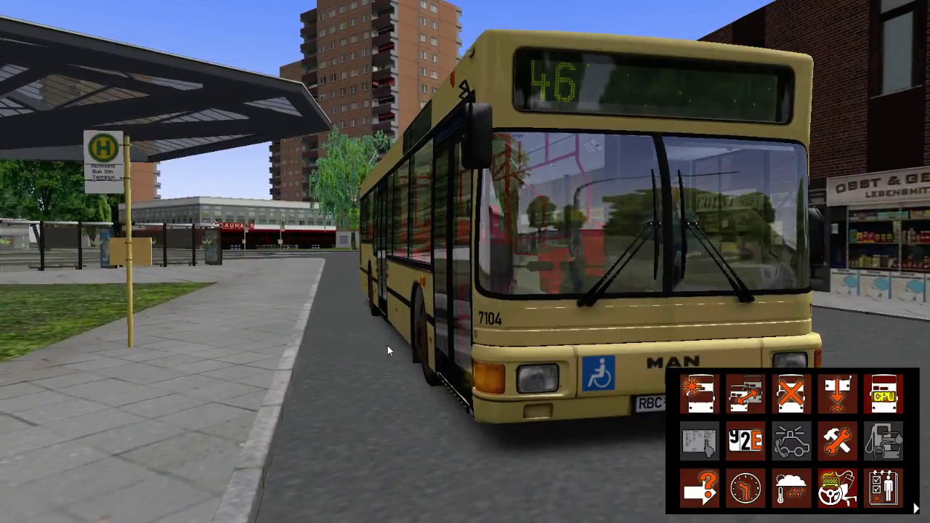
{"action": "middle_click_drag", "start_coordinate": [388, 346], "coordinate": [404, 348]}
{"action": "key", "text": "F1"}
{"action": "right_click_drag", "start_coordinate": [404, 347], "coordinate": [399, 307]}
{"action": "key", "text": "F2"}
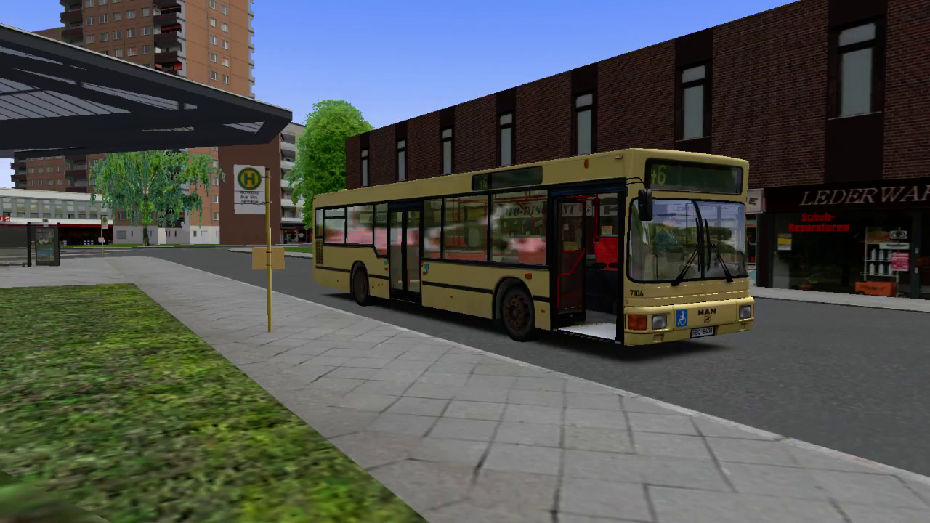
Open Task Manager over the running game.
{"action": "key", "text": "ctrl+shift+Escape"}
{"action": "mouse_move", "coordinate": [239, 515]}
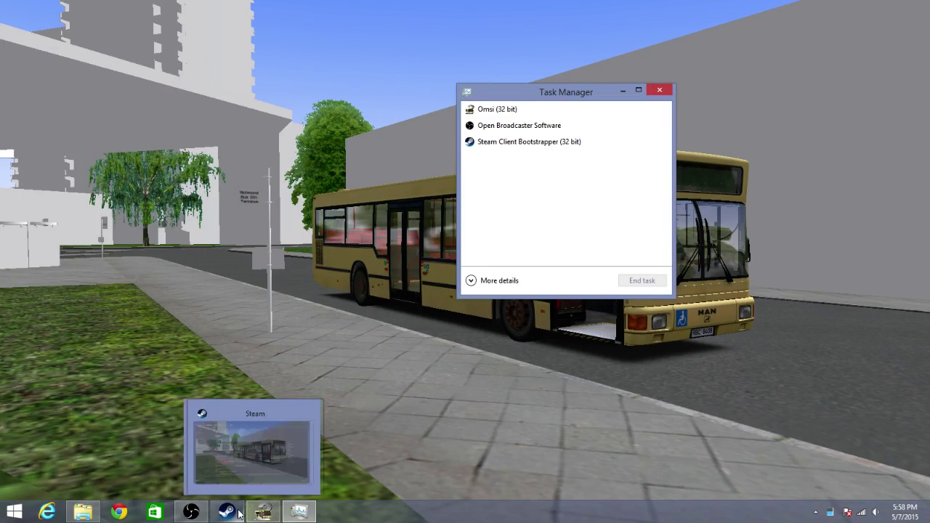